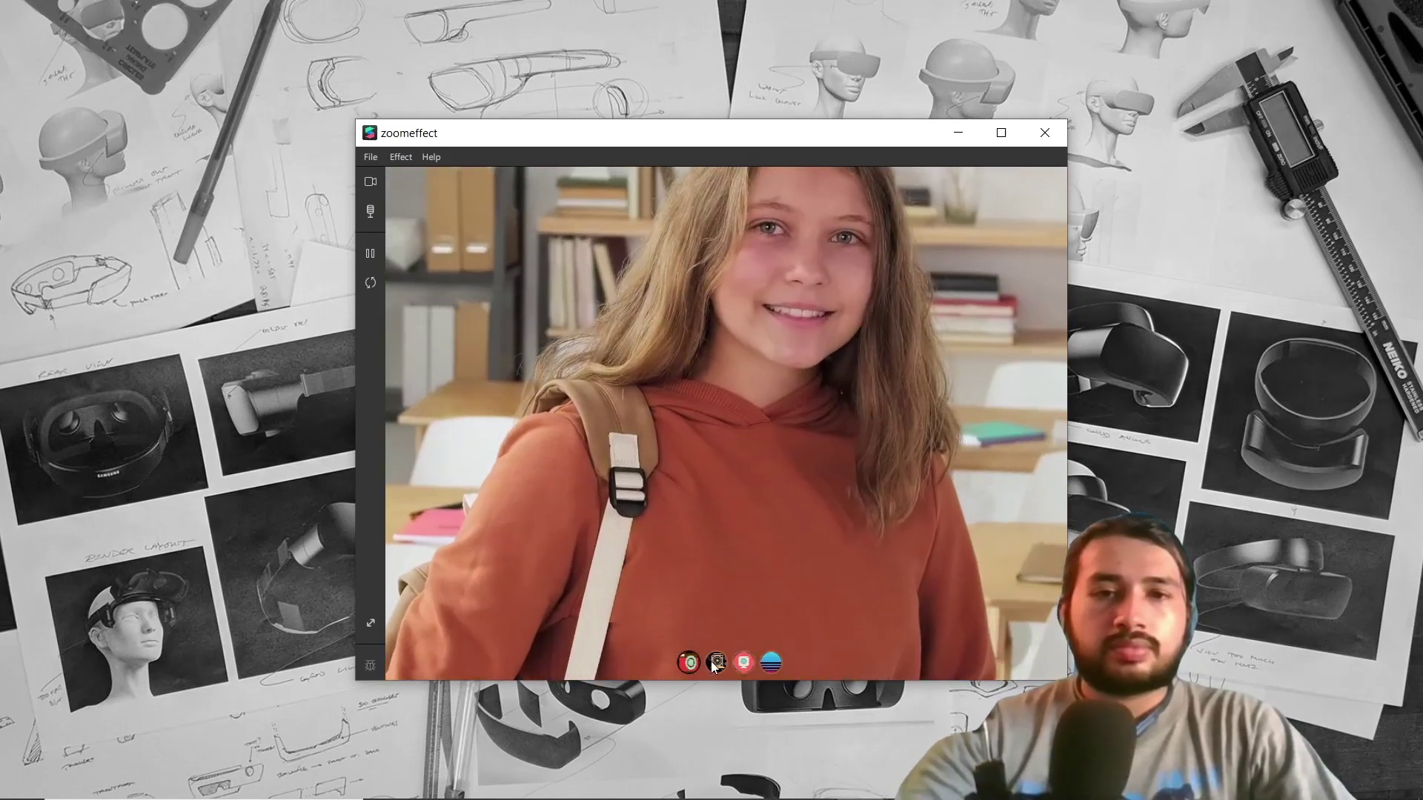
Preview the second, third and fourth LUT colour grades from the finished filter's picker icons.
click(715, 662)
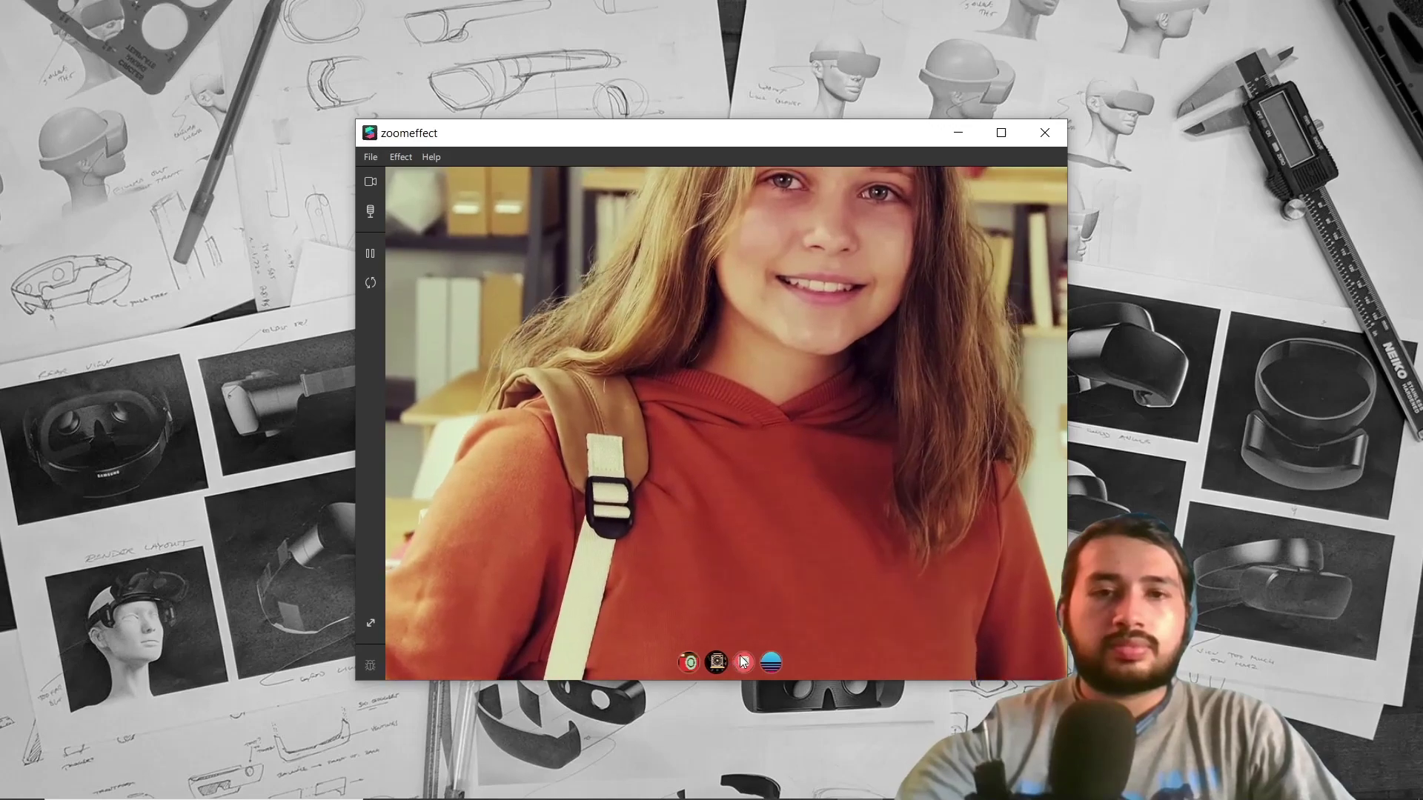
click(743, 662)
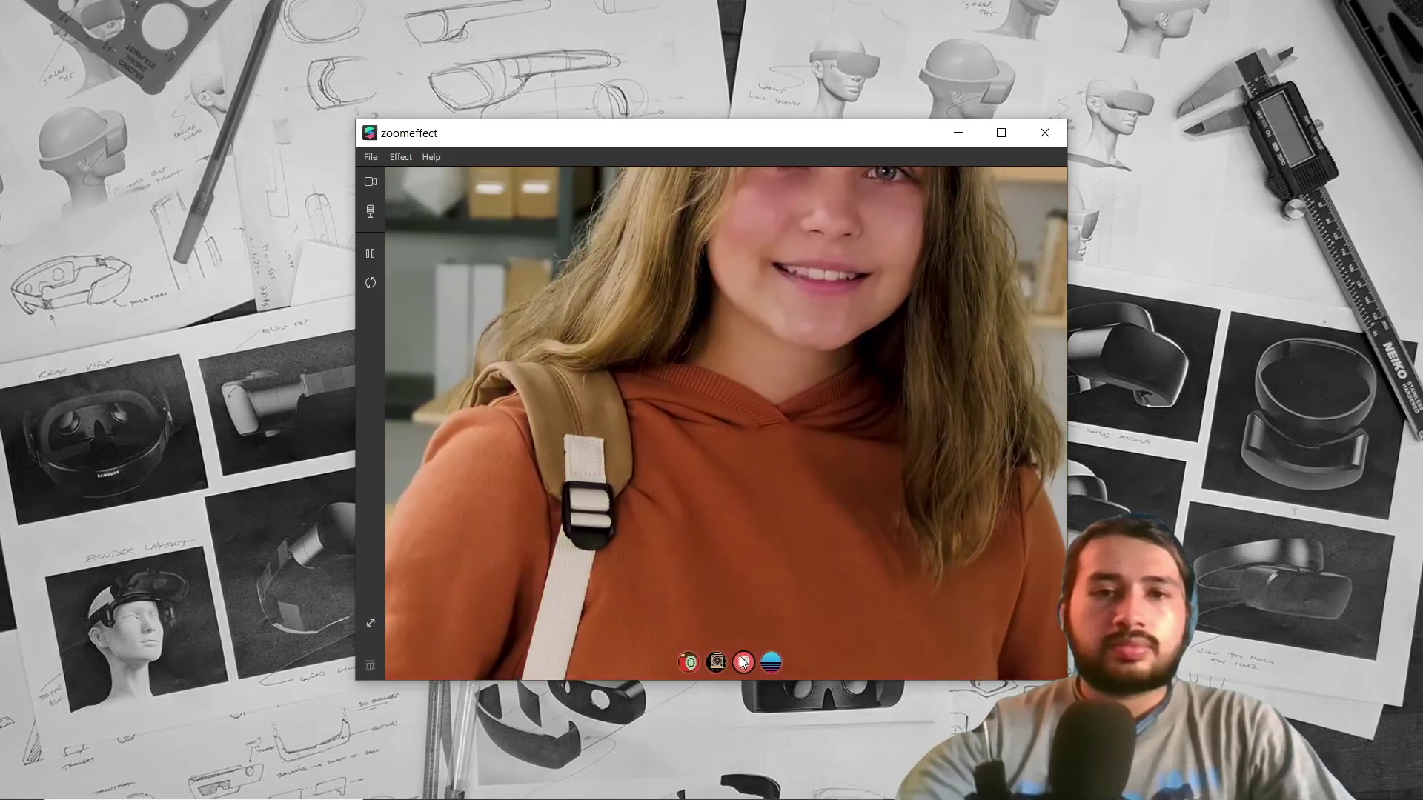
click(778, 663)
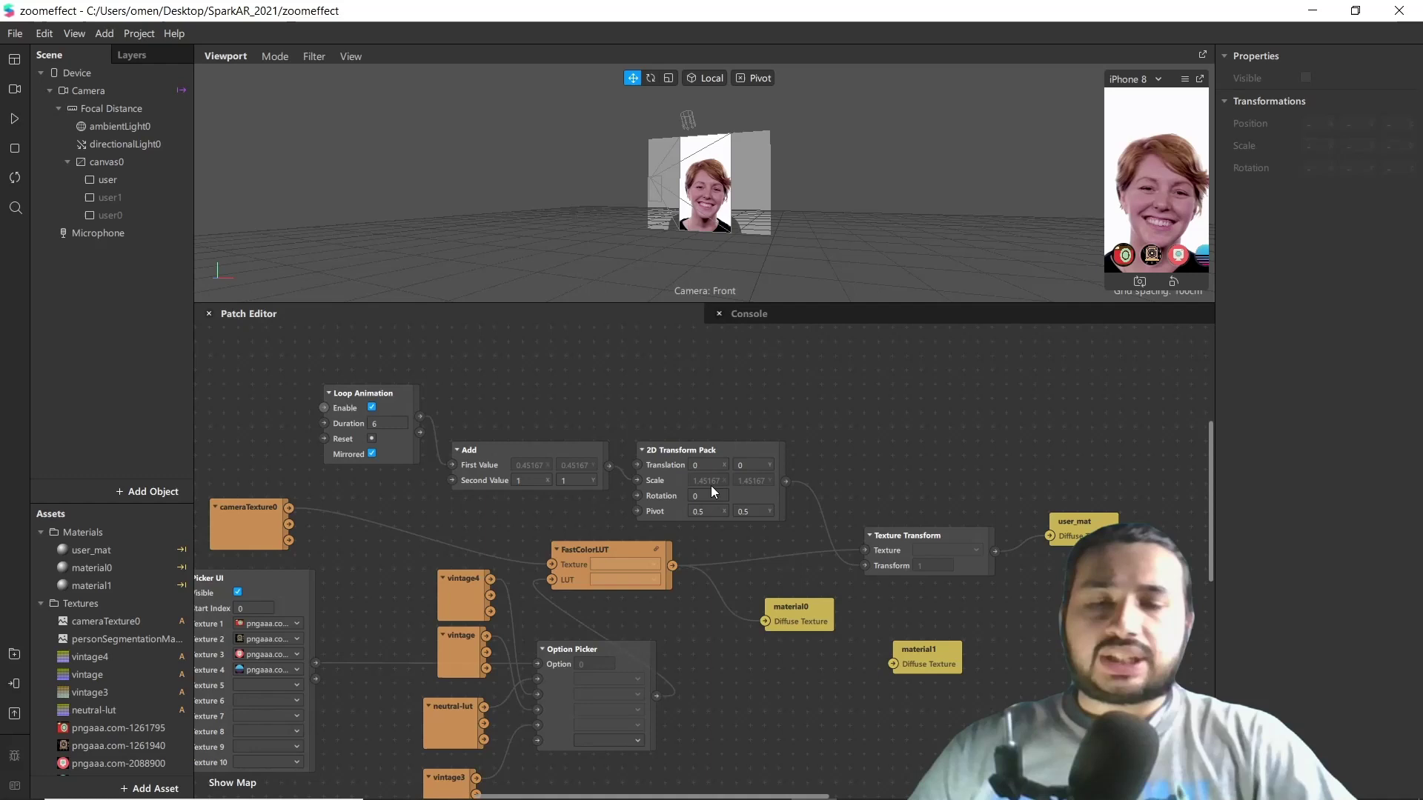
Create a new blank project with Ctrl+N, maximize its window and widen the simulator preview.
scroll(622, 511, down, 1)
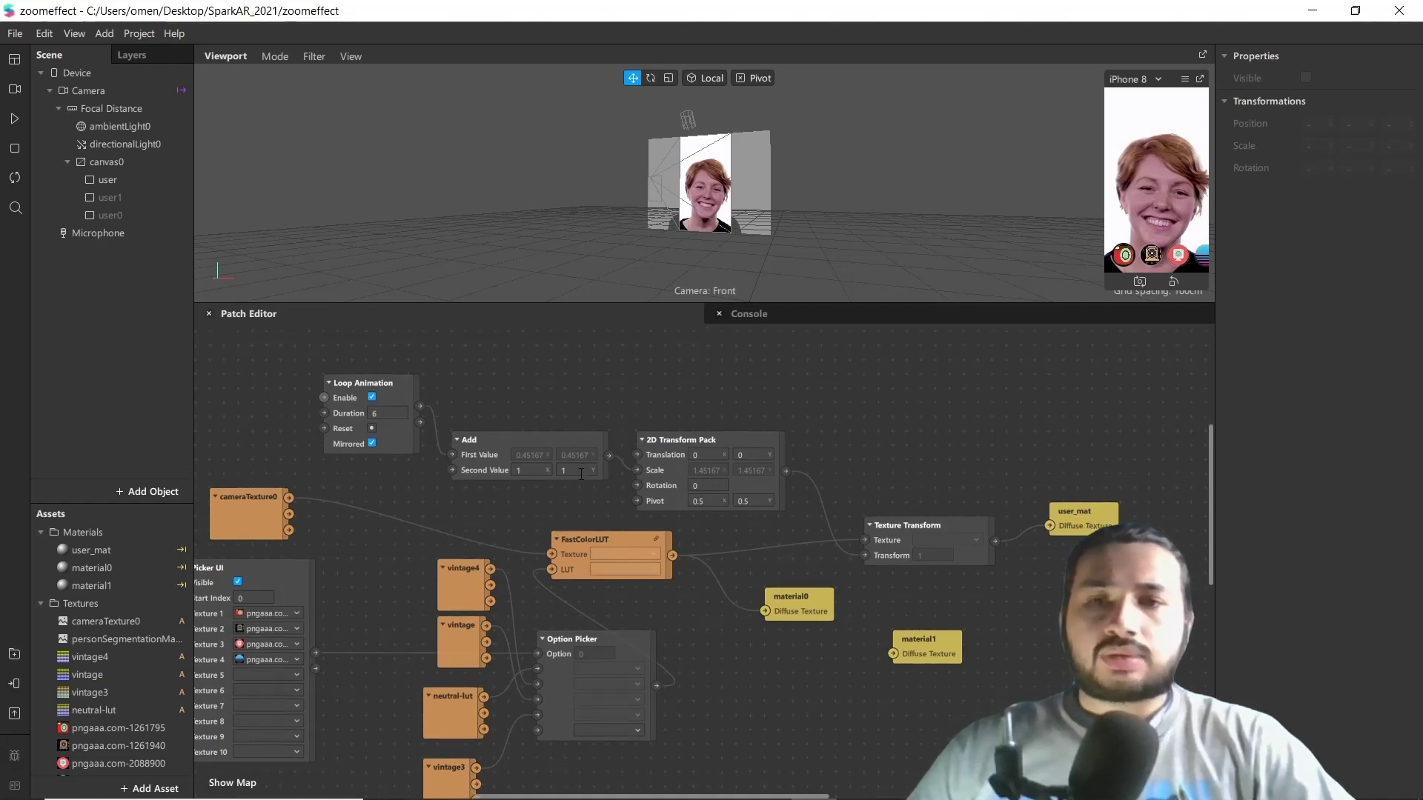
click(16, 34)
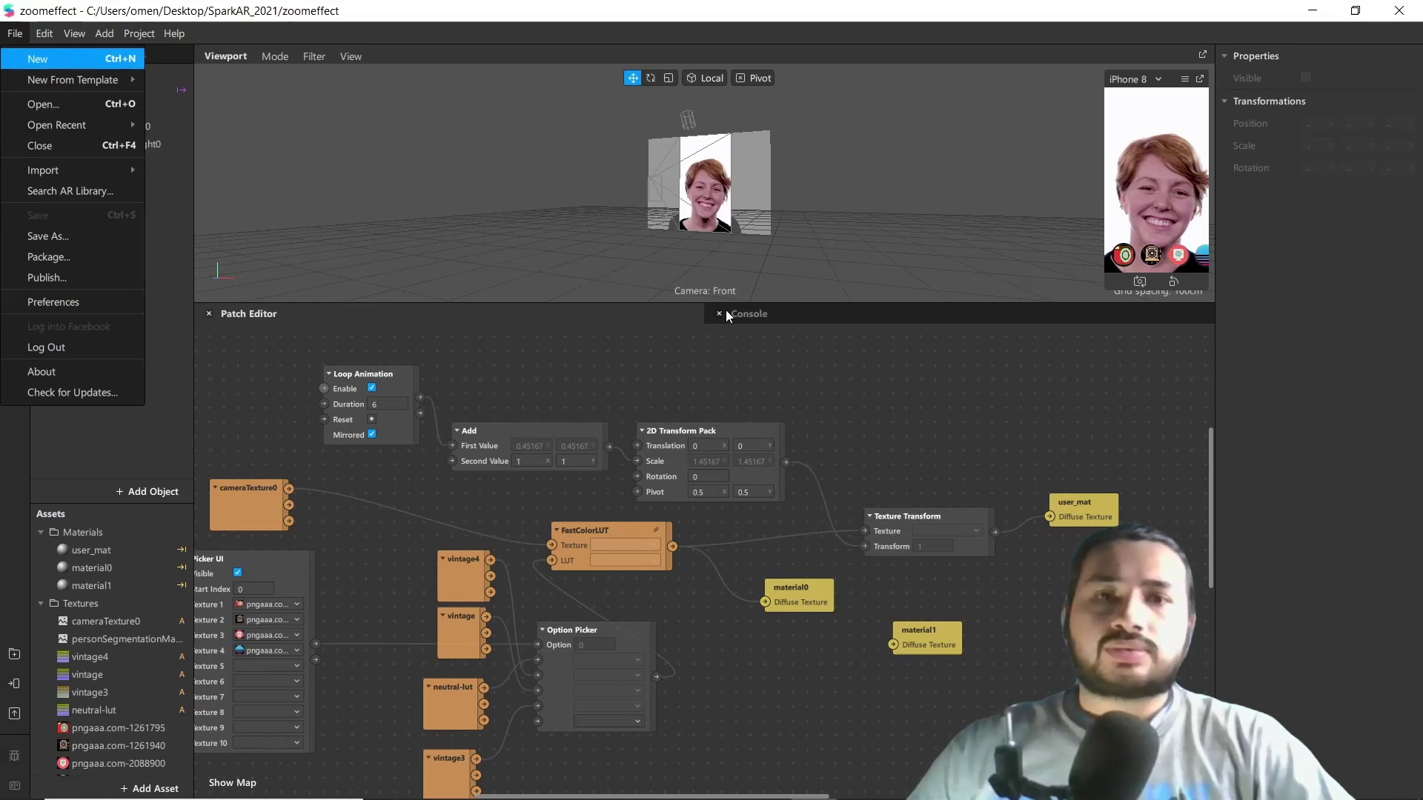
key(ctrl+n)
click(1118, 101)
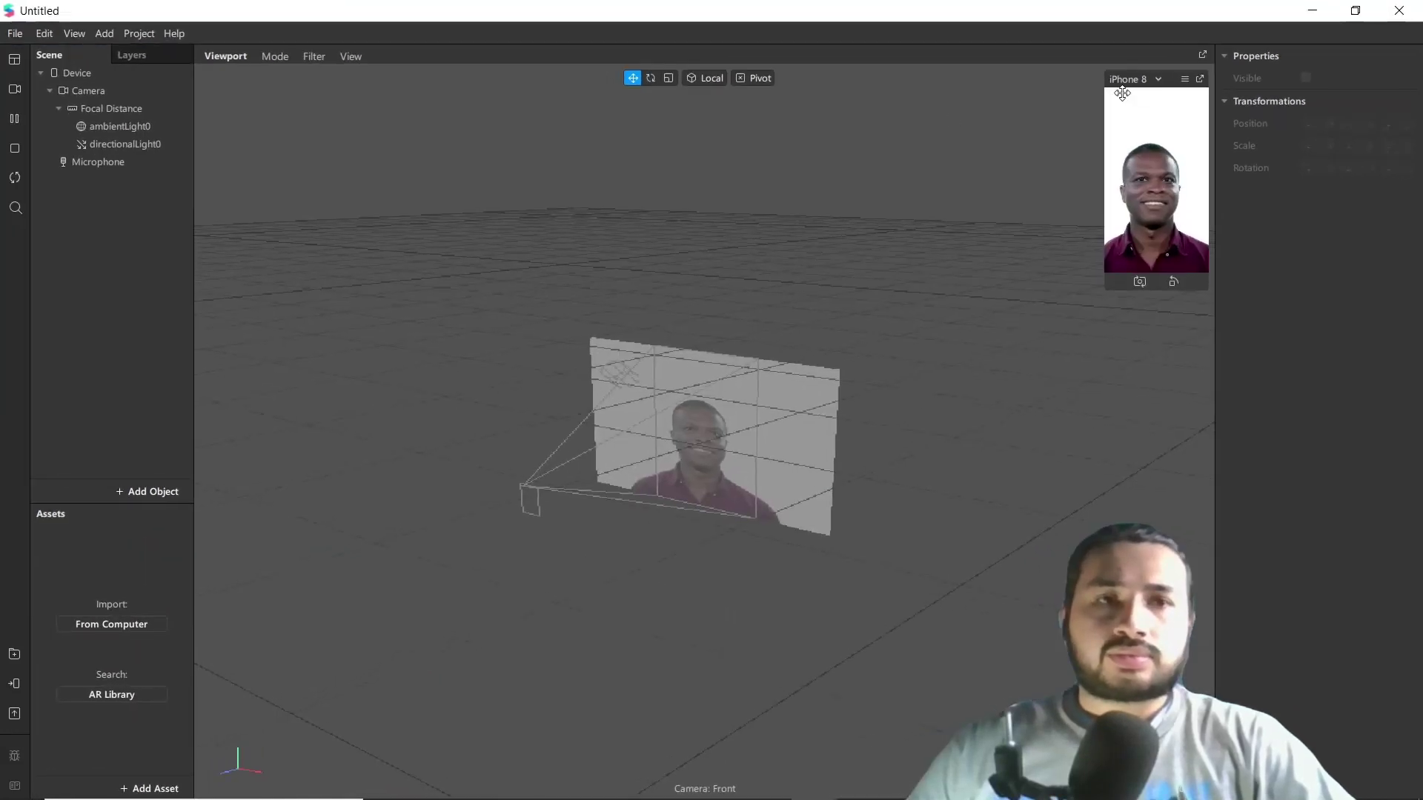
drag(1104, 291, 1055, 291)
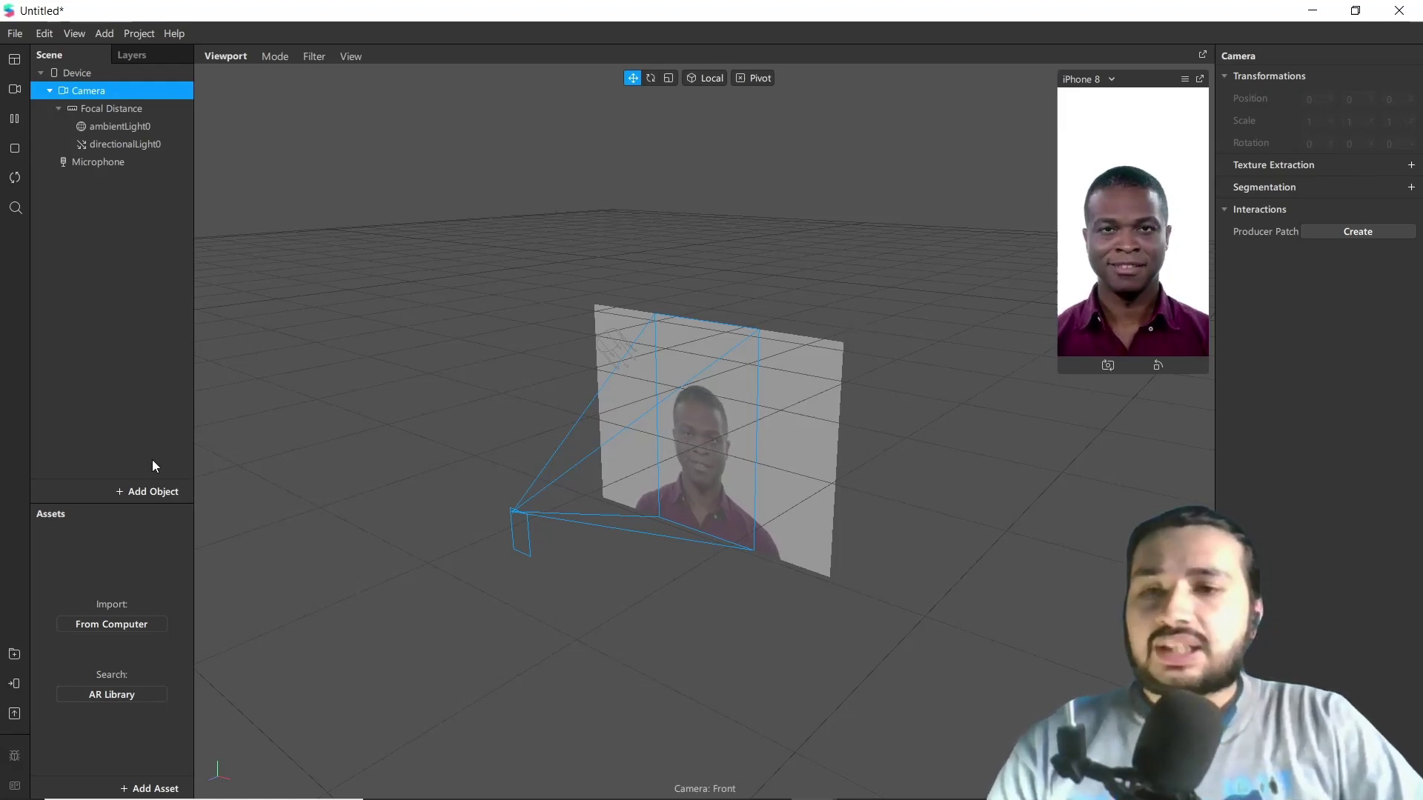
Add a Rectangle named Frame1 and extract the Camera feed as cameraTexture0.
click(124, 489)
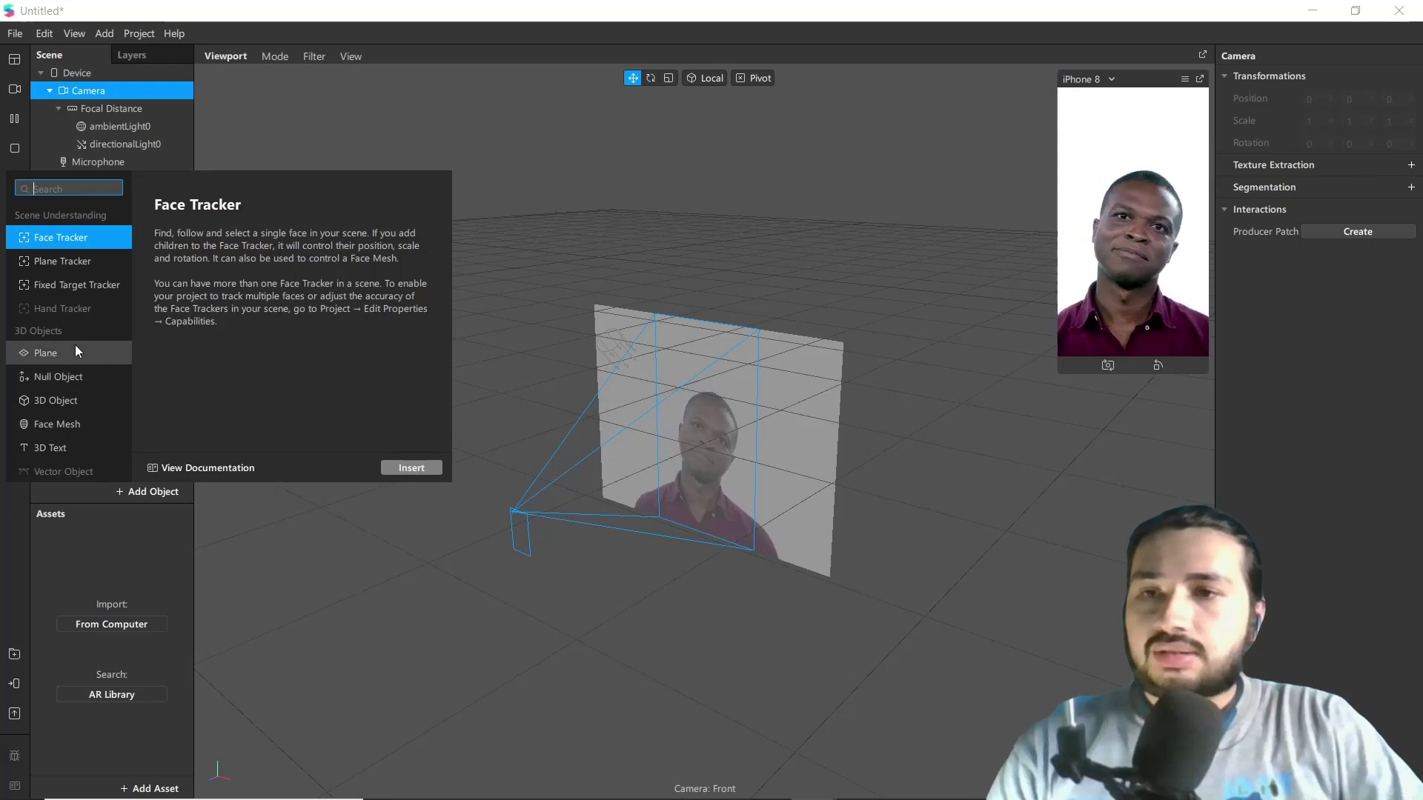
scroll(74, 344, down, 3)
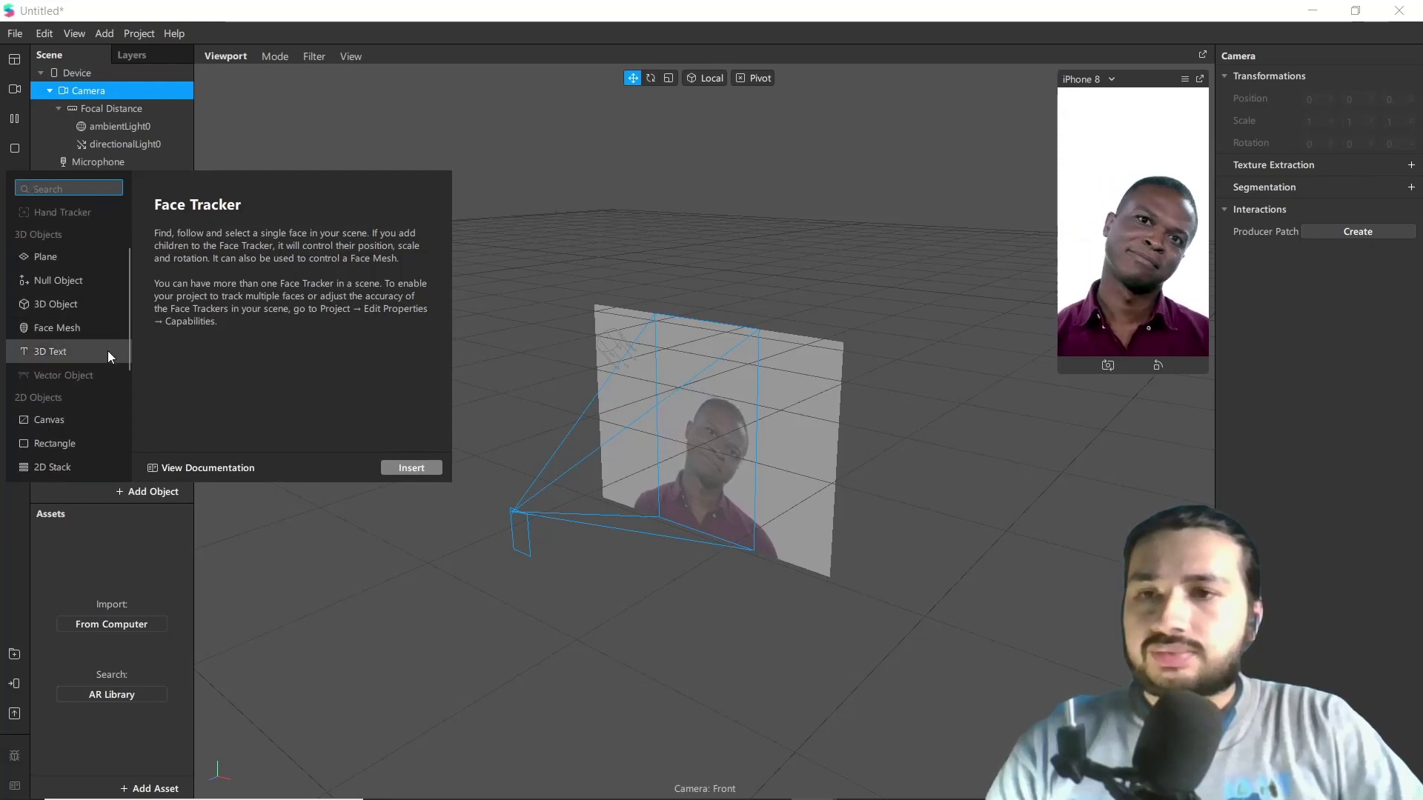
click(60, 443)
click(422, 469)
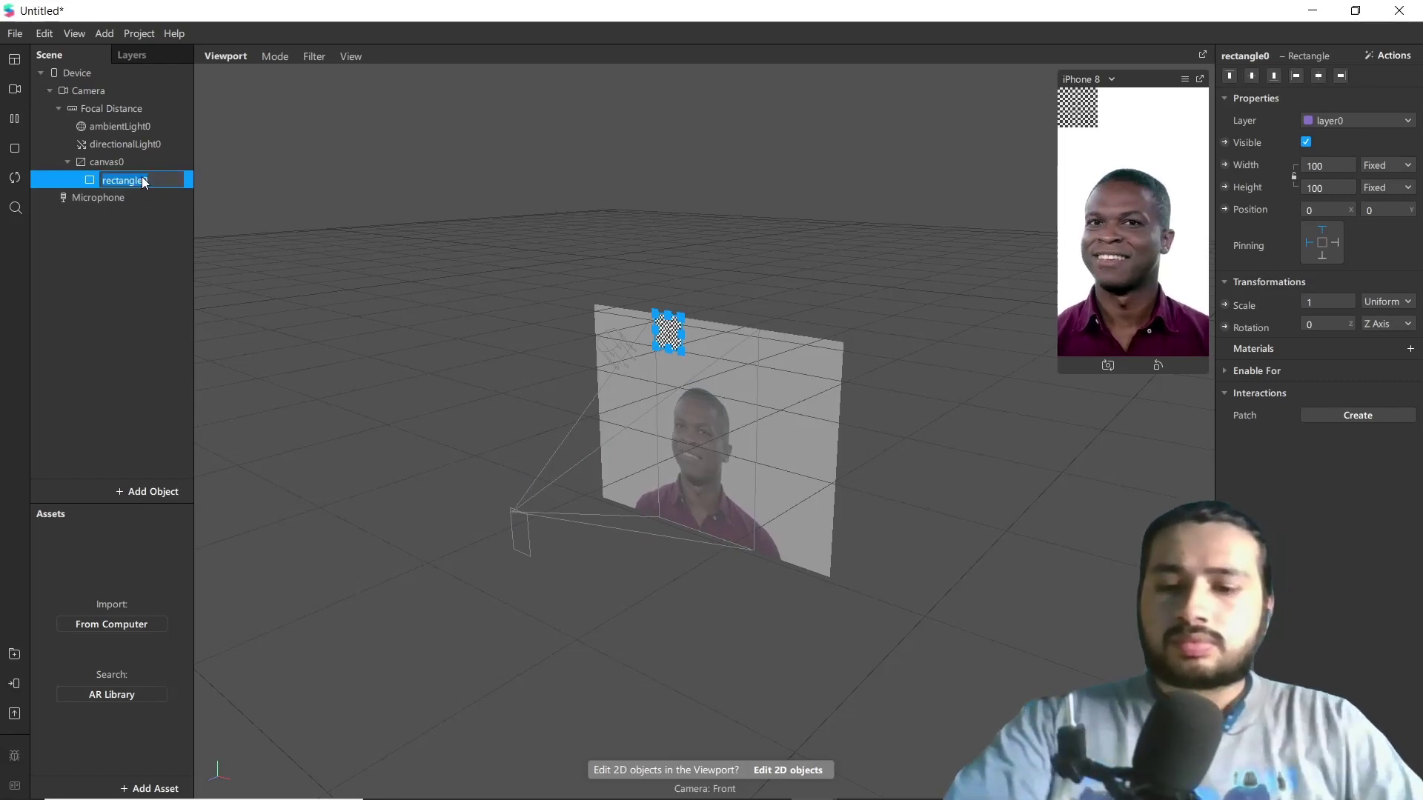
text(Fra)
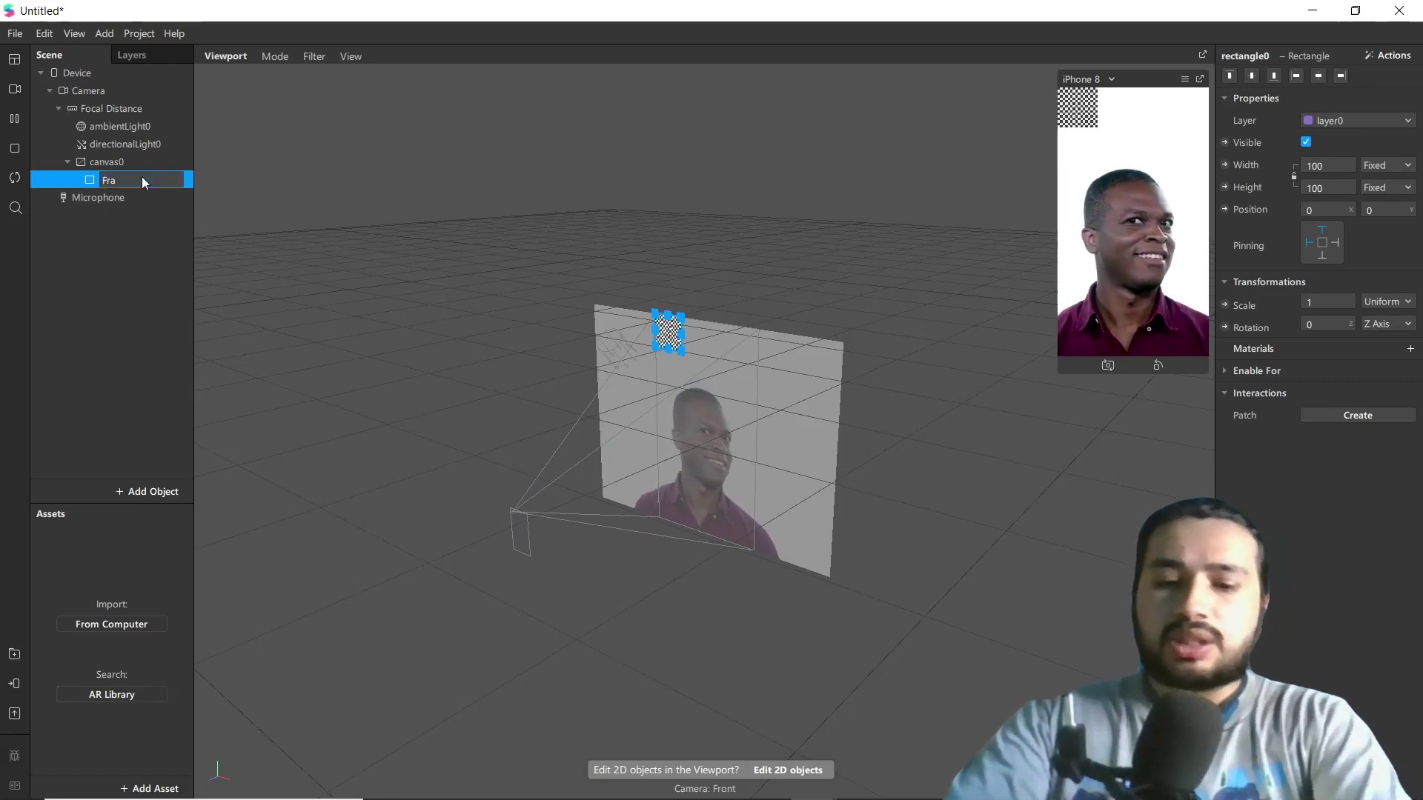
text(me1)
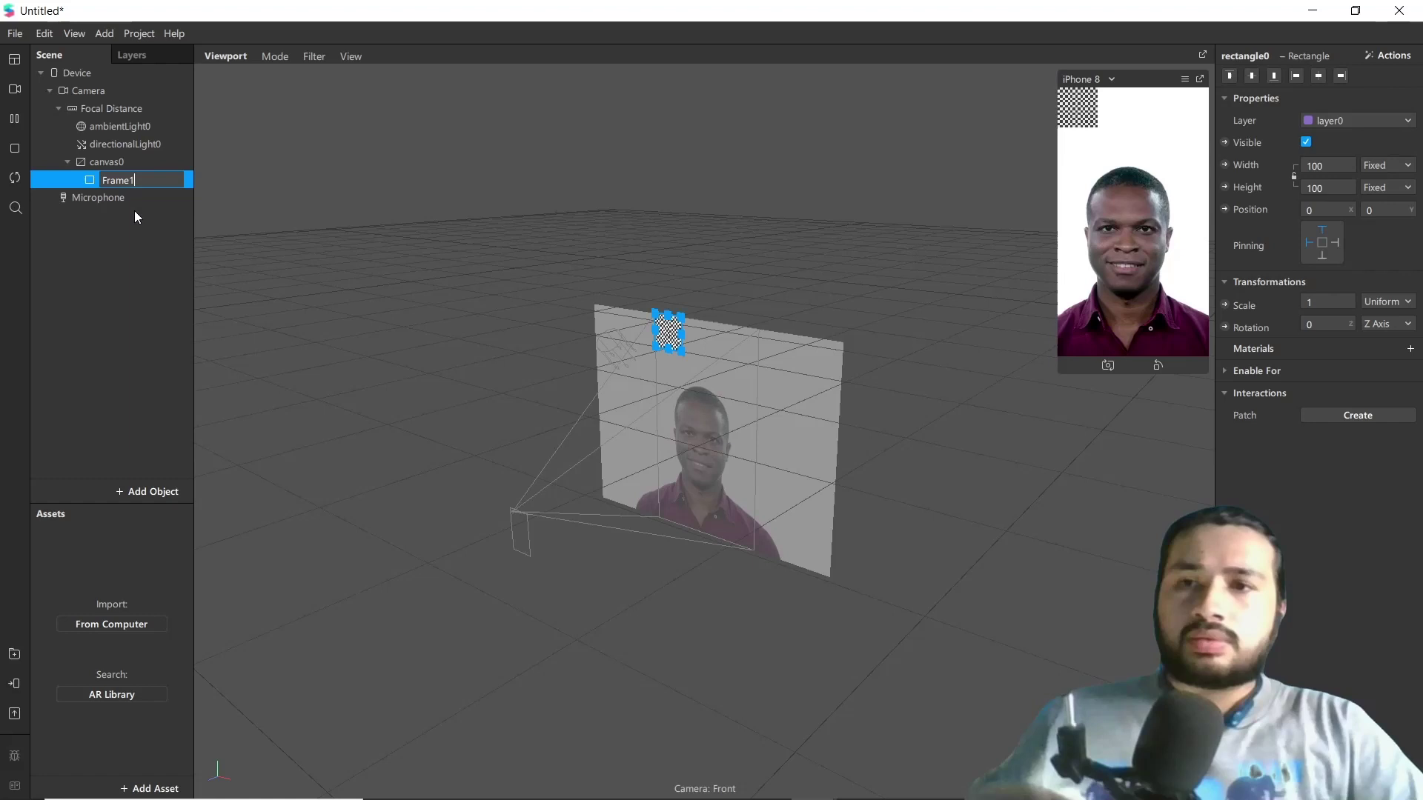
click(135, 210)
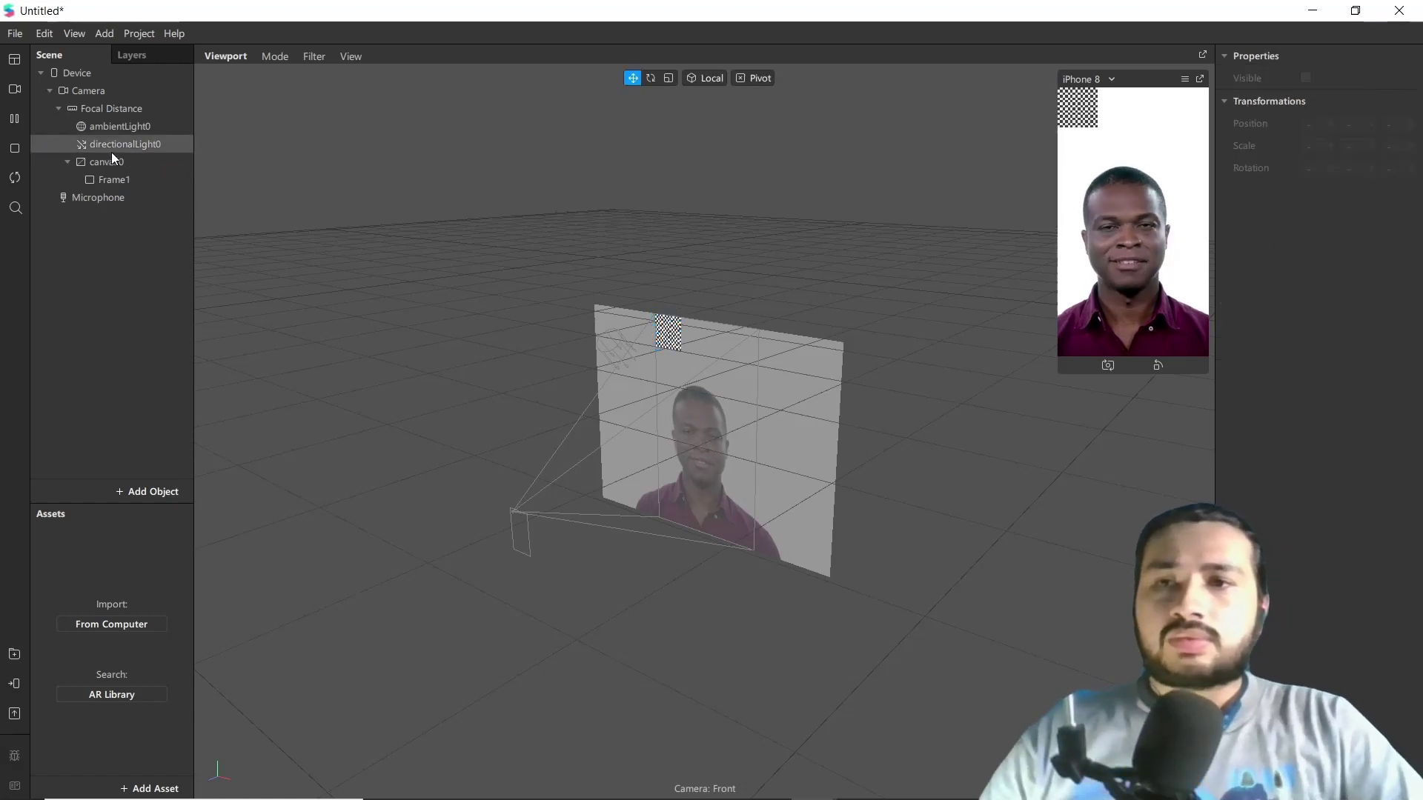
click(95, 87)
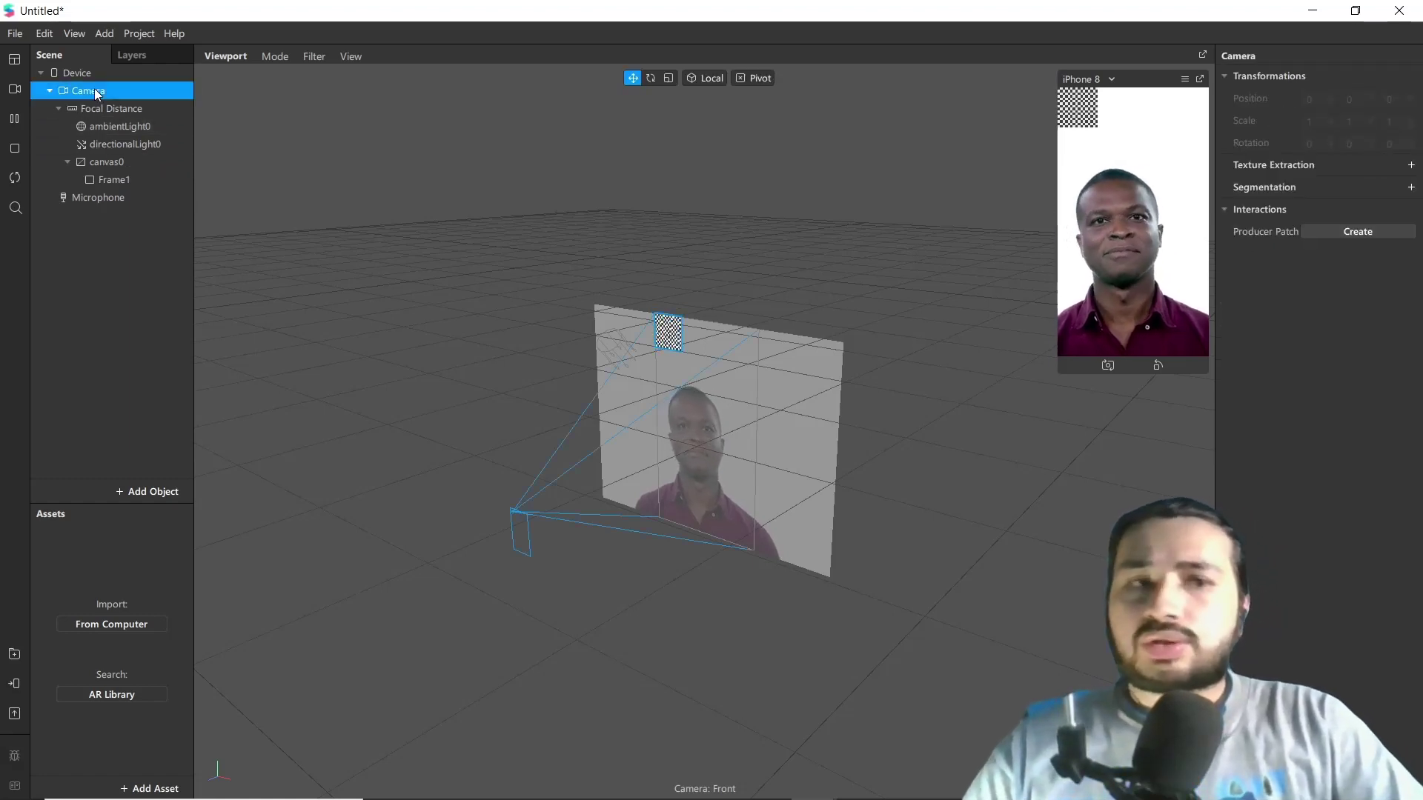
click(1410, 166)
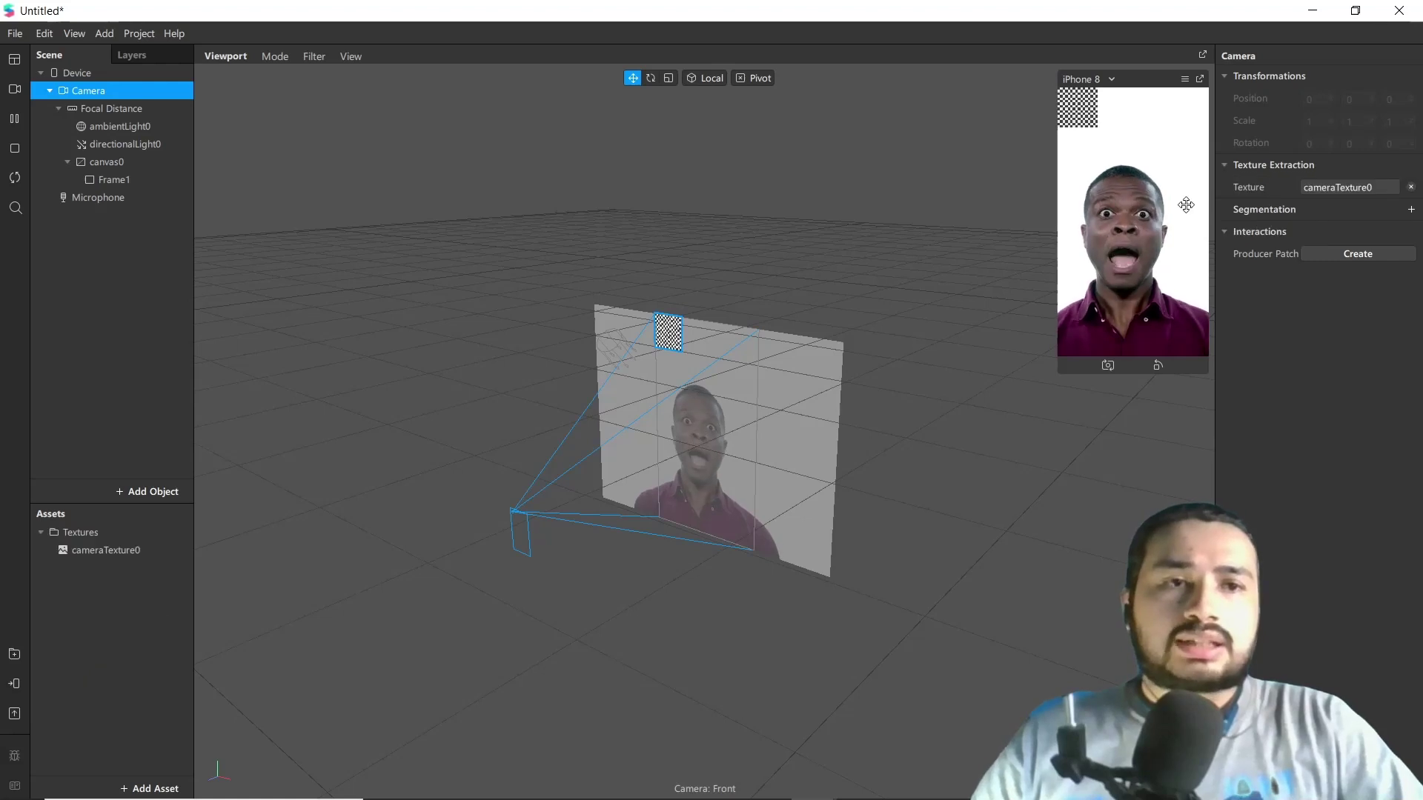
Set Frame1's width to Fill Width and height to Fill Height.
click(106, 179)
click(1328, 165)
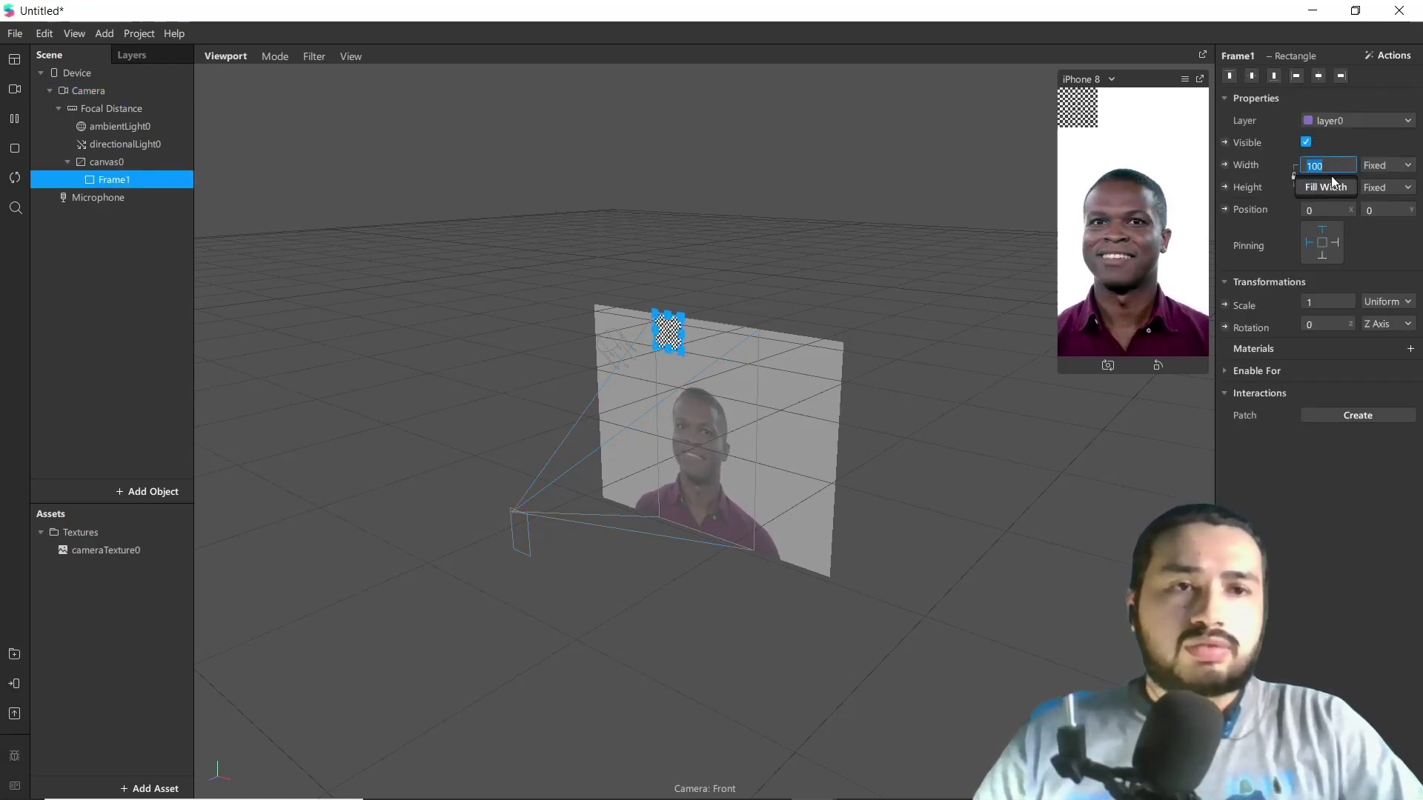
click(1326, 187)
click(1327, 188)
click(1329, 208)
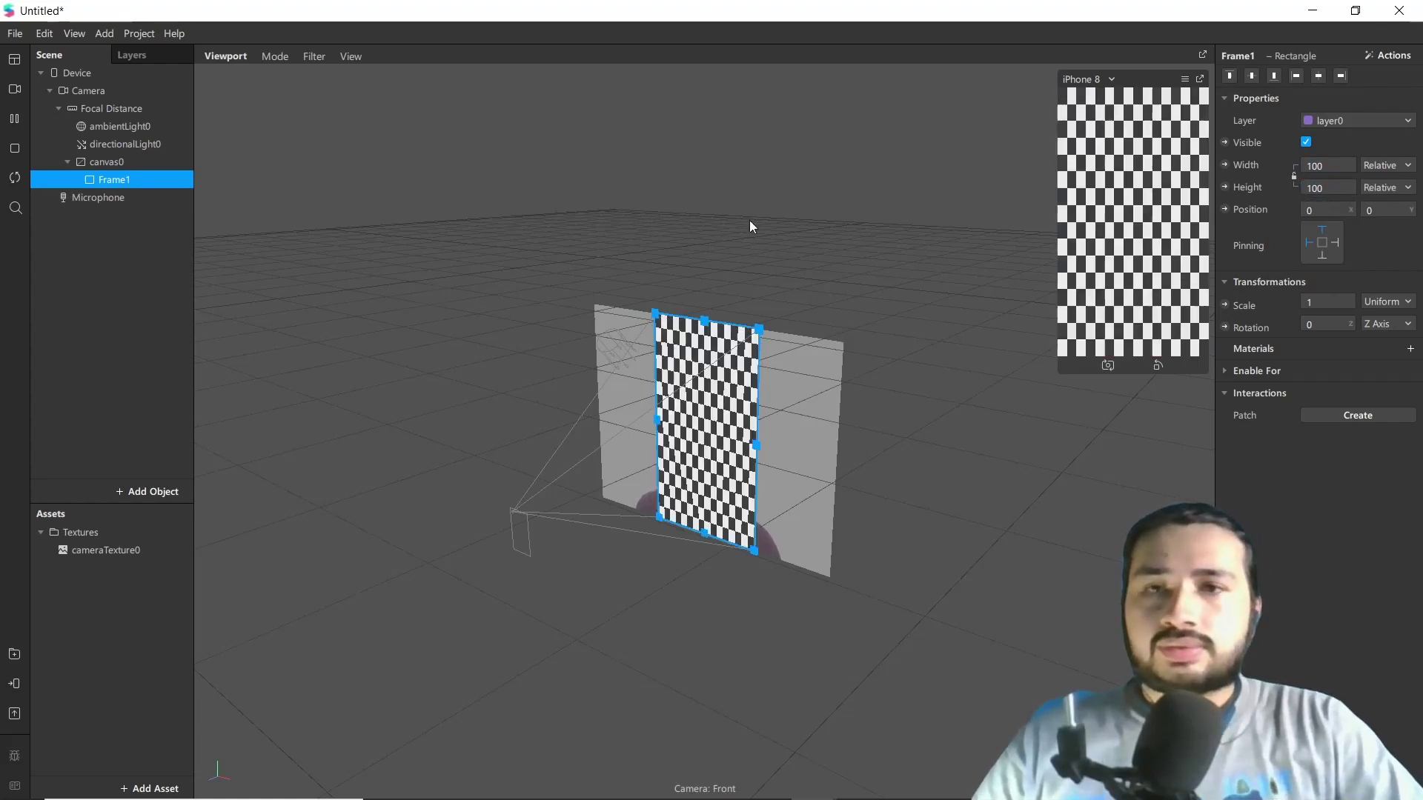
Give Frame1 a Flat-shader material named Frame1 textured with cameraTexture0.
click(1411, 349)
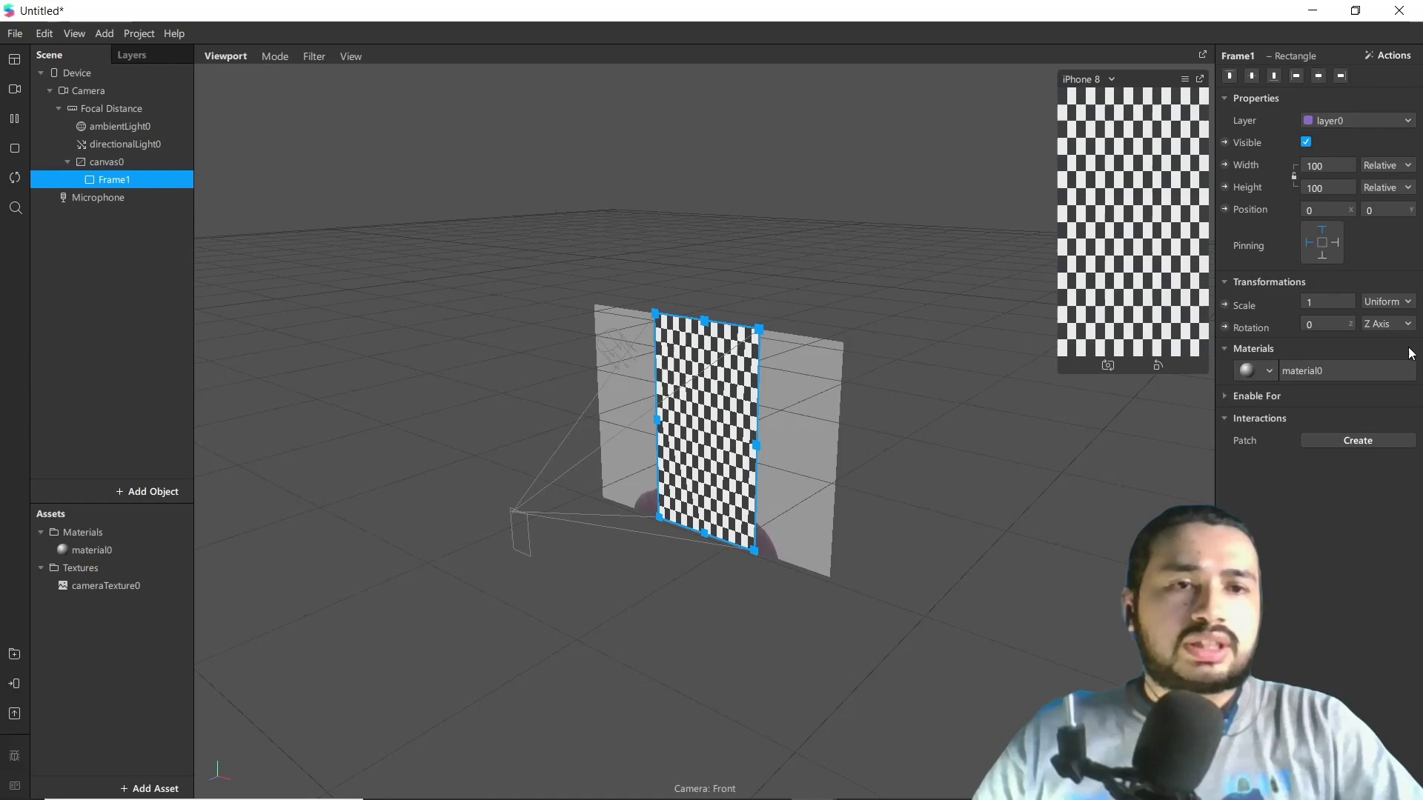
double_click(95, 554)
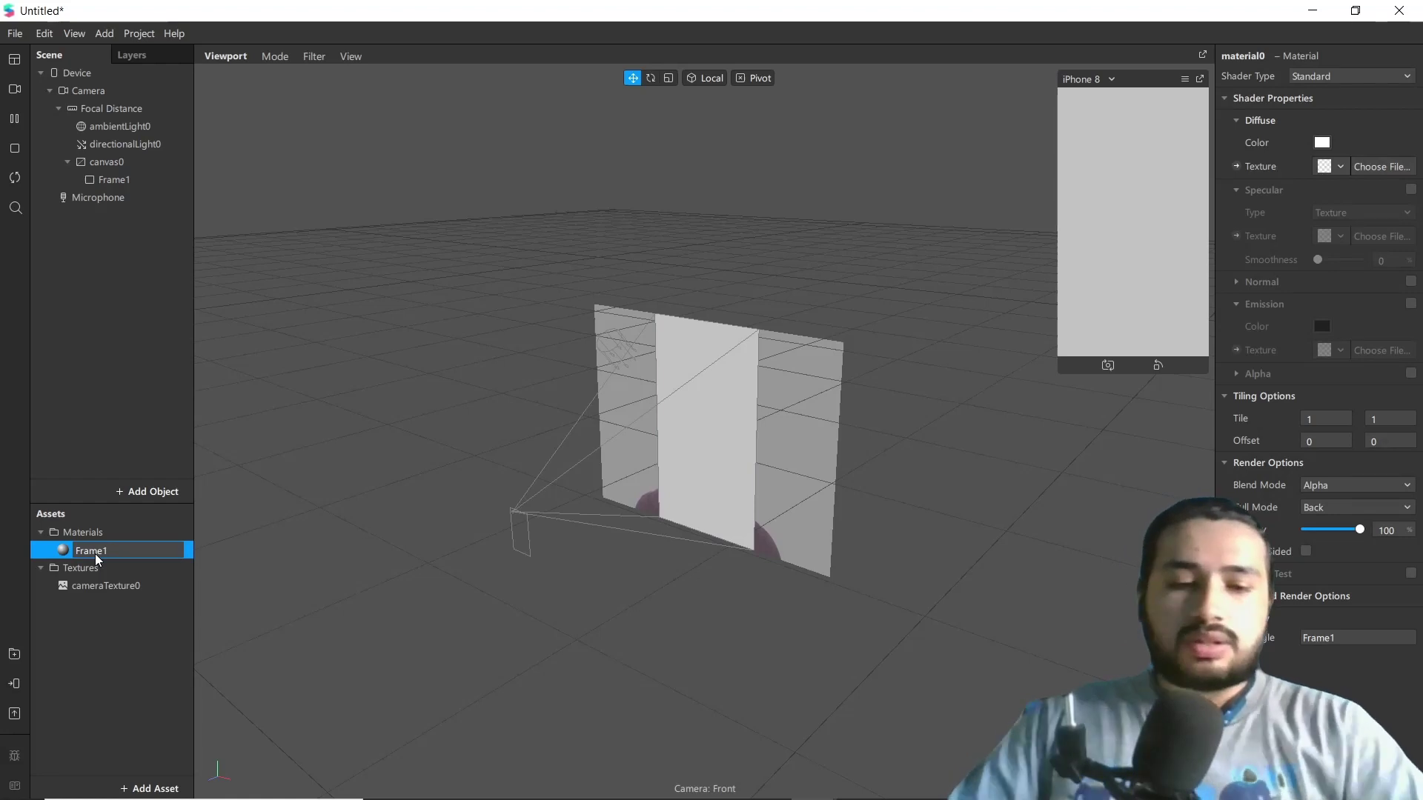
key(Return)
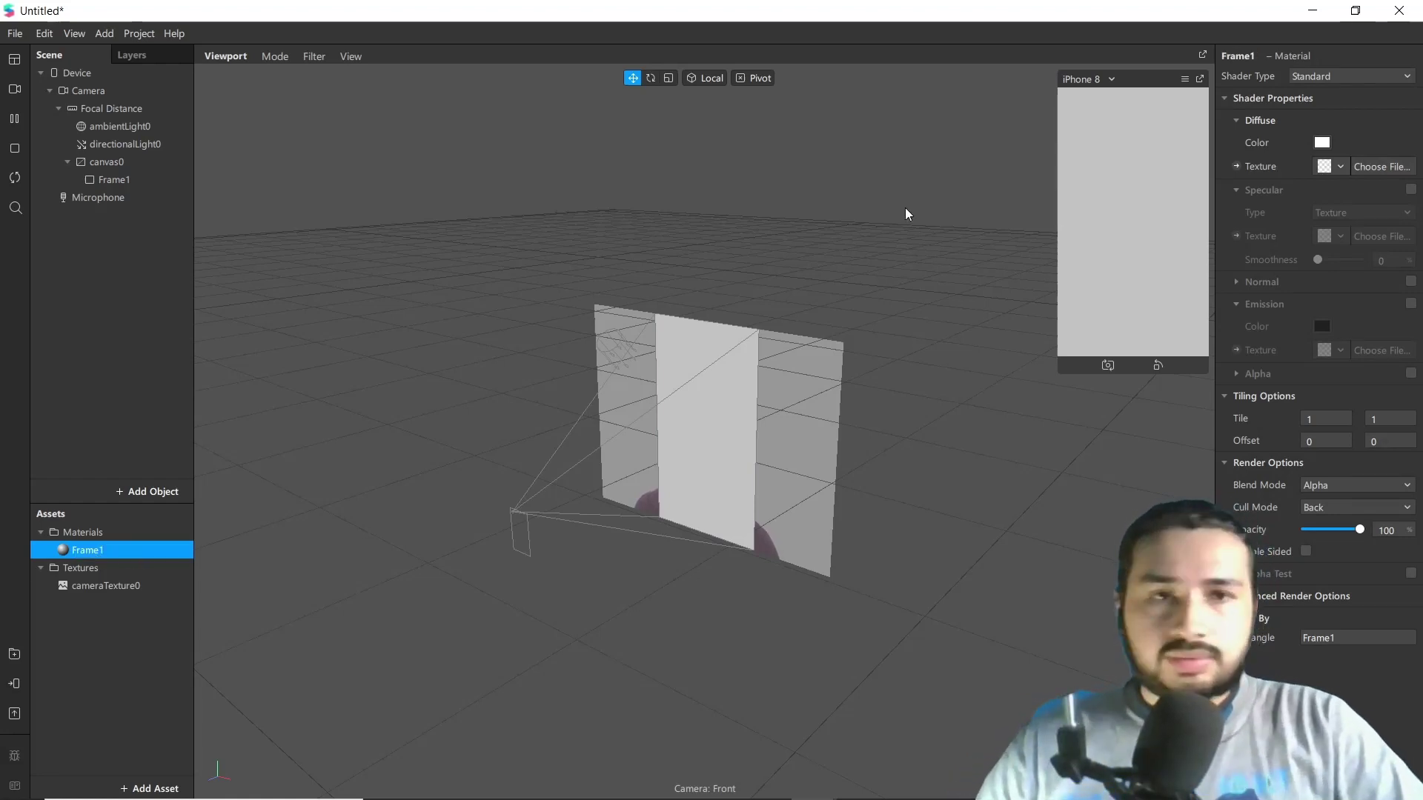
click(1317, 76)
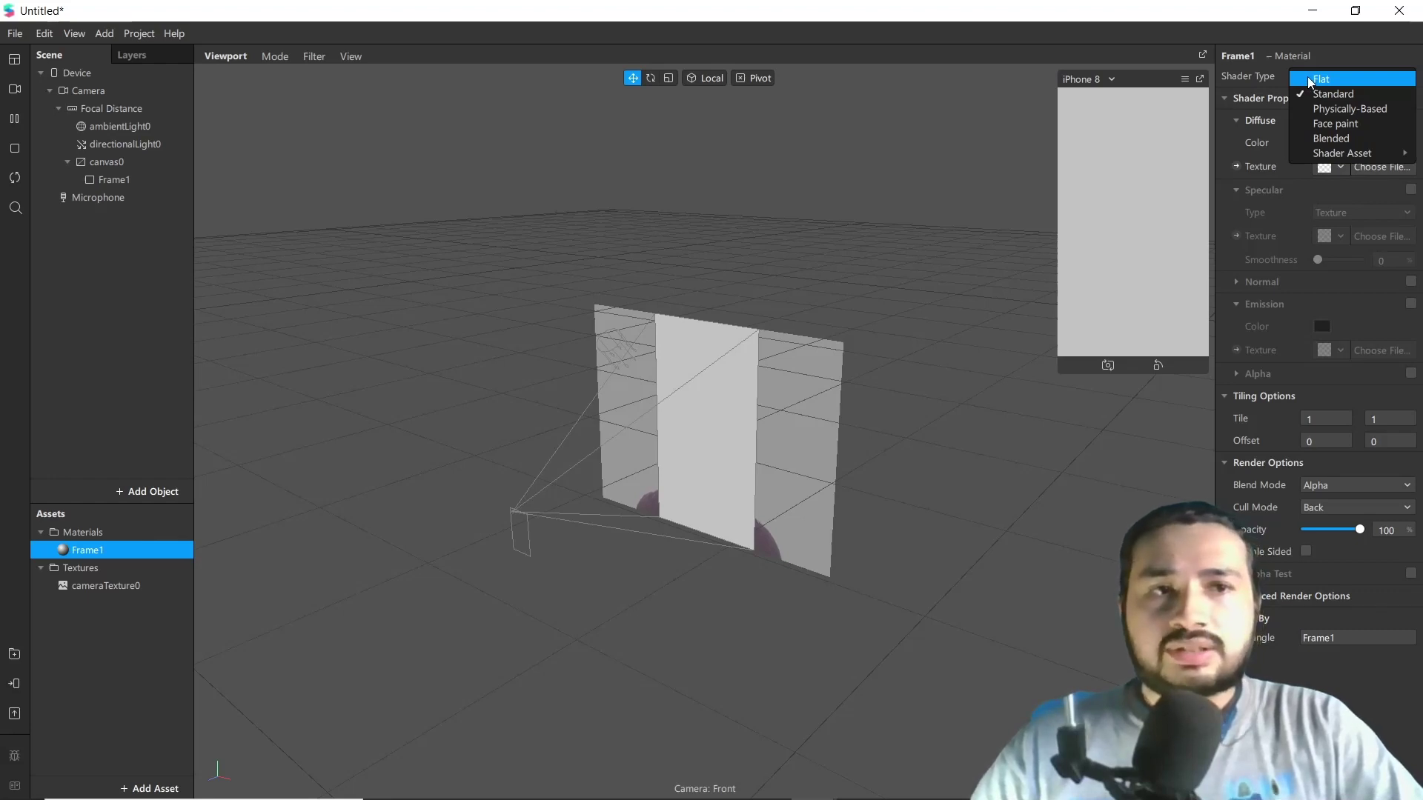
click(1307, 77)
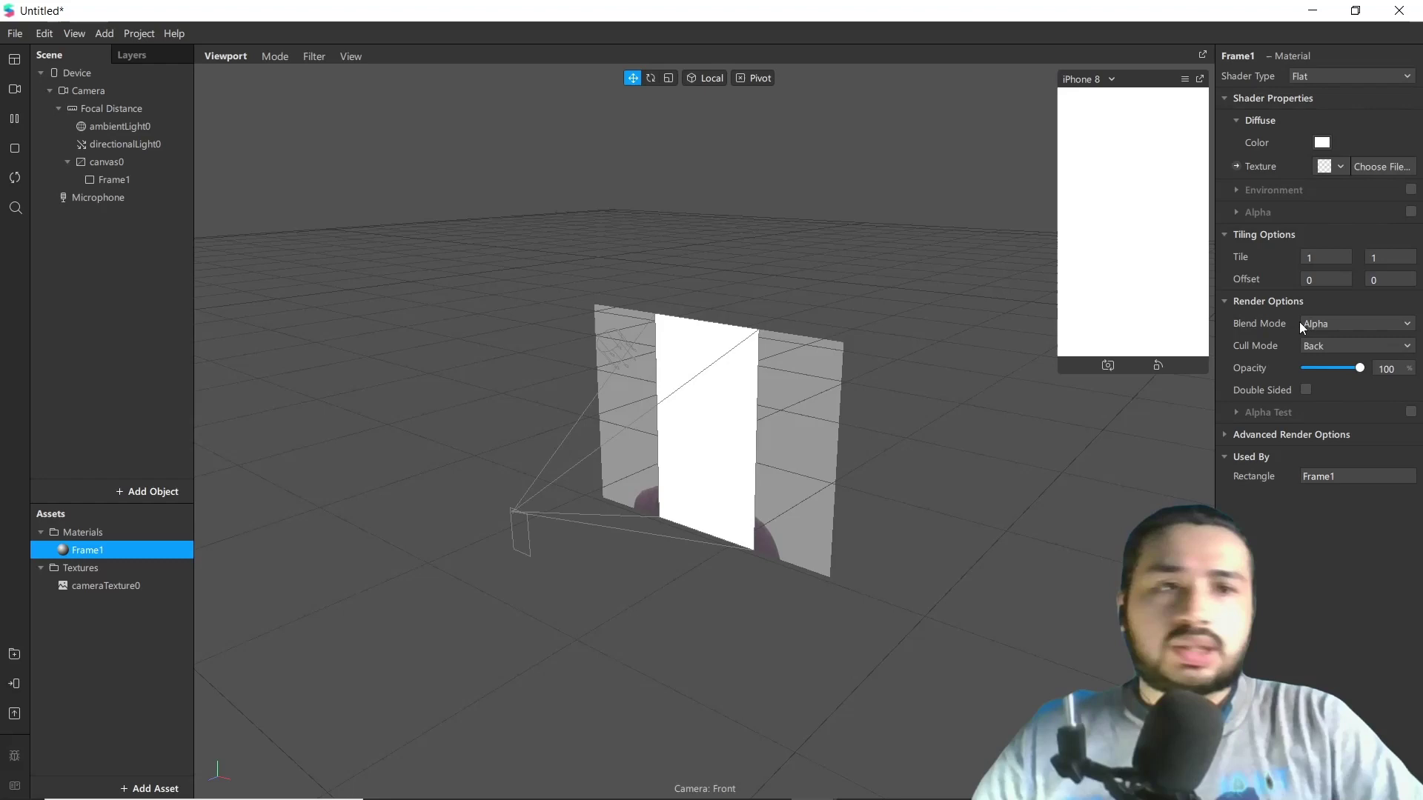
click(1331, 167)
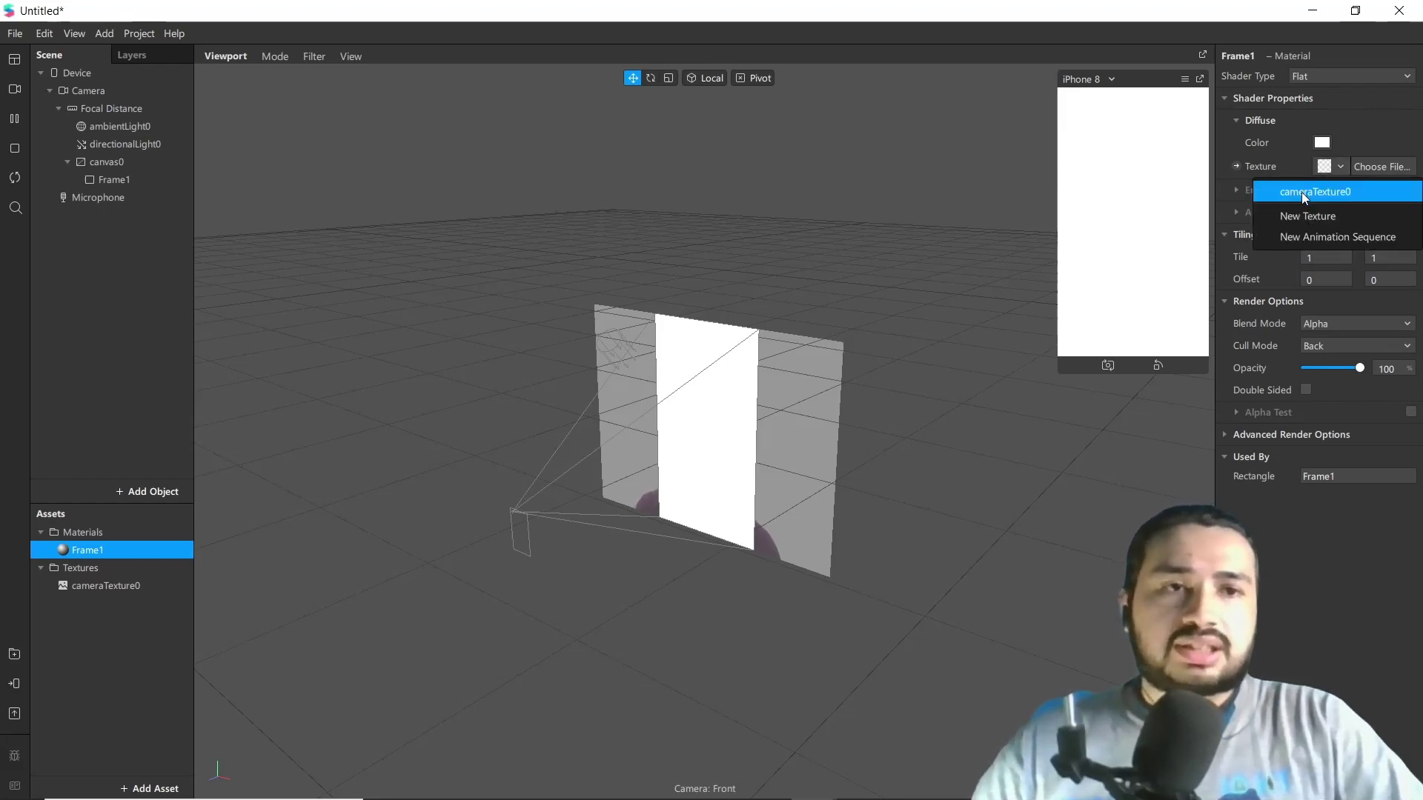
click(1301, 192)
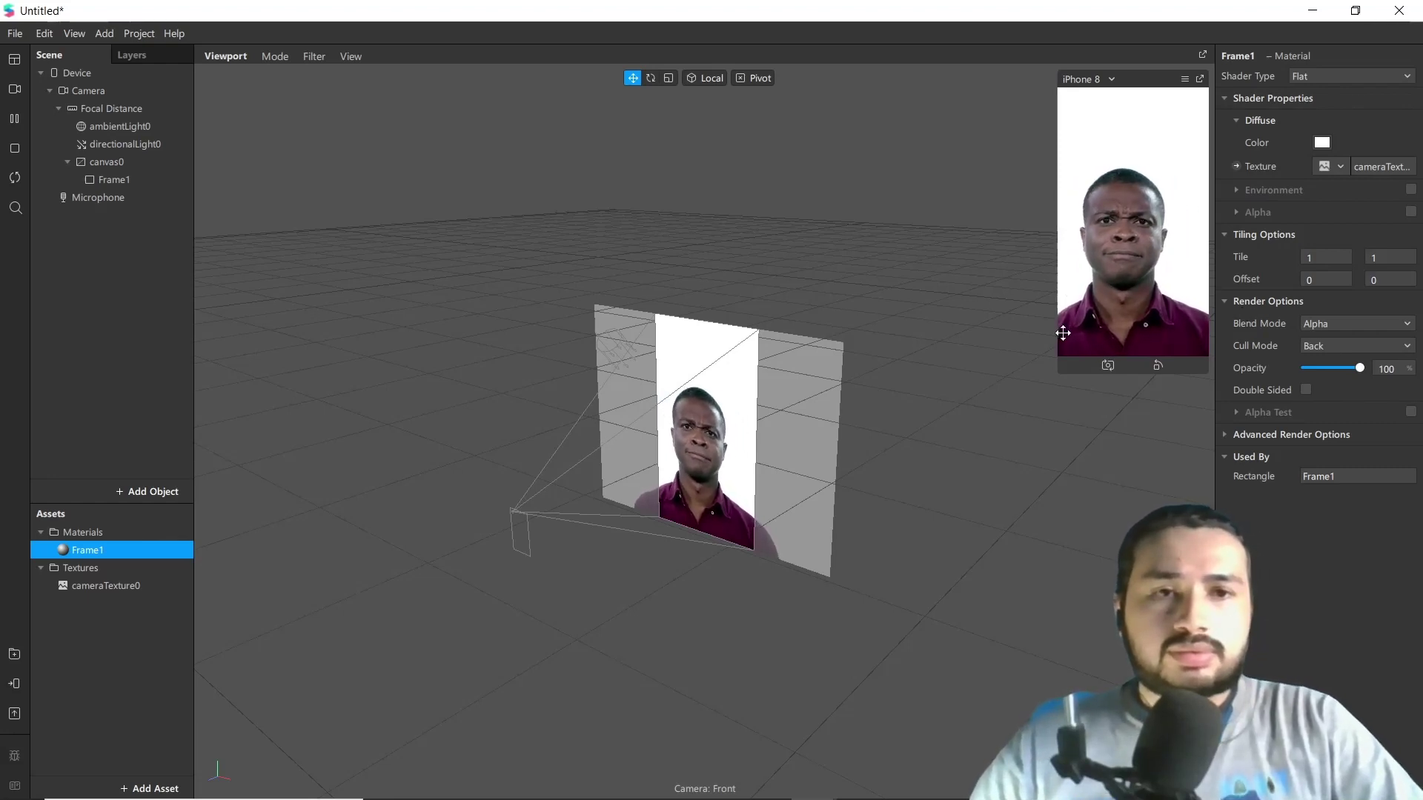
drag(1061, 333, 1055, 334)
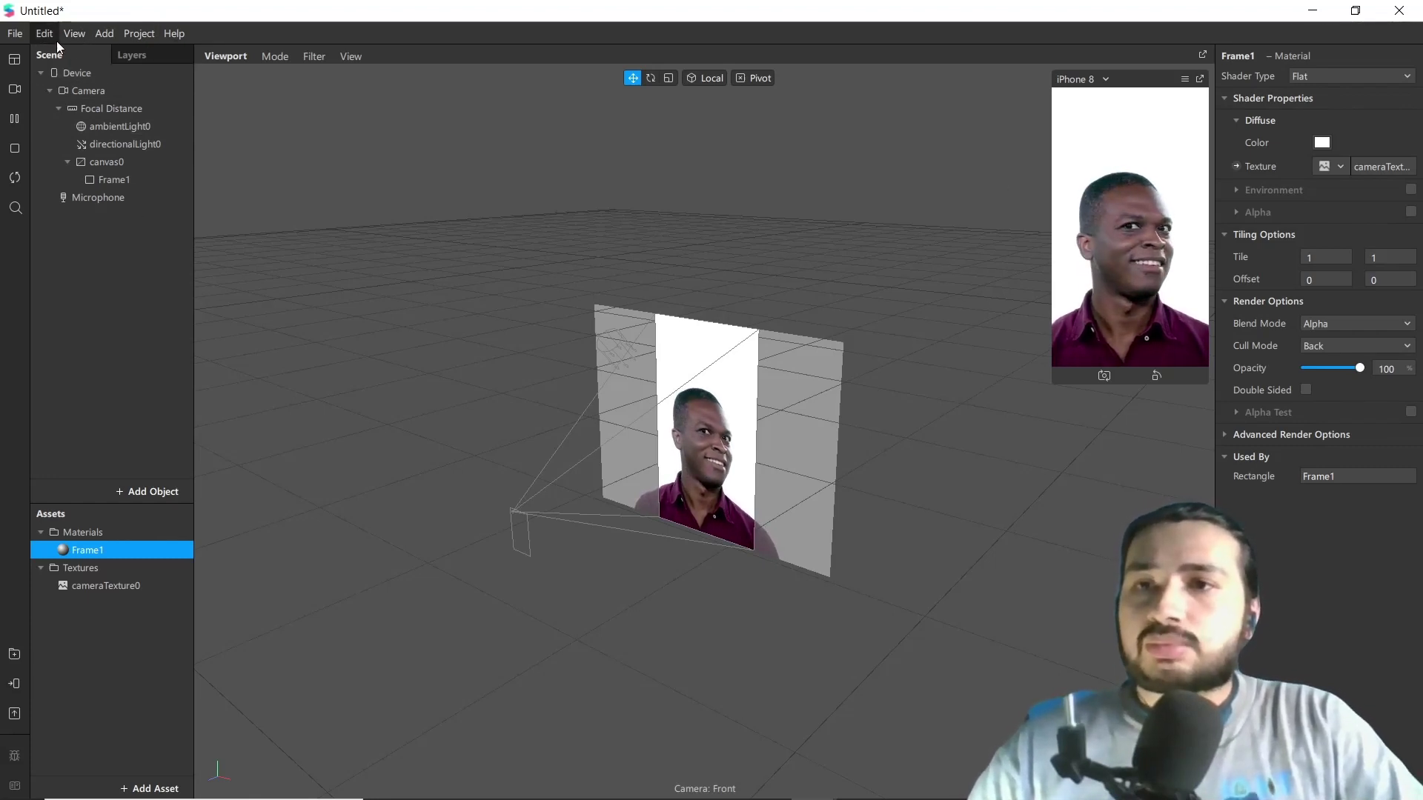
Show the Patch Editor from the View menu and drag its divider up to enlarge it.
click(74, 31)
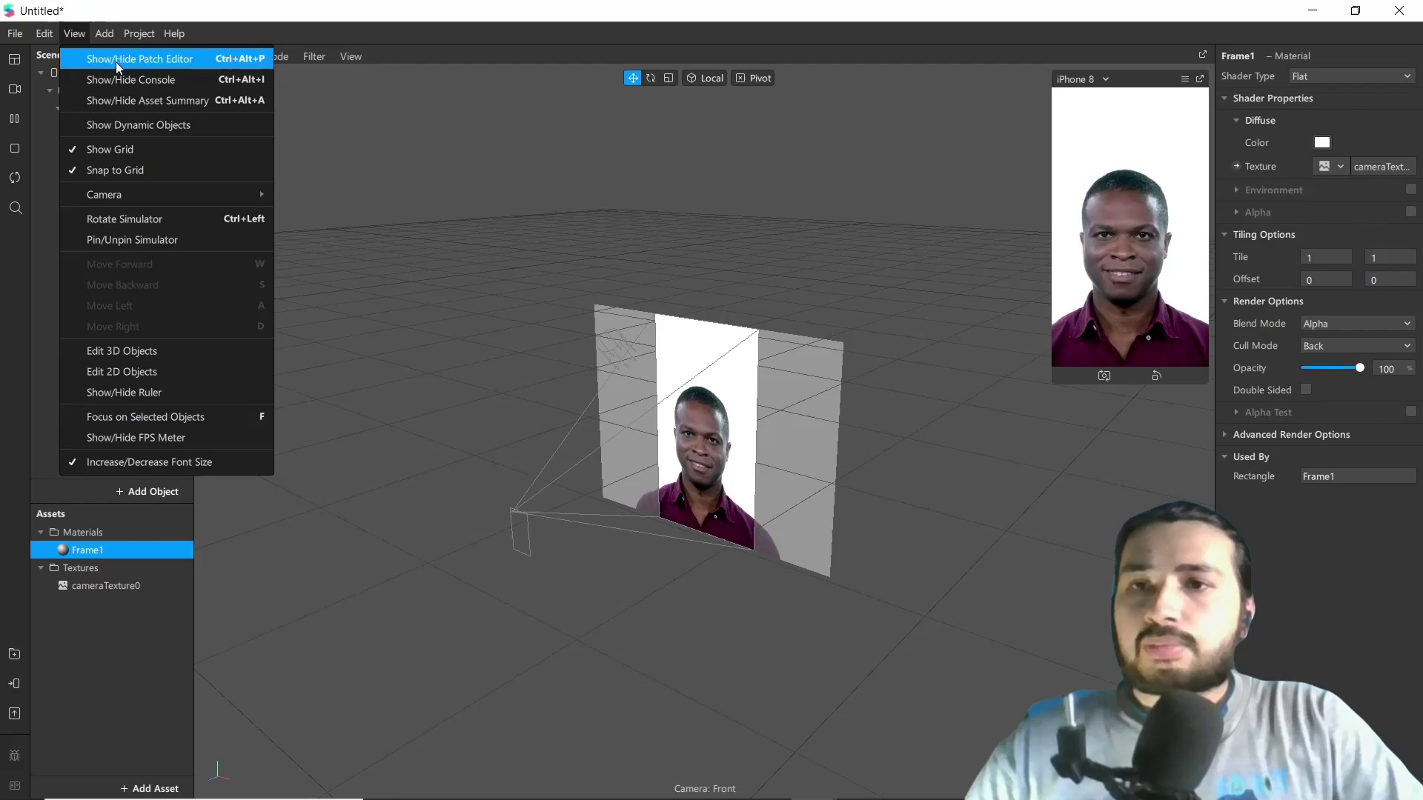
click(115, 61)
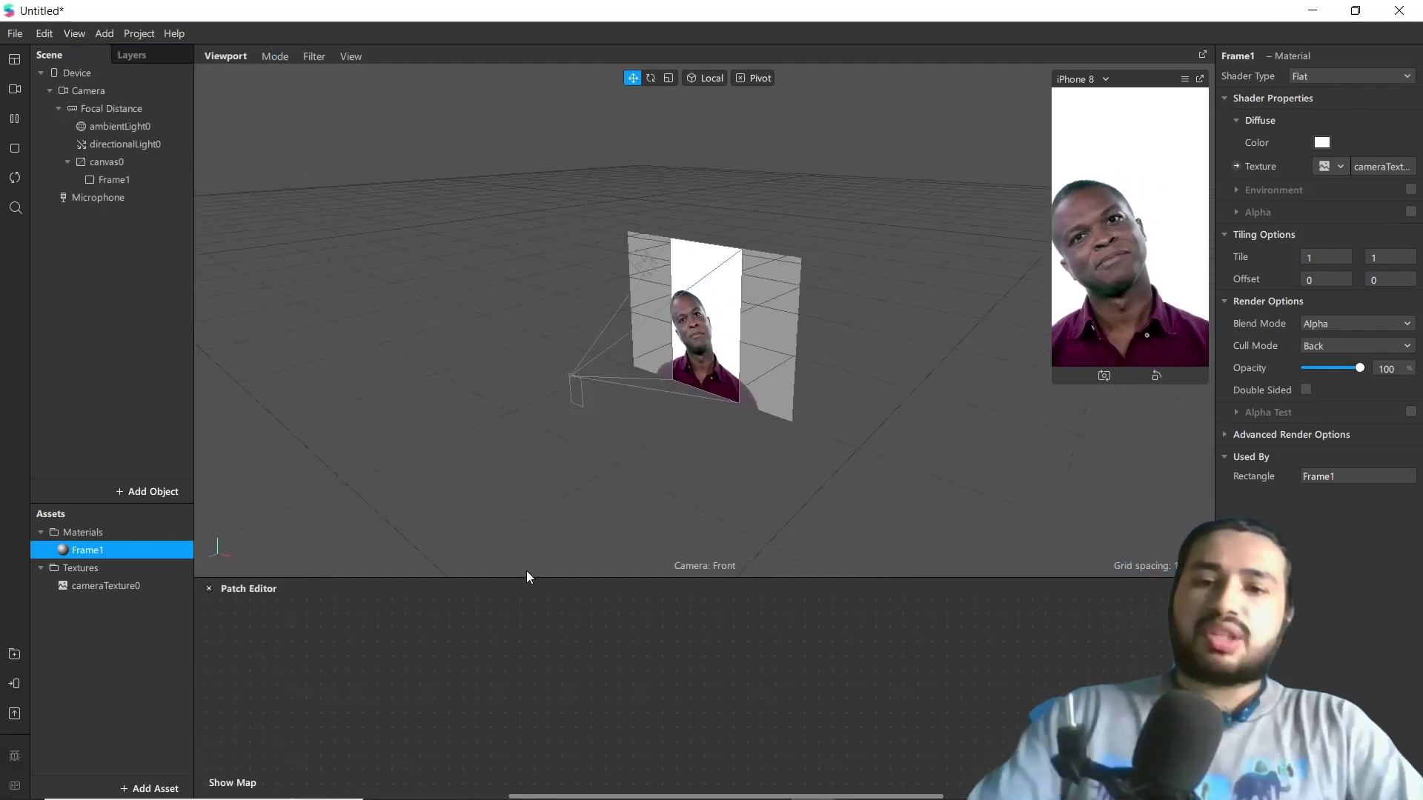
drag(525, 577, 544, 413)
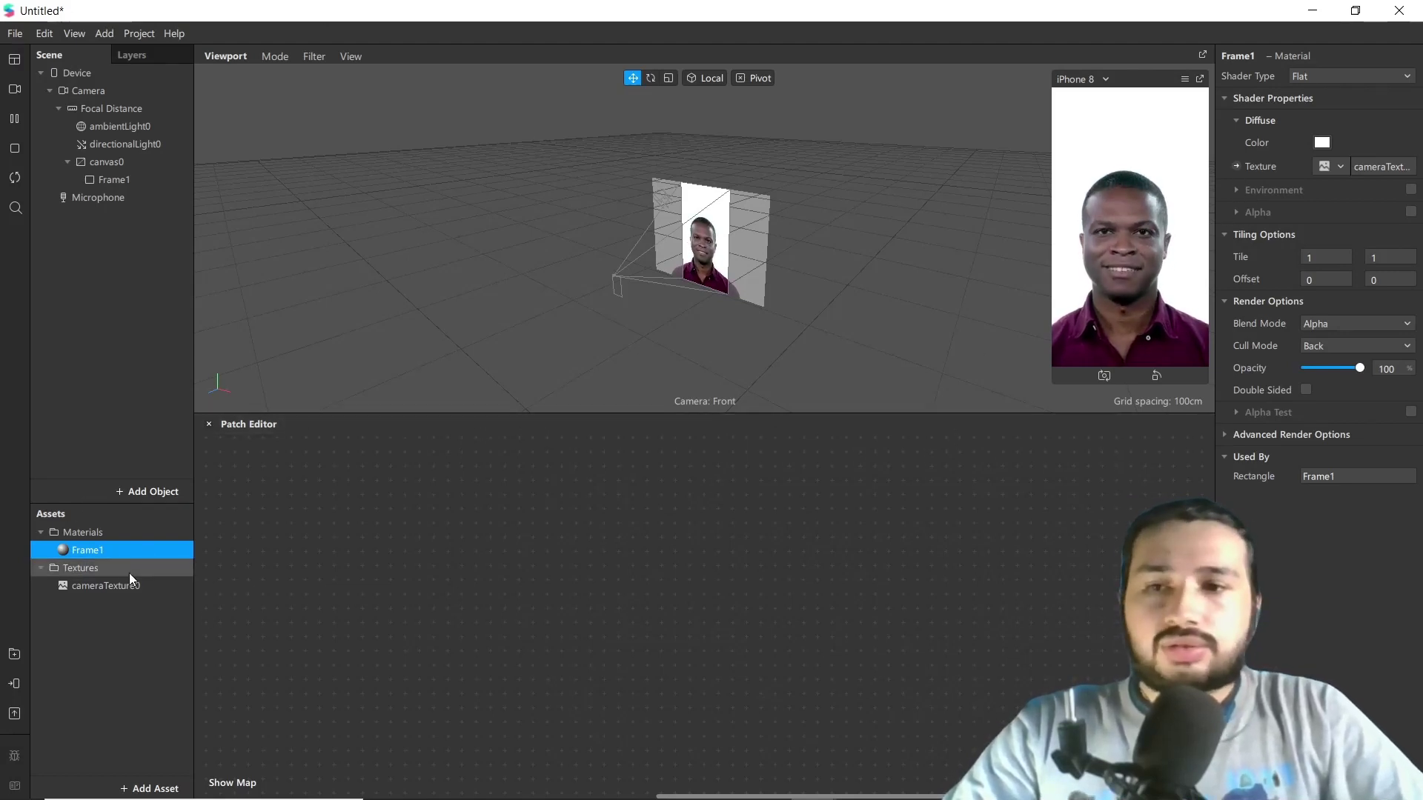
double_click(638, 504)
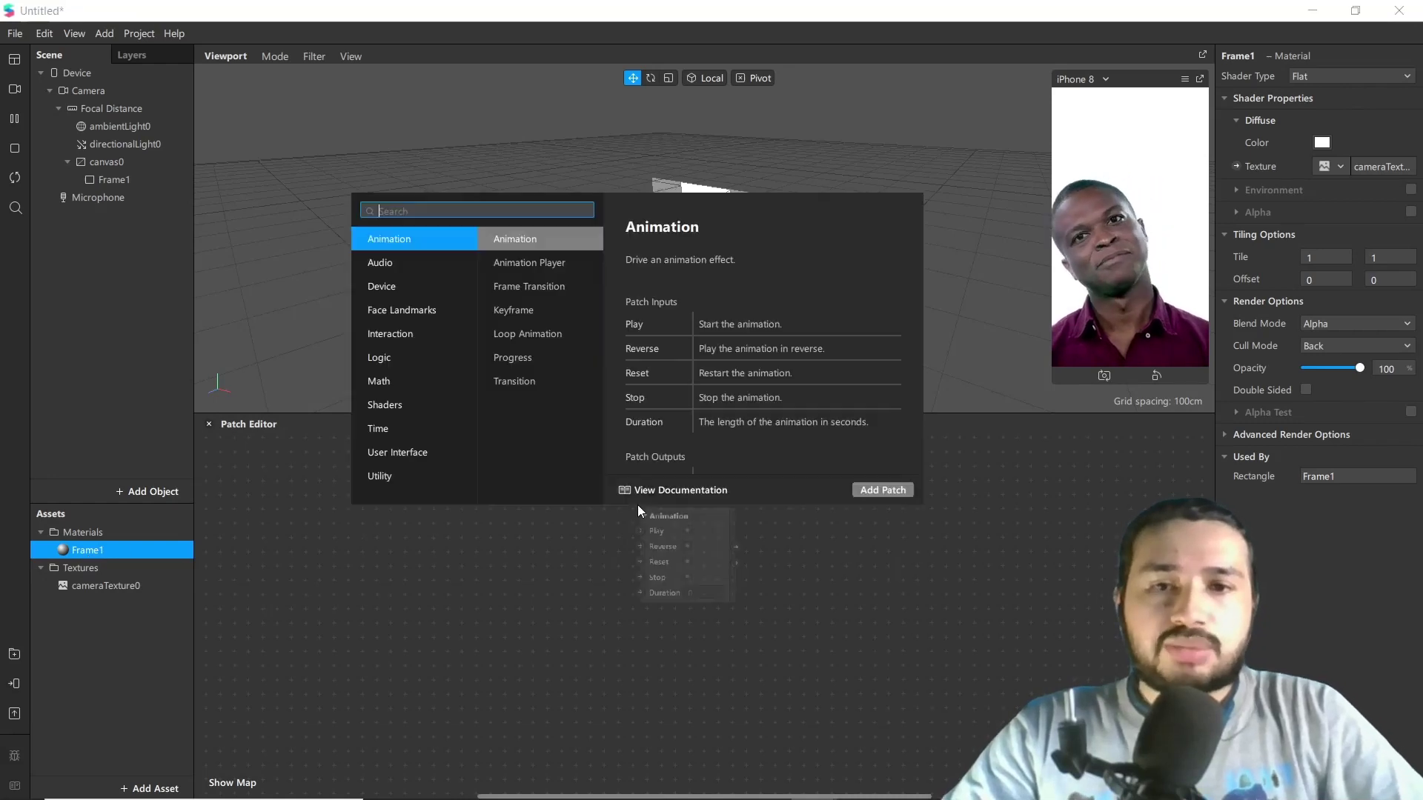
click(888, 556)
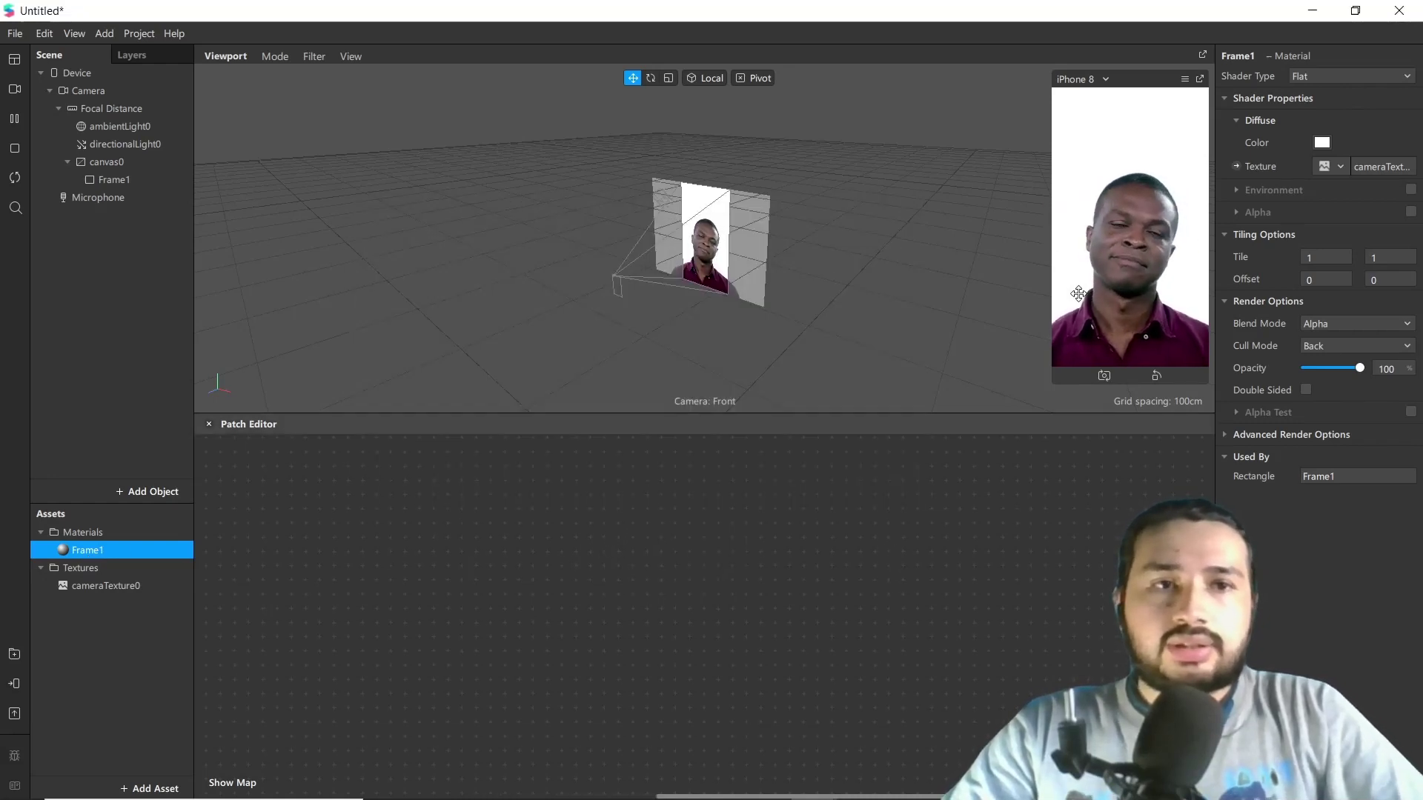
Create a Frame1 Diffuse Texture patch and wire a new Texture Transform patch's output into it.
click(1234, 166)
drag(734, 637, 922, 537)
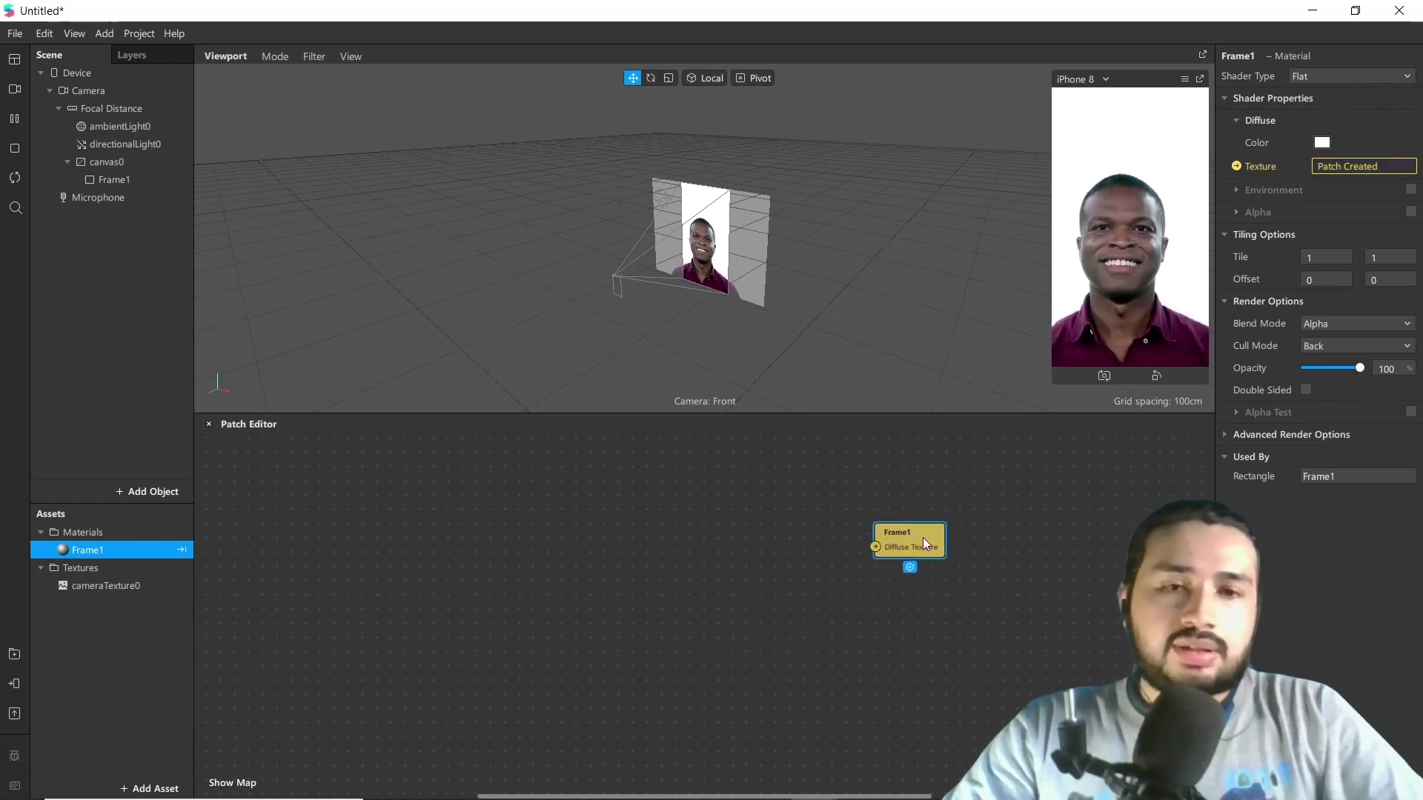
double_click(689, 545)
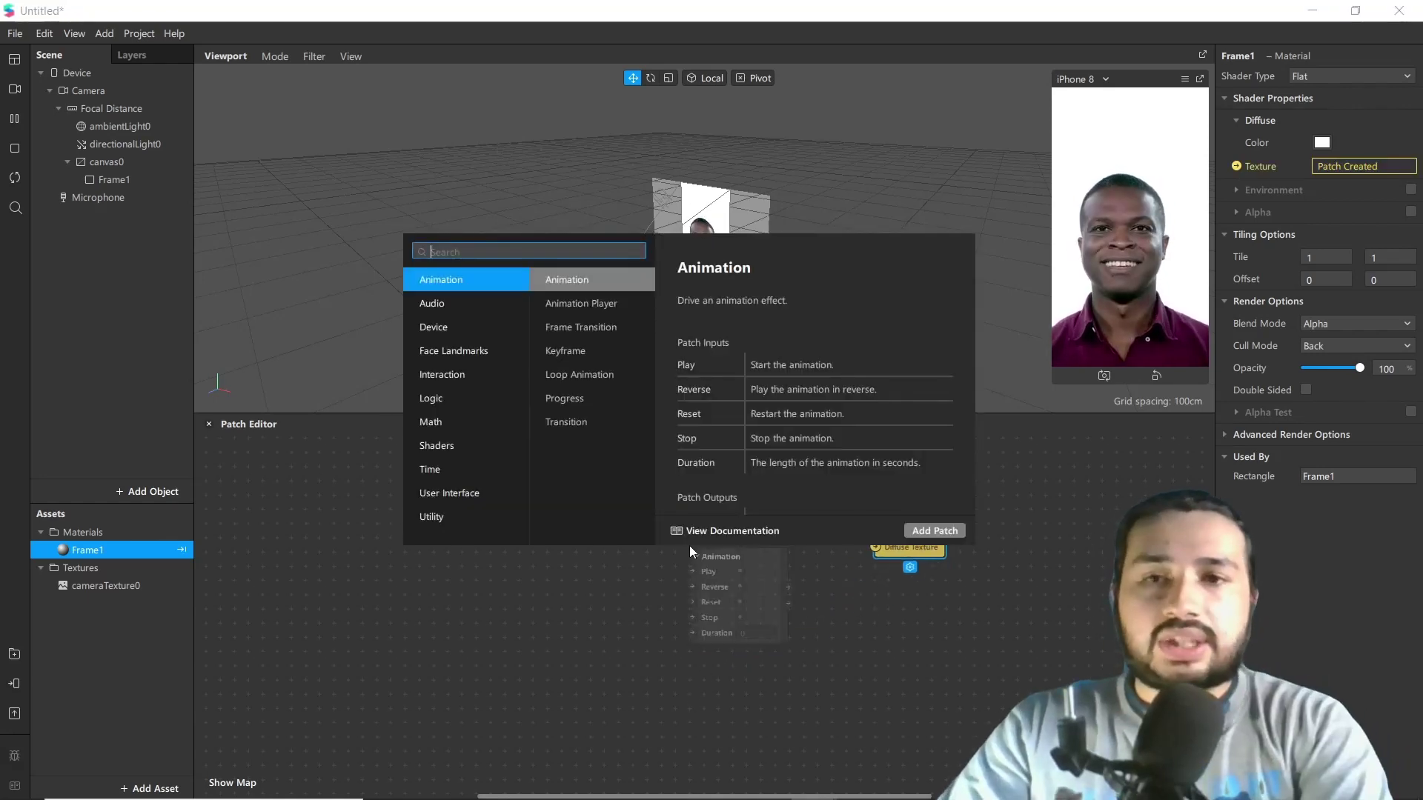
text(texture)
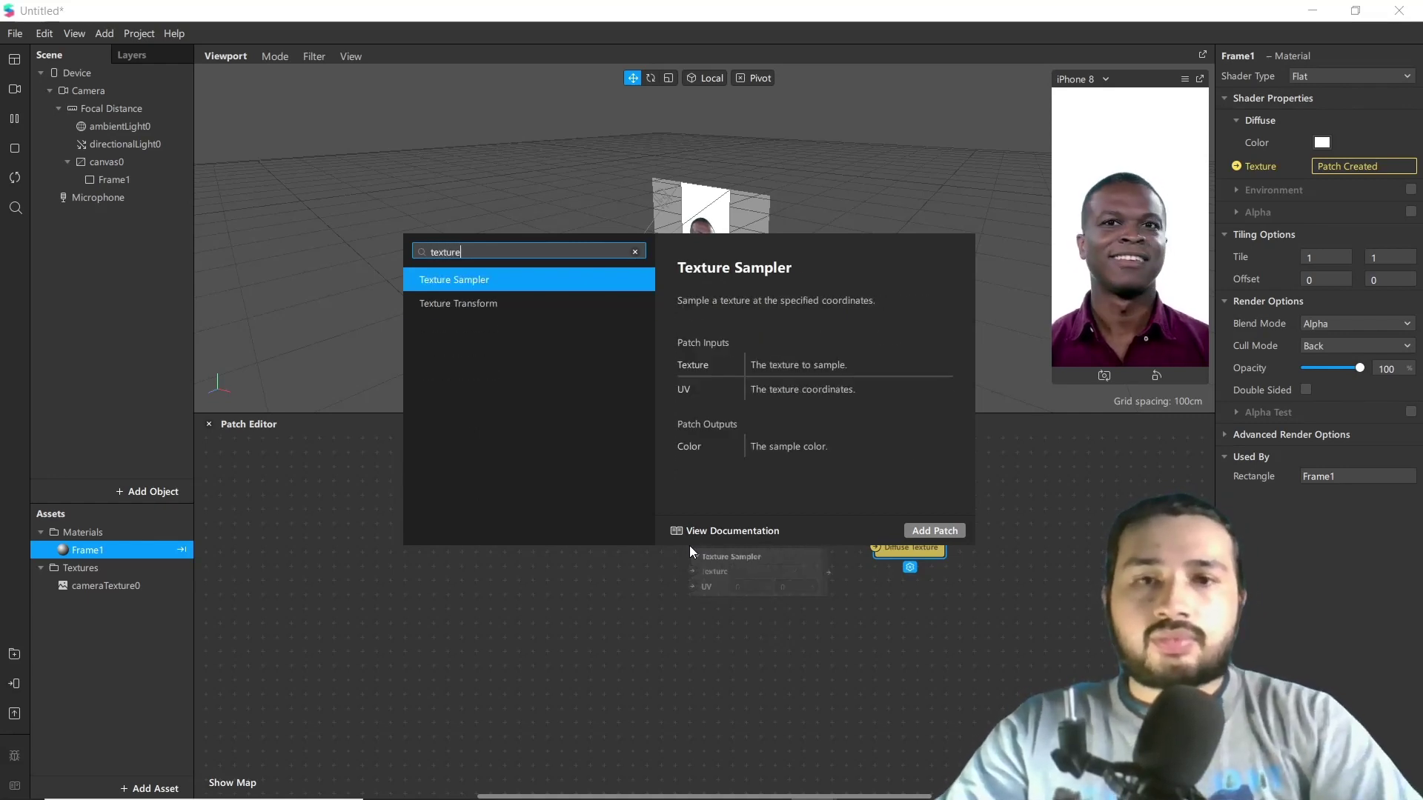
key(Down)
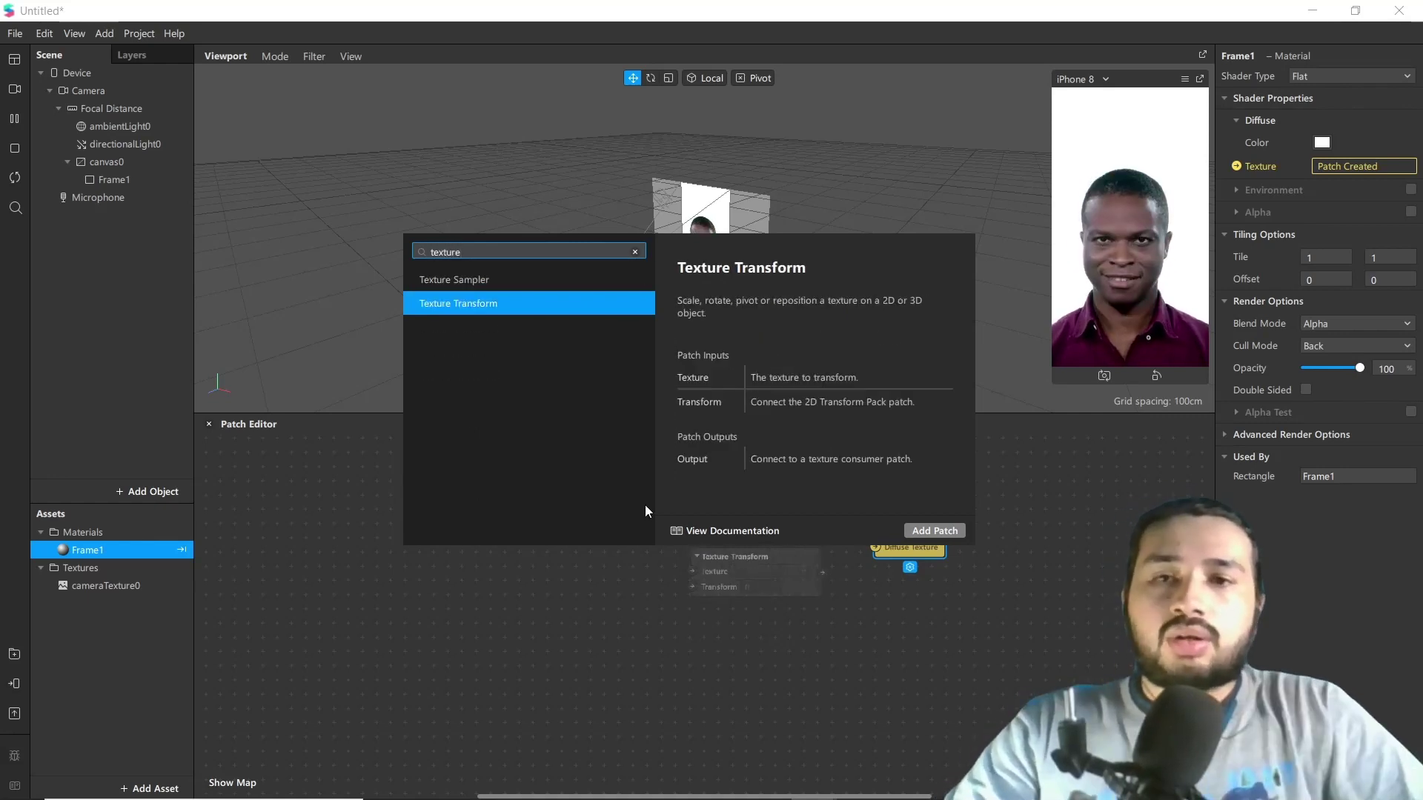
click(939, 529)
drag(772, 557, 714, 547)
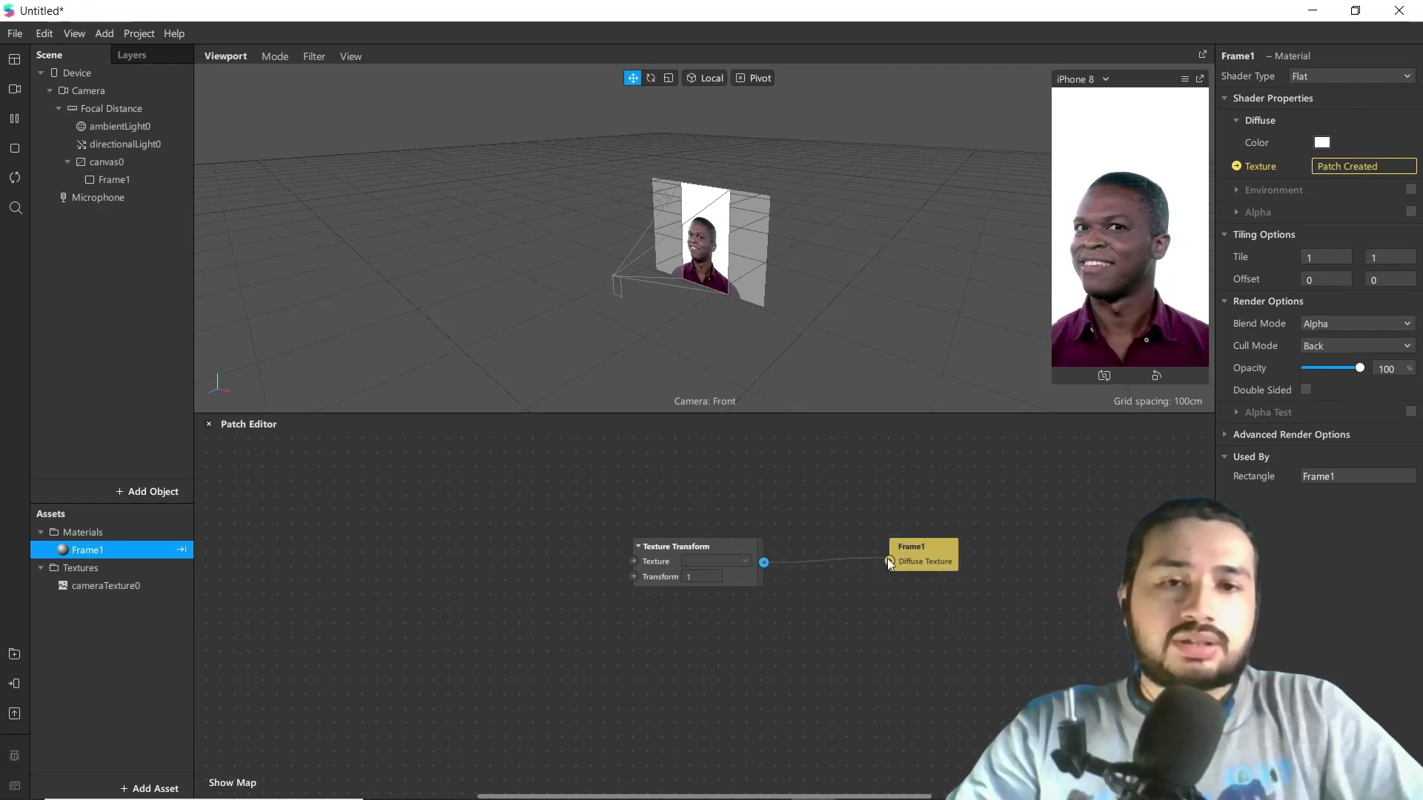
drag(887, 558, 887, 558)
drag(710, 544, 726, 528)
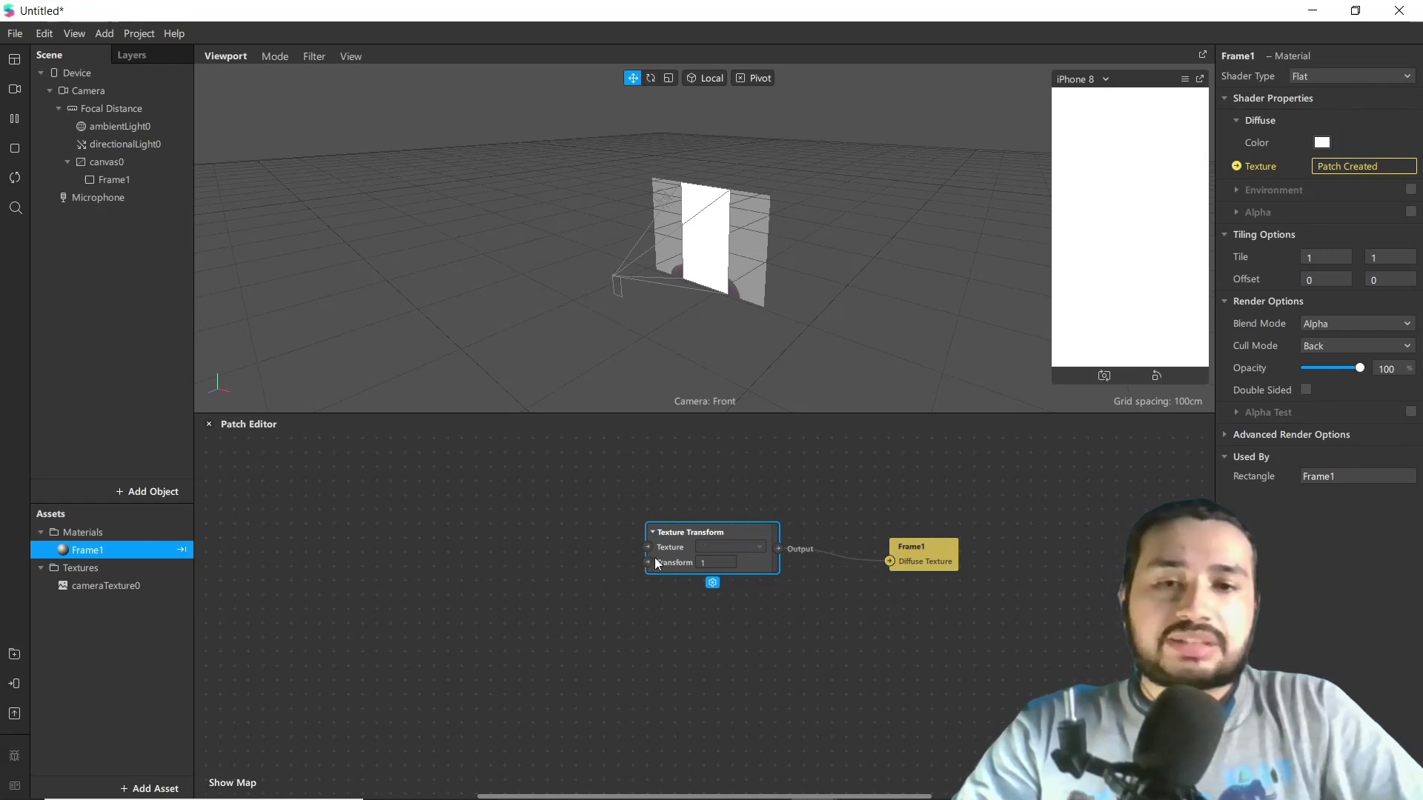
drag(681, 551, 677, 519)
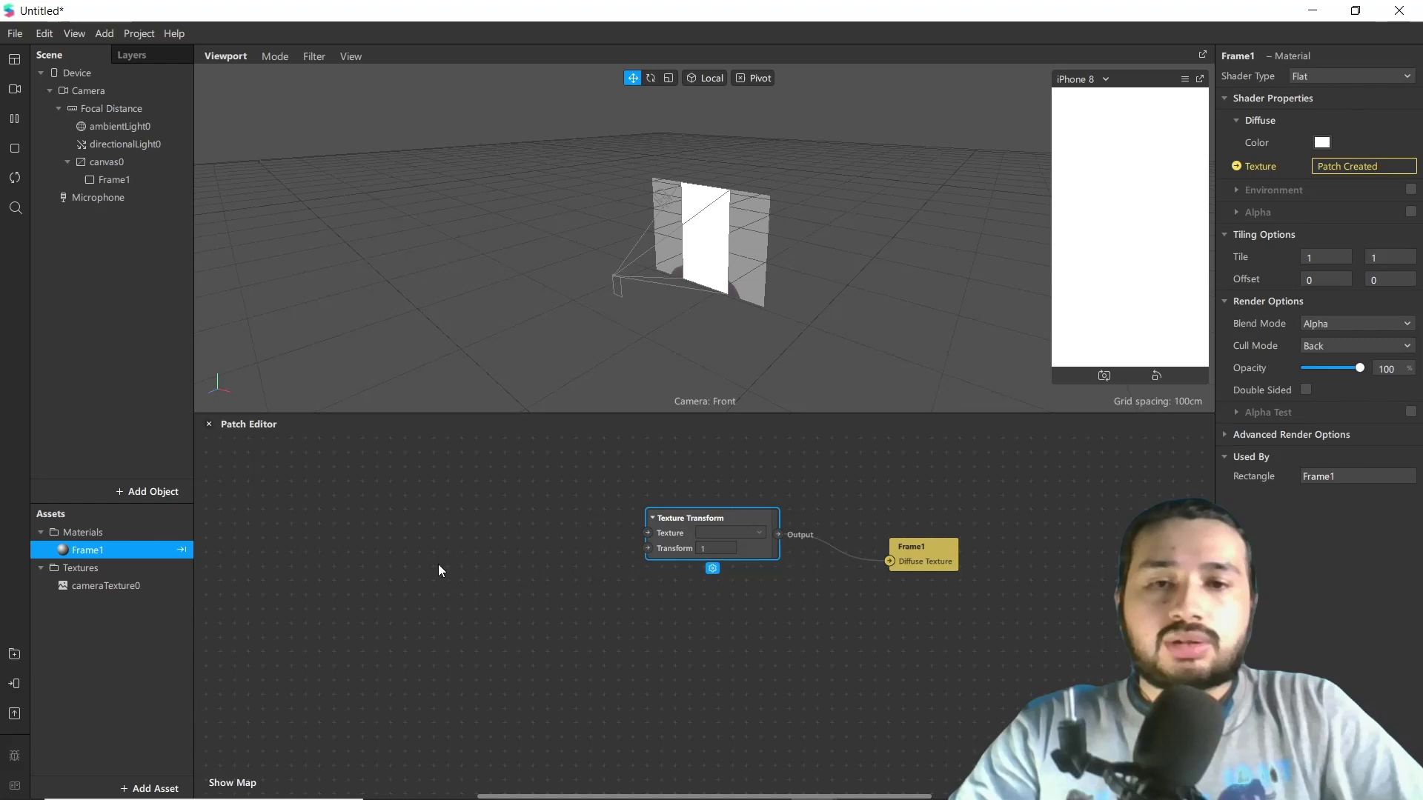
Drag cameraTexture0 into the graph and connect it to Texture Transform's Texture input.
double_click(417, 517)
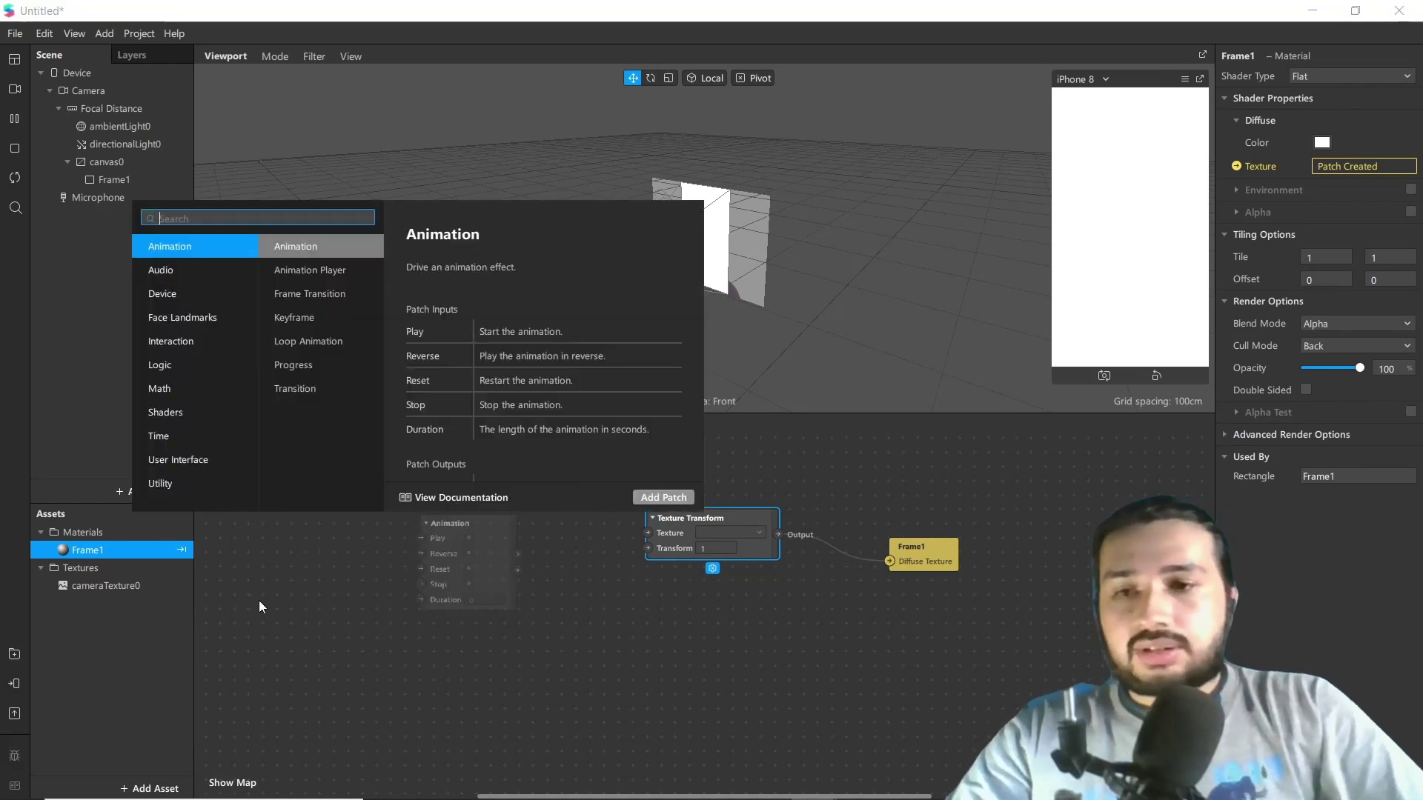
click(135, 588)
drag(135, 588, 563, 495)
drag(696, 520, 711, 548)
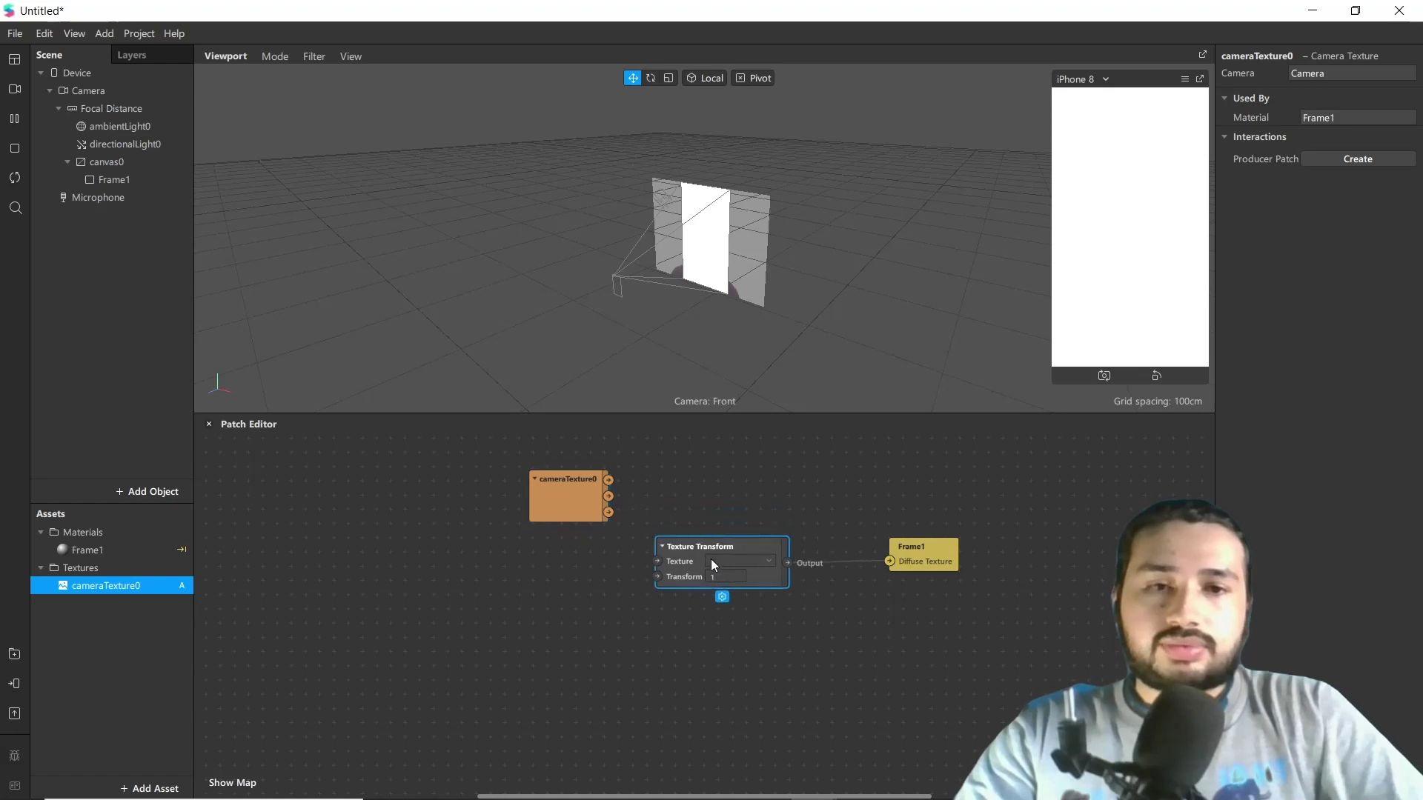
drag(608, 479, 655, 560)
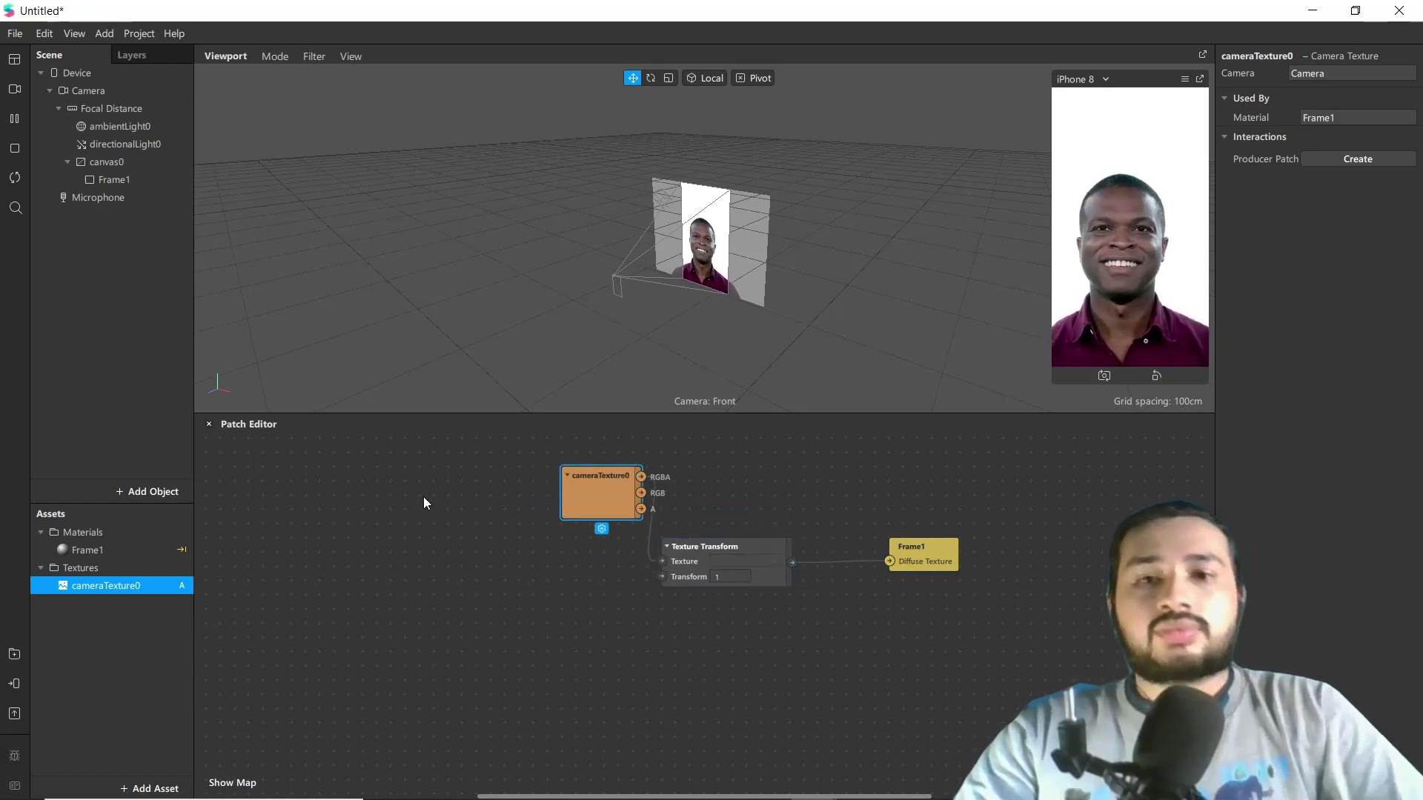
Add a 2D Transform Pack patch and wire its output to the Texture Transform's Transform input.
right_click(543, 606)
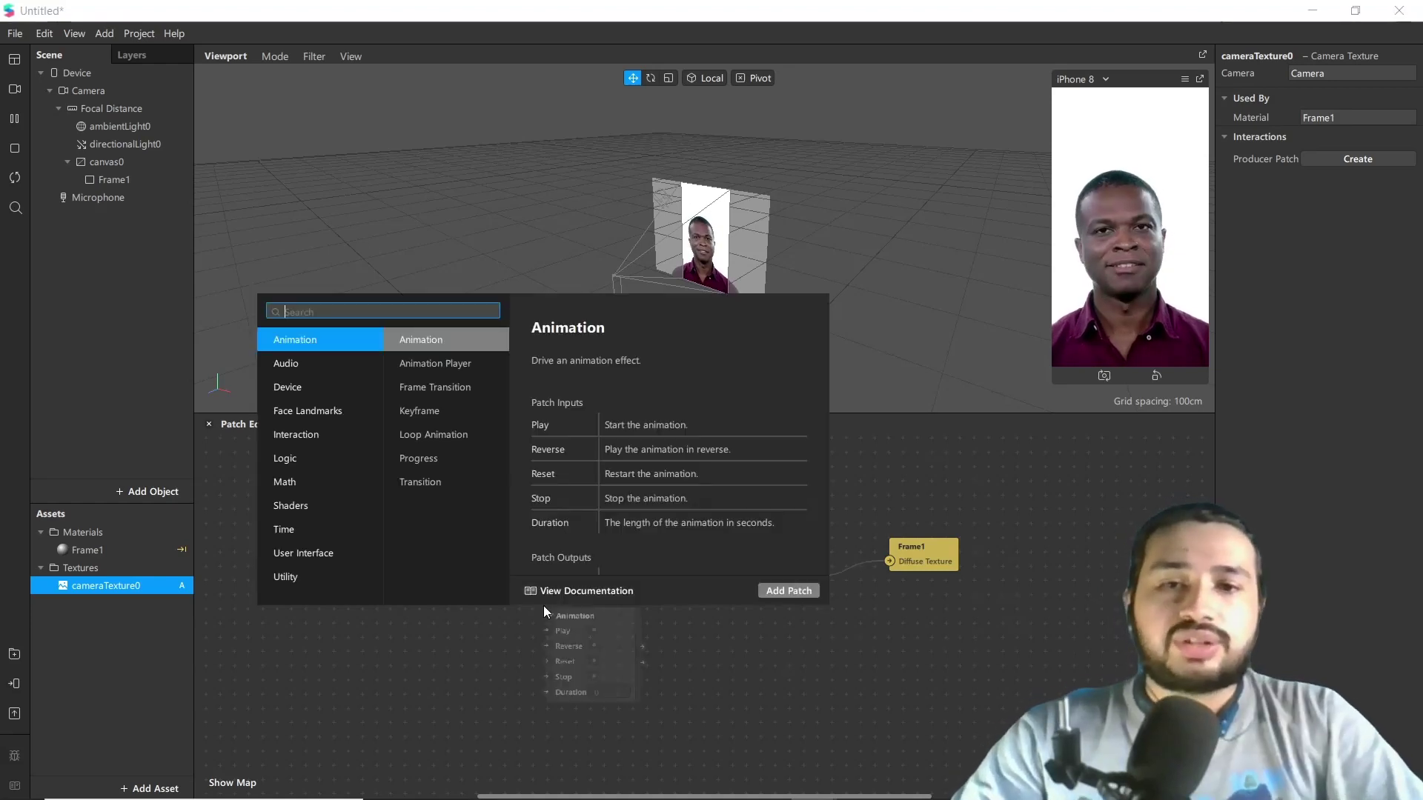
text(2d)
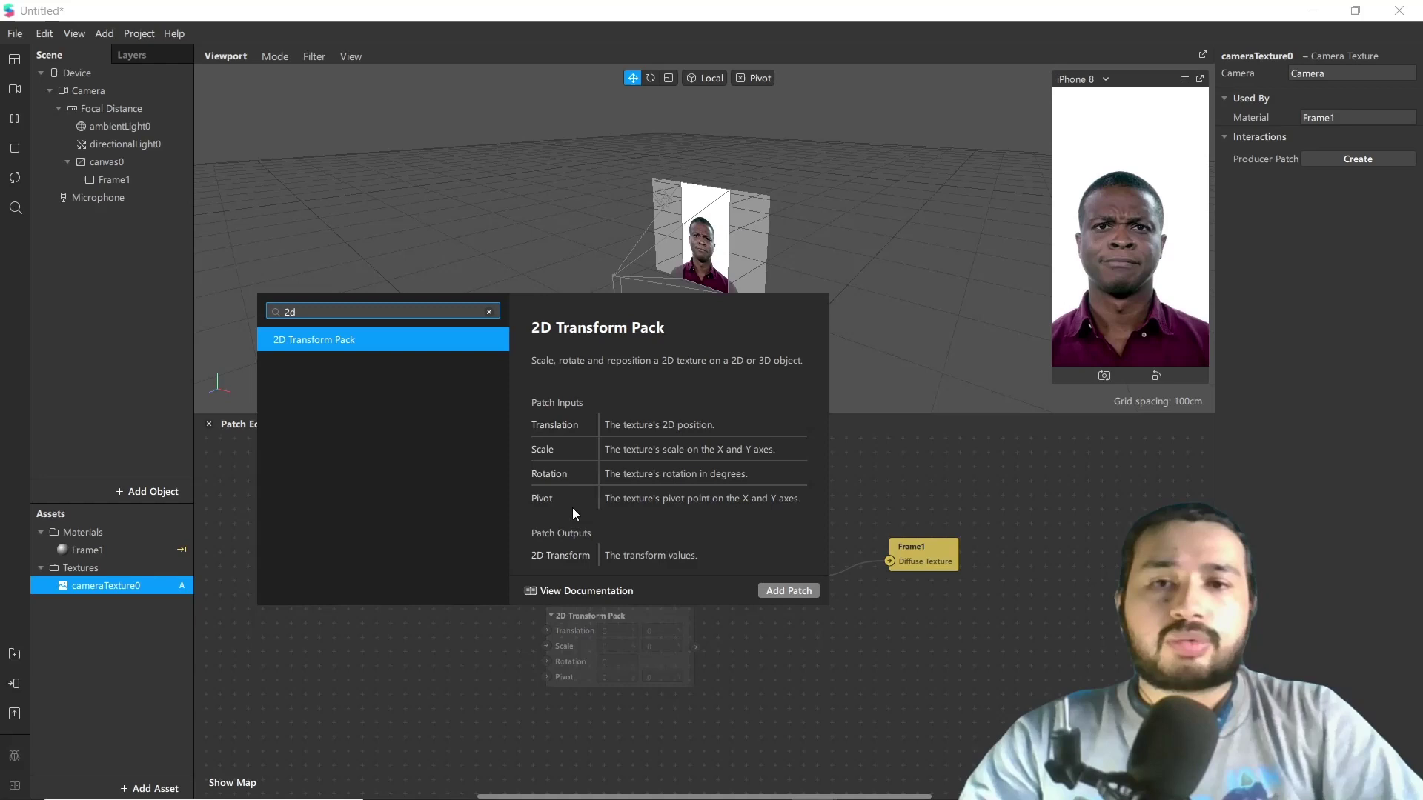
click(775, 589)
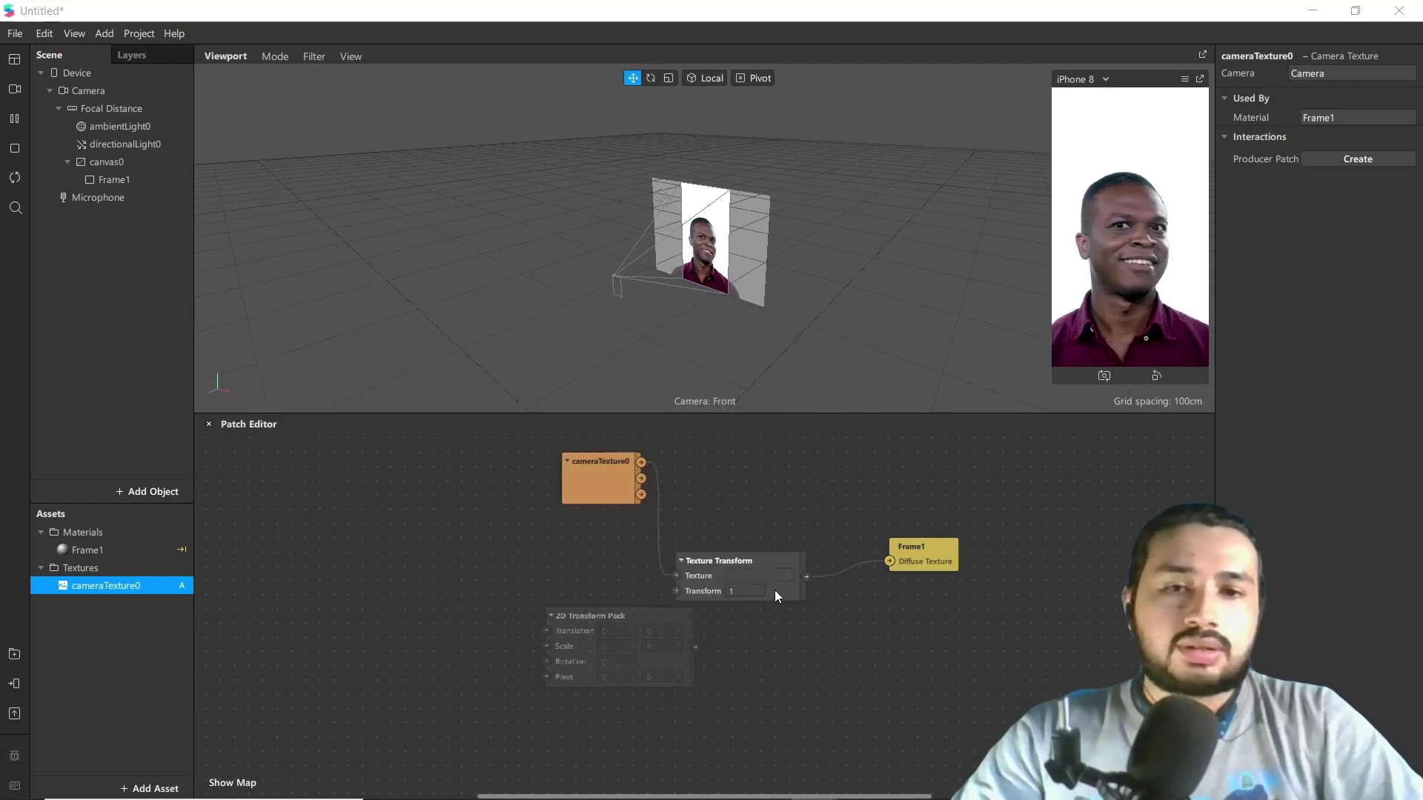
drag(585, 626, 472, 612)
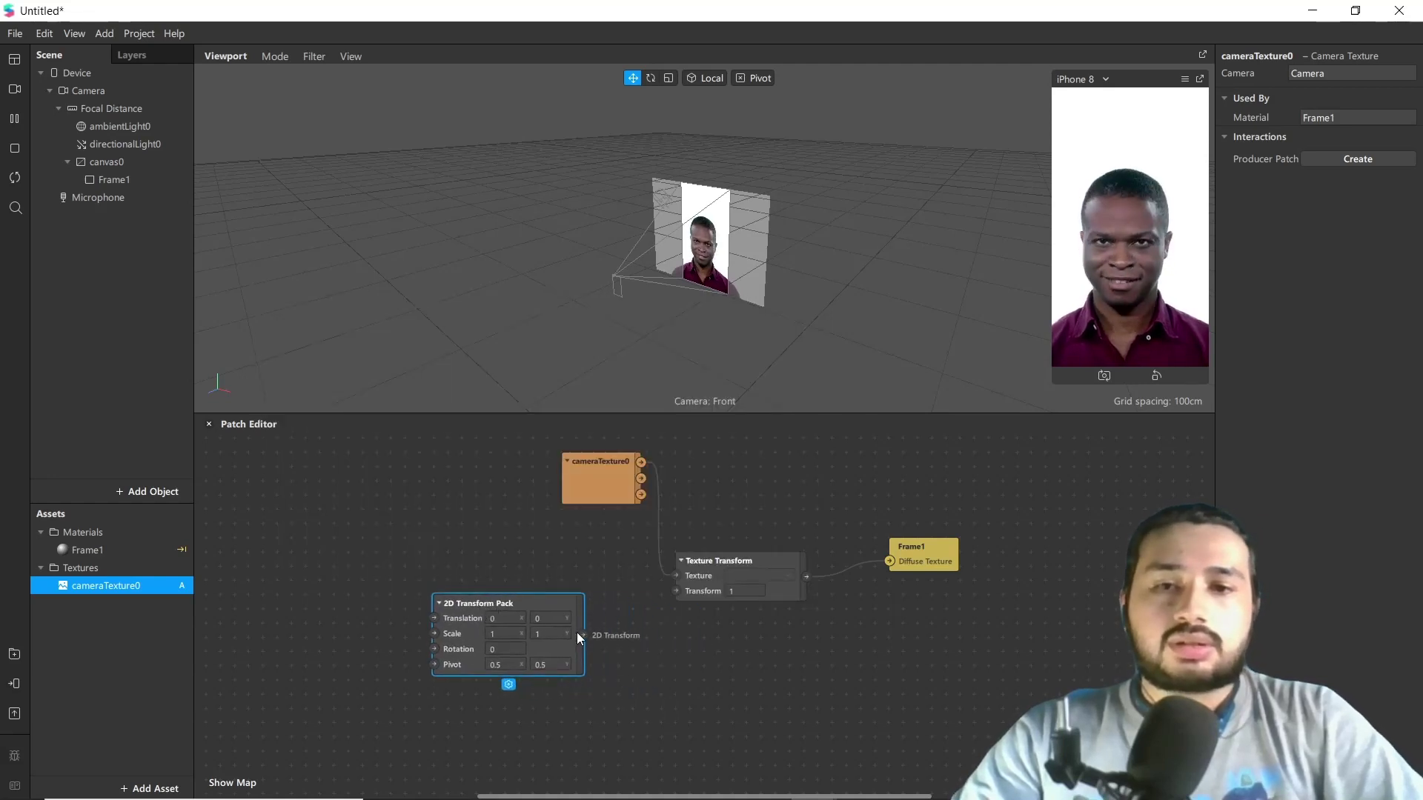
drag(582, 635, 674, 589)
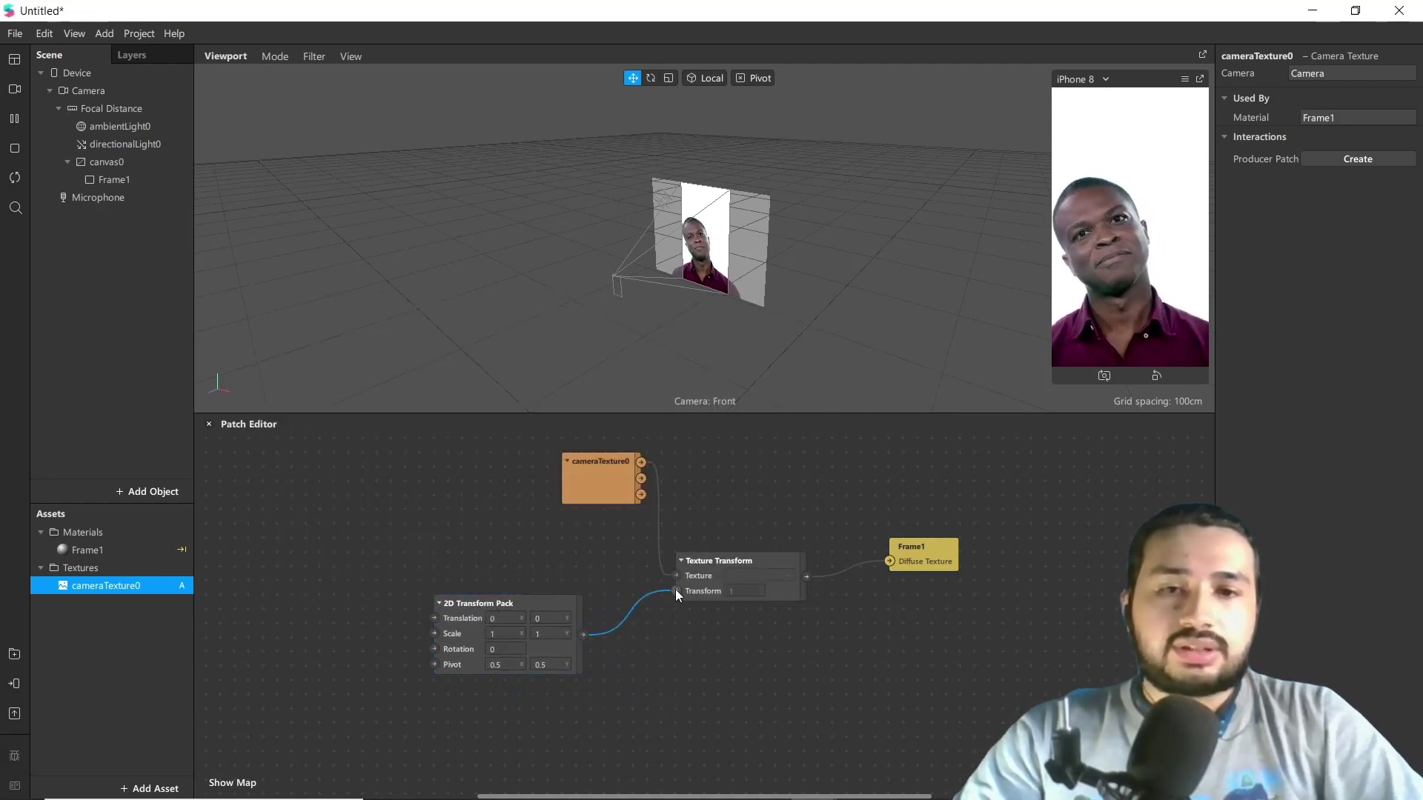
drag(527, 600, 530, 586)
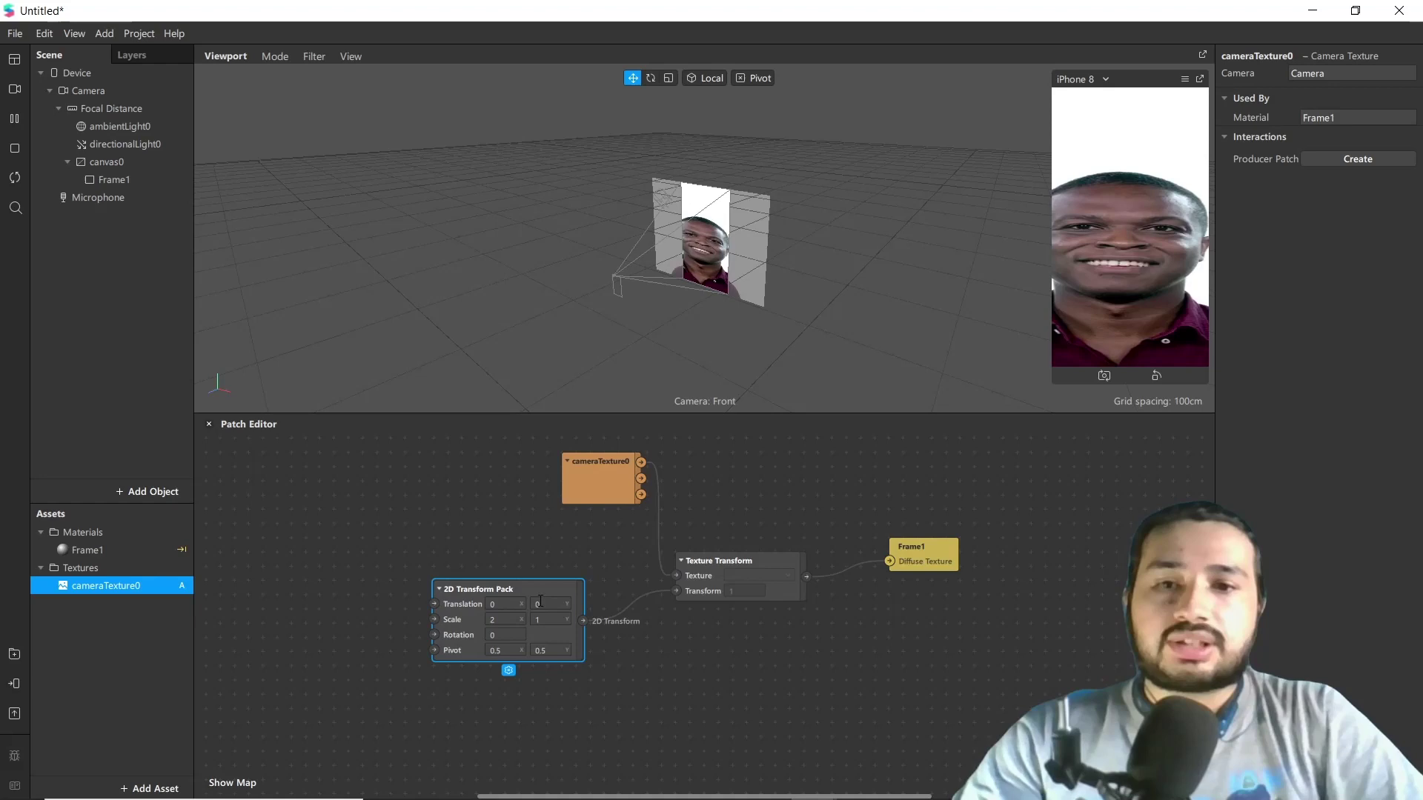
Test the pack's values: Scale Y 3, Scale X 1, Translation X 1, then Rotation 0.
text(3)
key(Return)
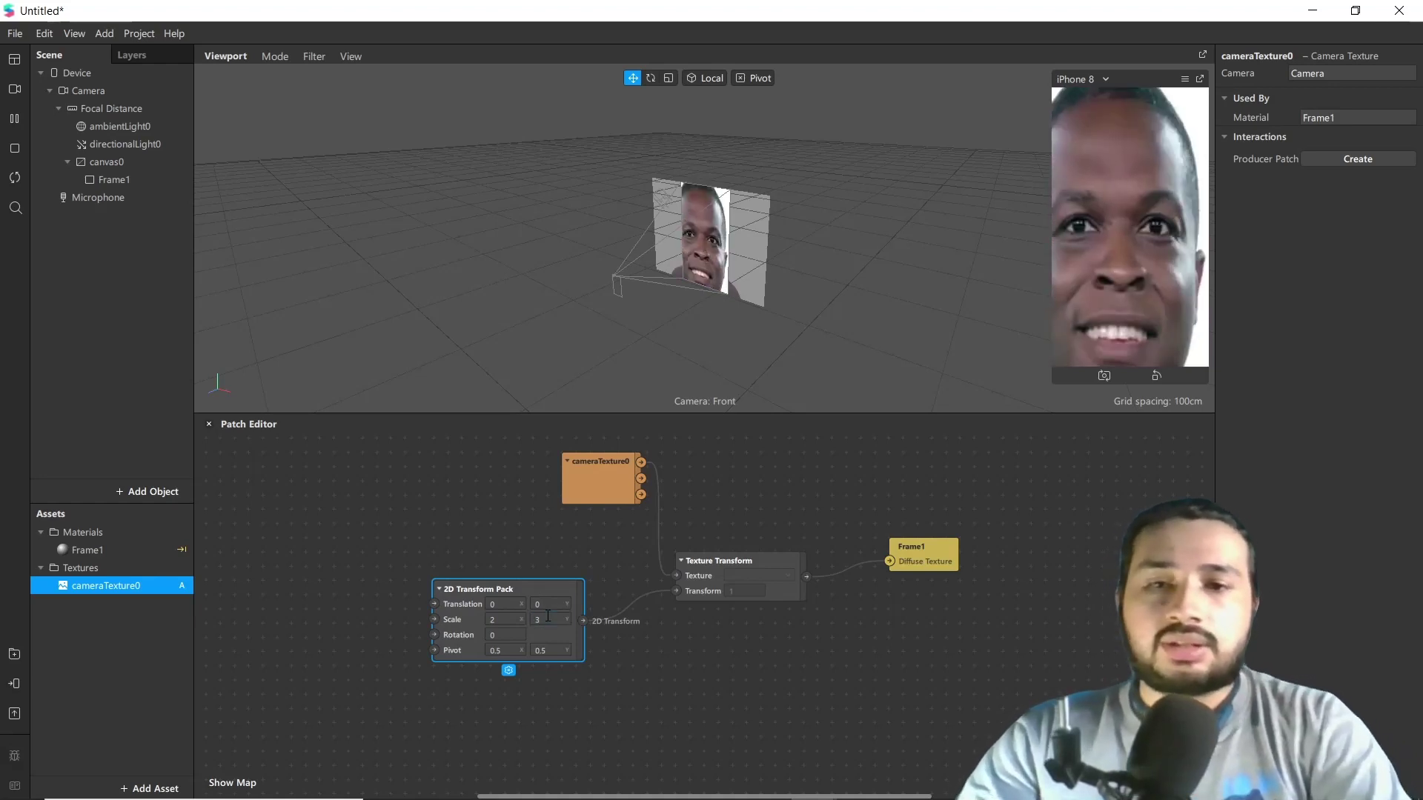
click(492, 620)
text(1)
key(Return)
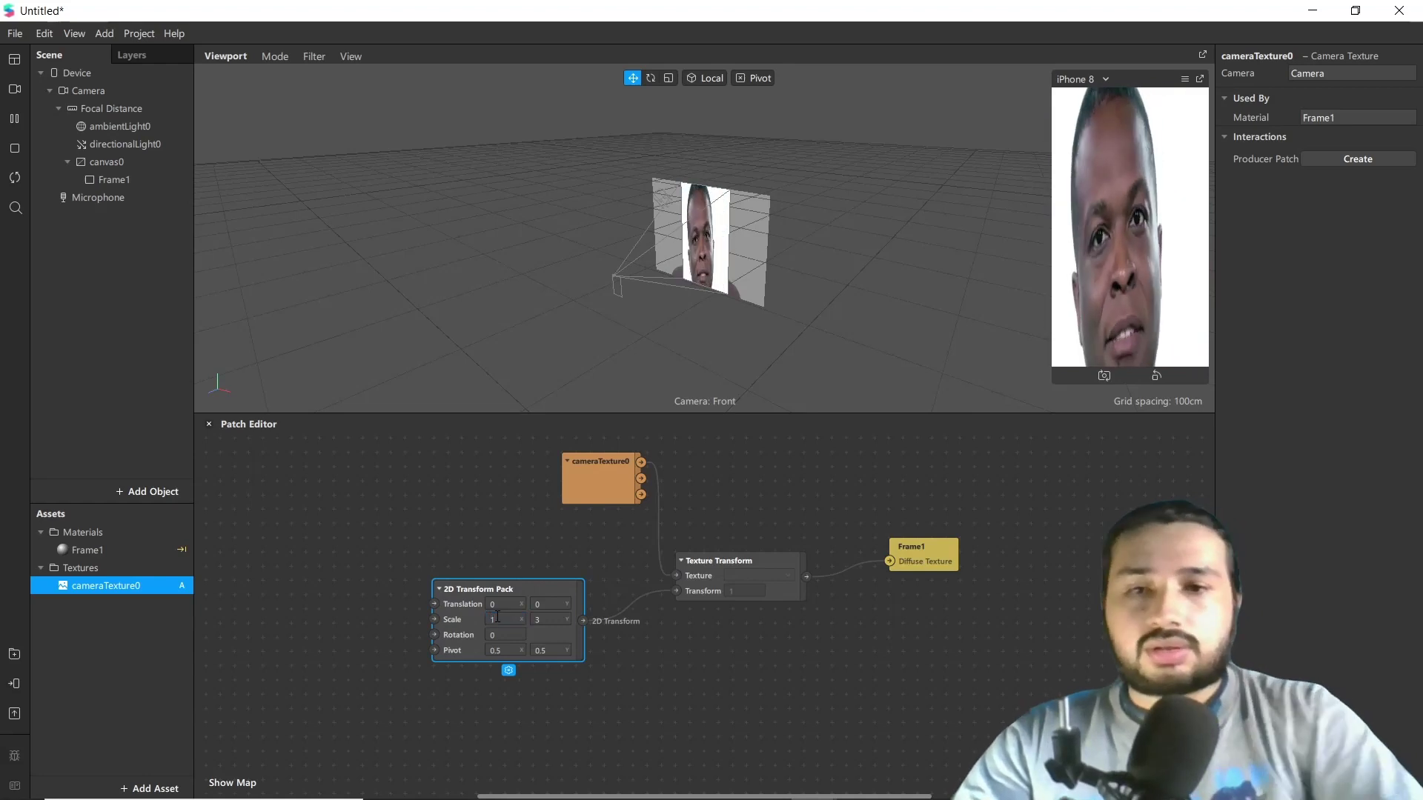
click(559, 621)
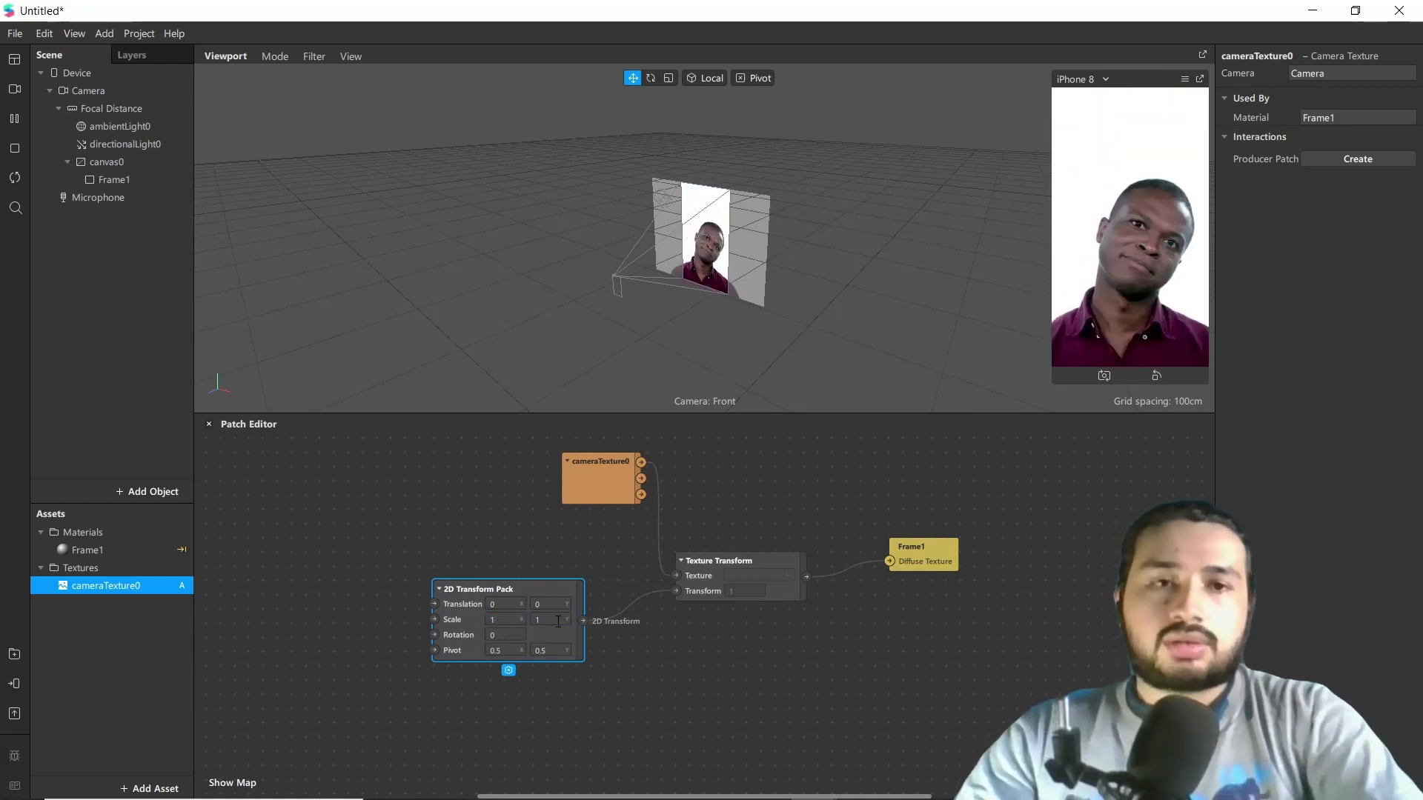
click(509, 602)
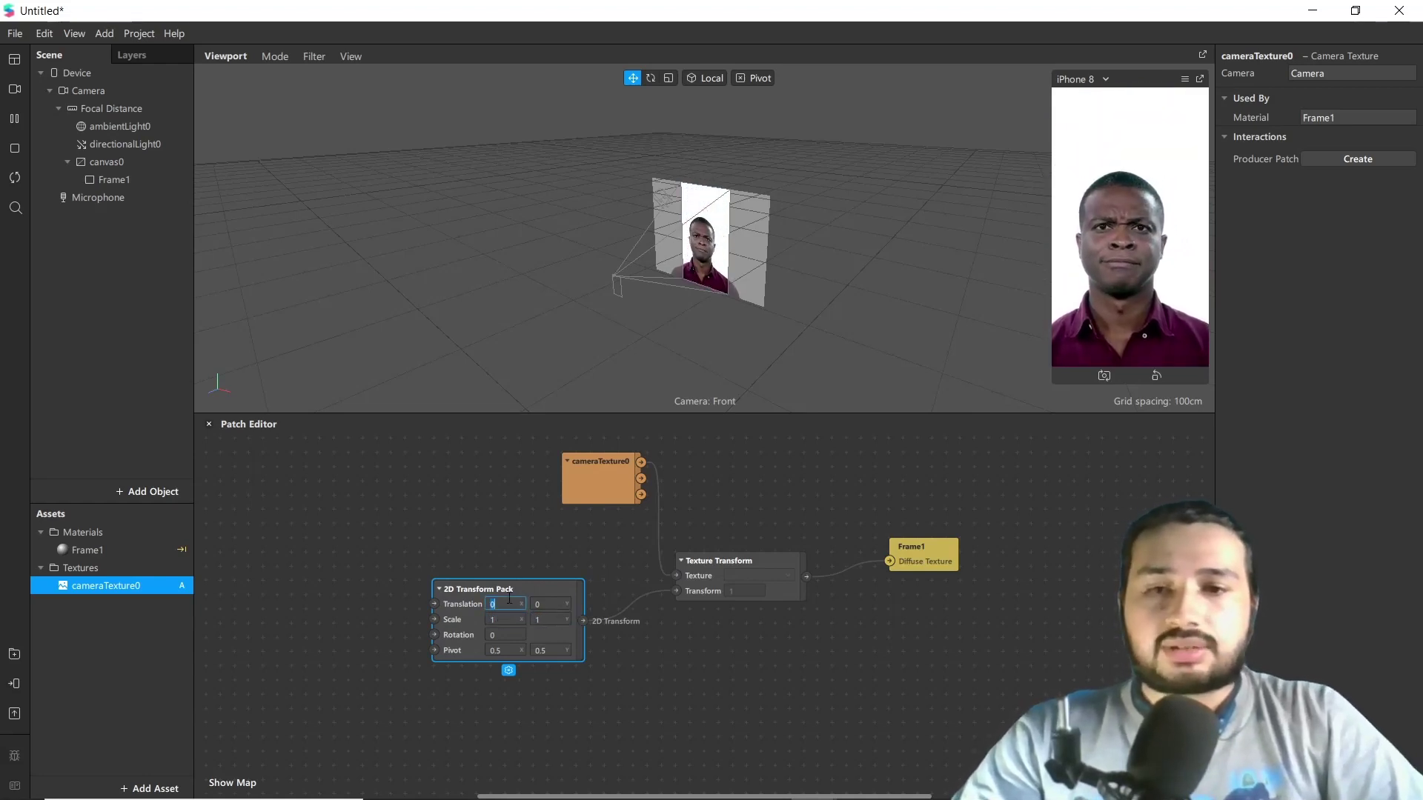
text(1)
key(Return)
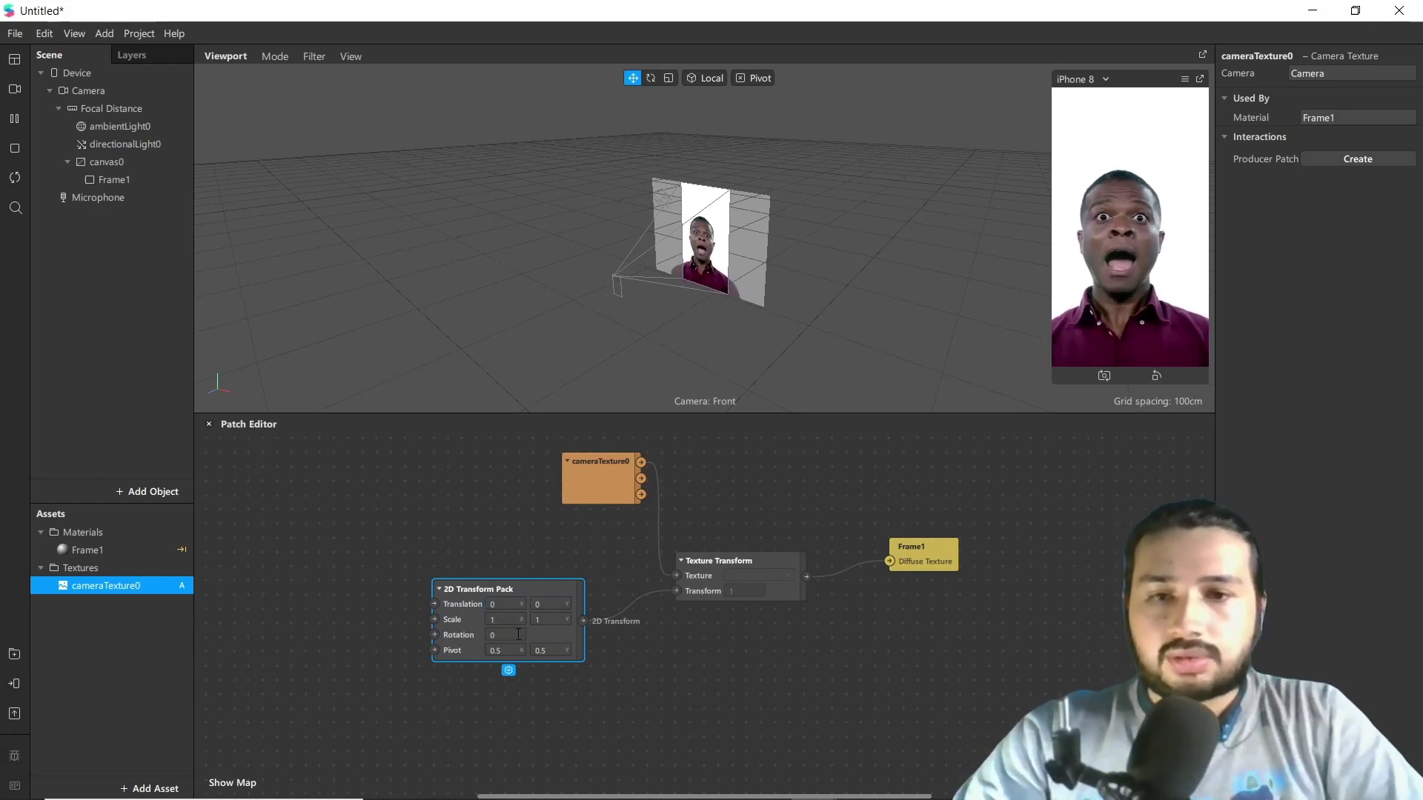
click(518, 634)
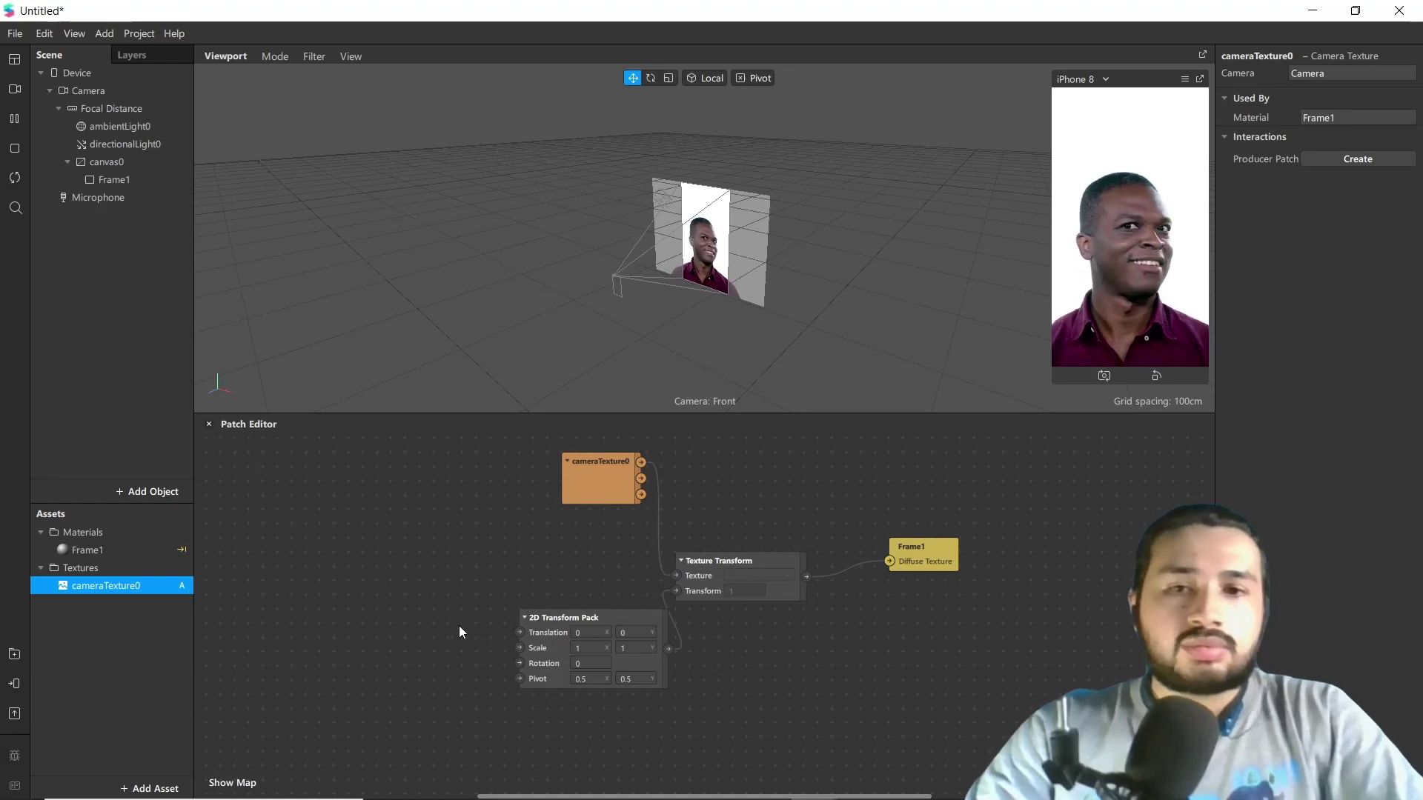
Add a Loop Animation patch via a 'loo' search and pull a wire from its Progress output.
double_click(280, 552)
text(ll)
key(BackSpace)
key(BackSpace)
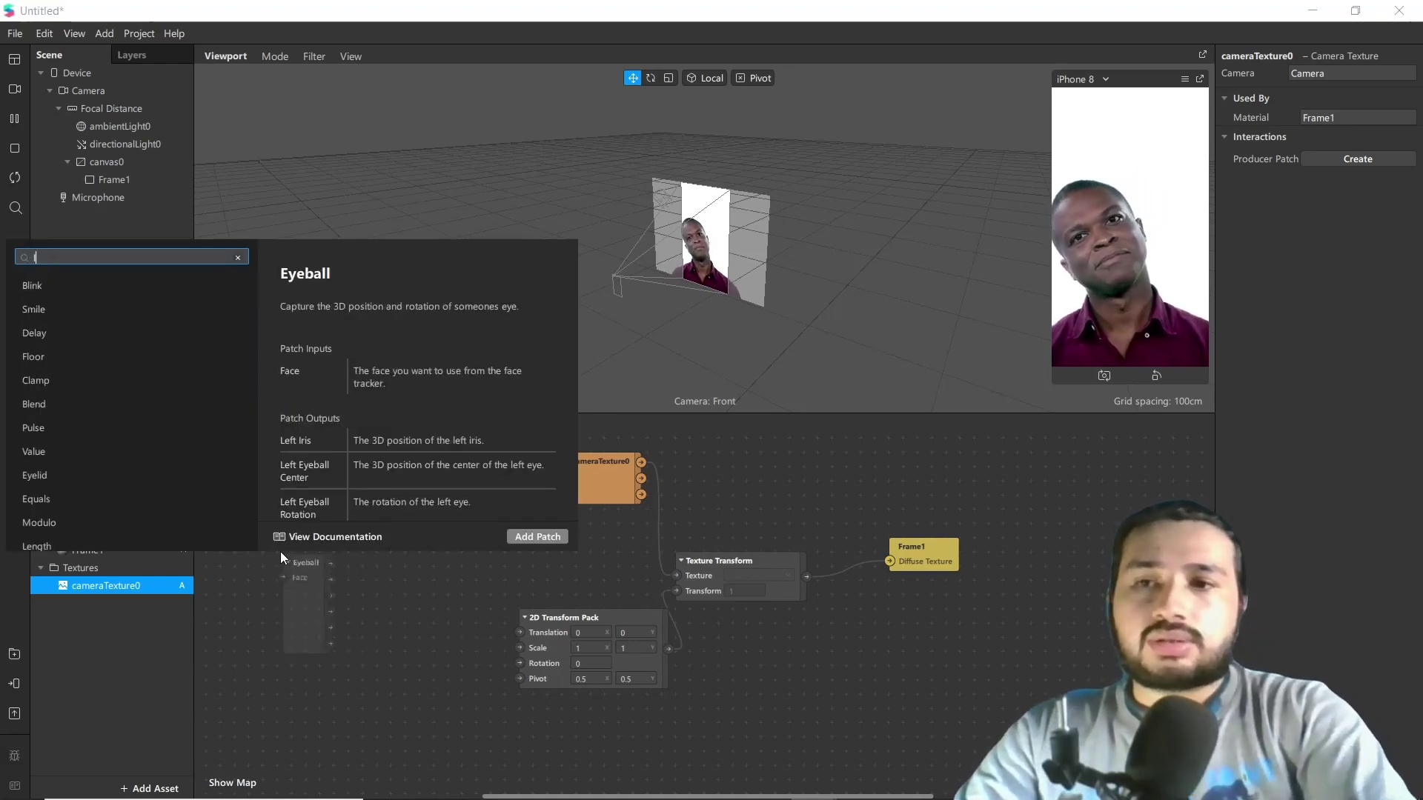
text(loo)
key(Return)
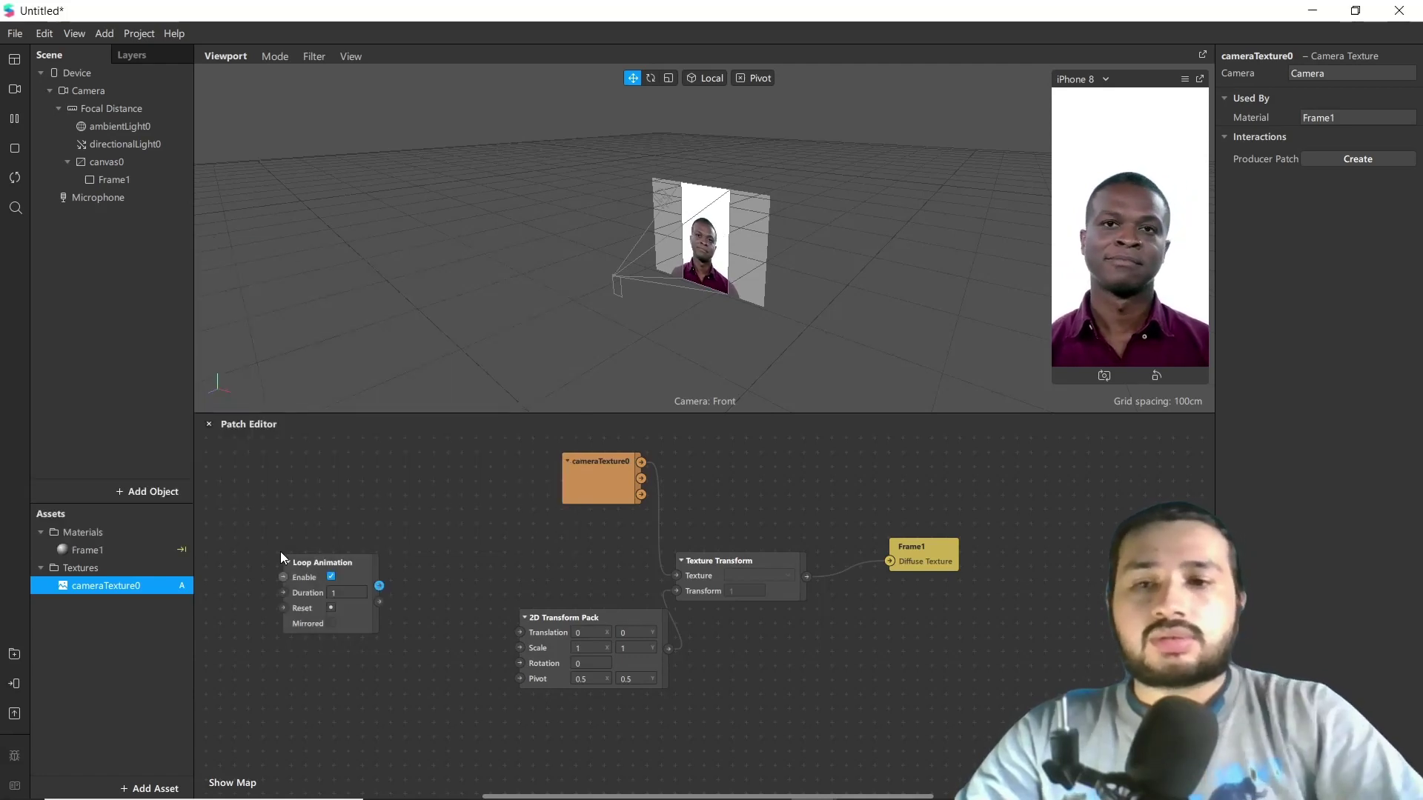
drag(303, 569, 269, 539)
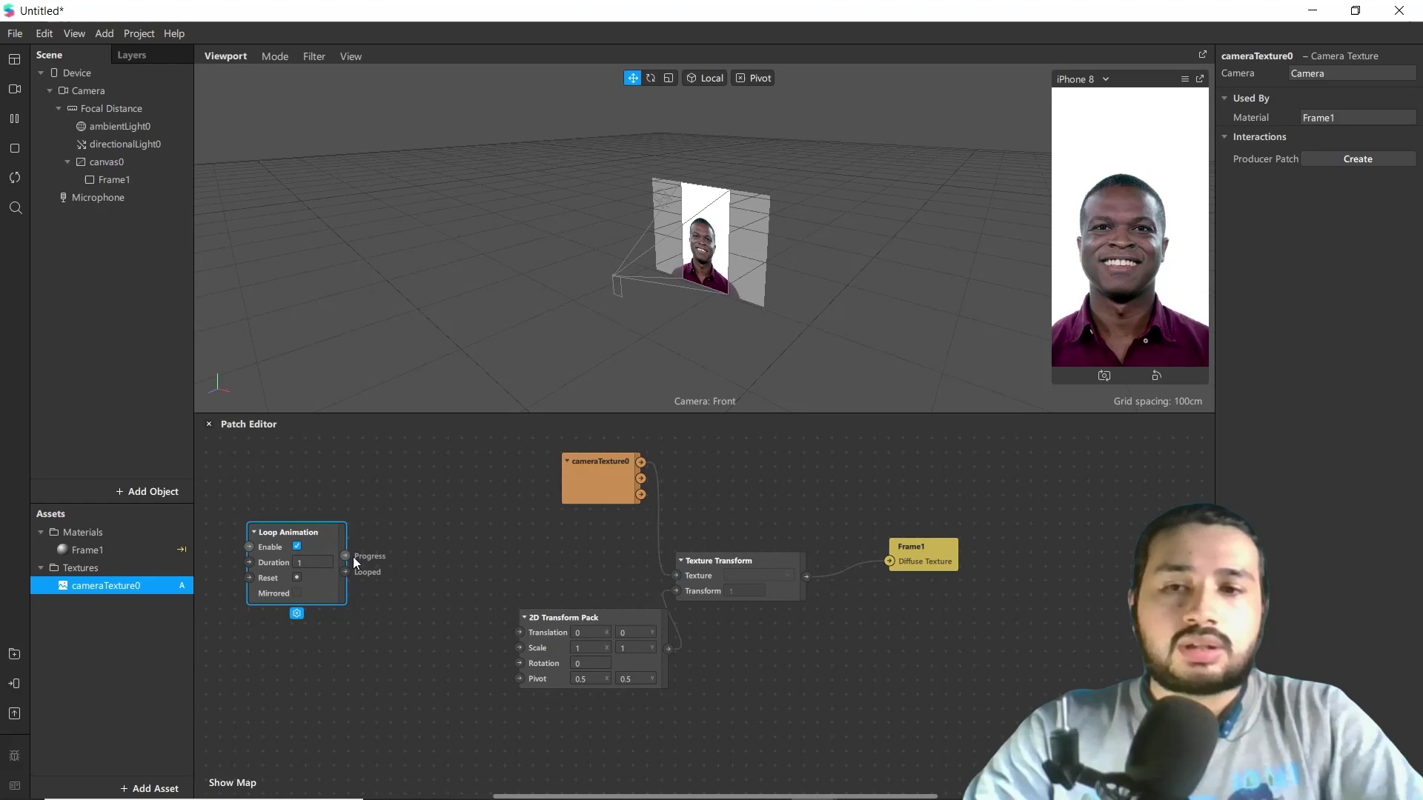
mouse_move(345, 556)
mouse_down()
mouse_move(380, 634)
mouse_move(350, 570)
mouse_up()
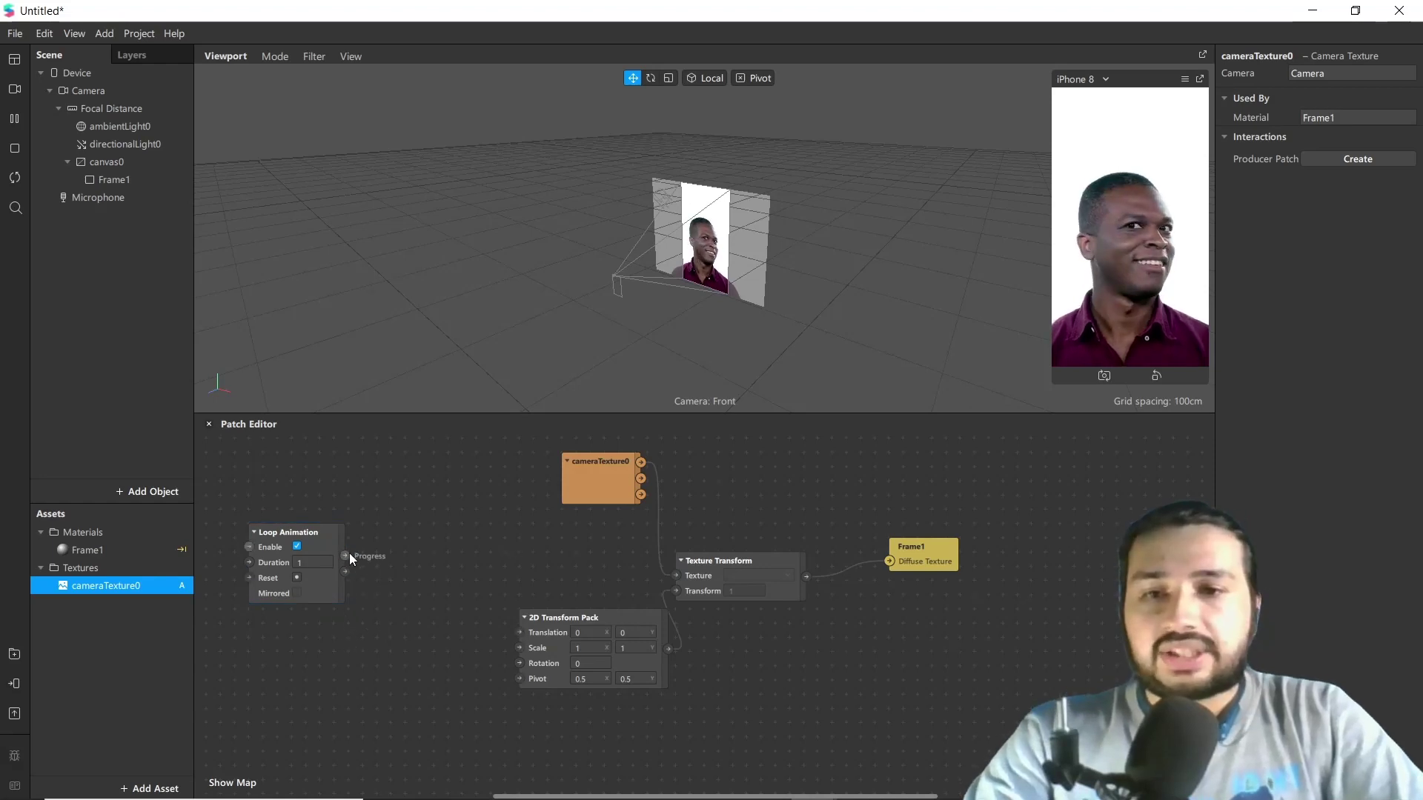
drag(381, 628, 382, 625)
Add an Add patch on the Progress wire, set it to Vector 2, and wire it into Scale.
text(add)
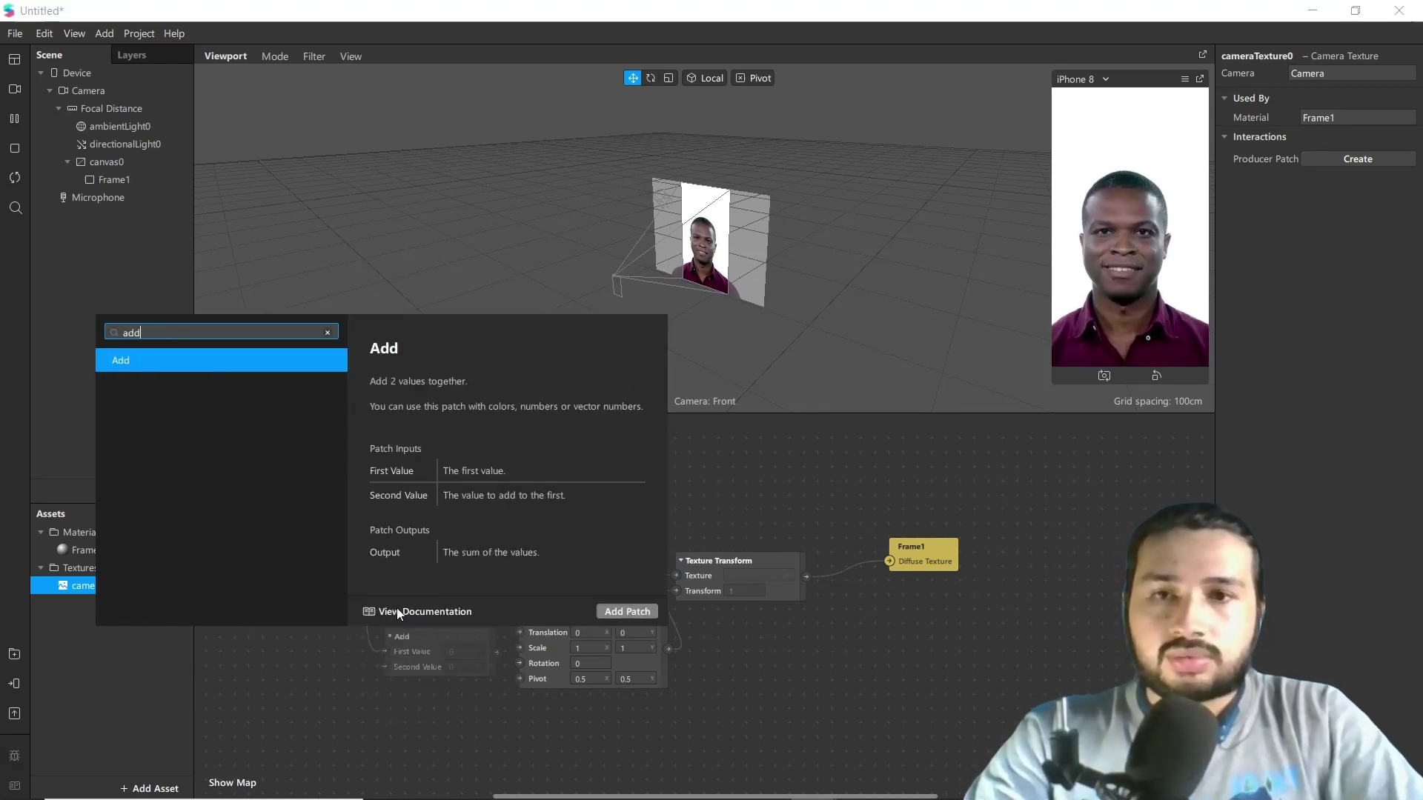
key(Return)
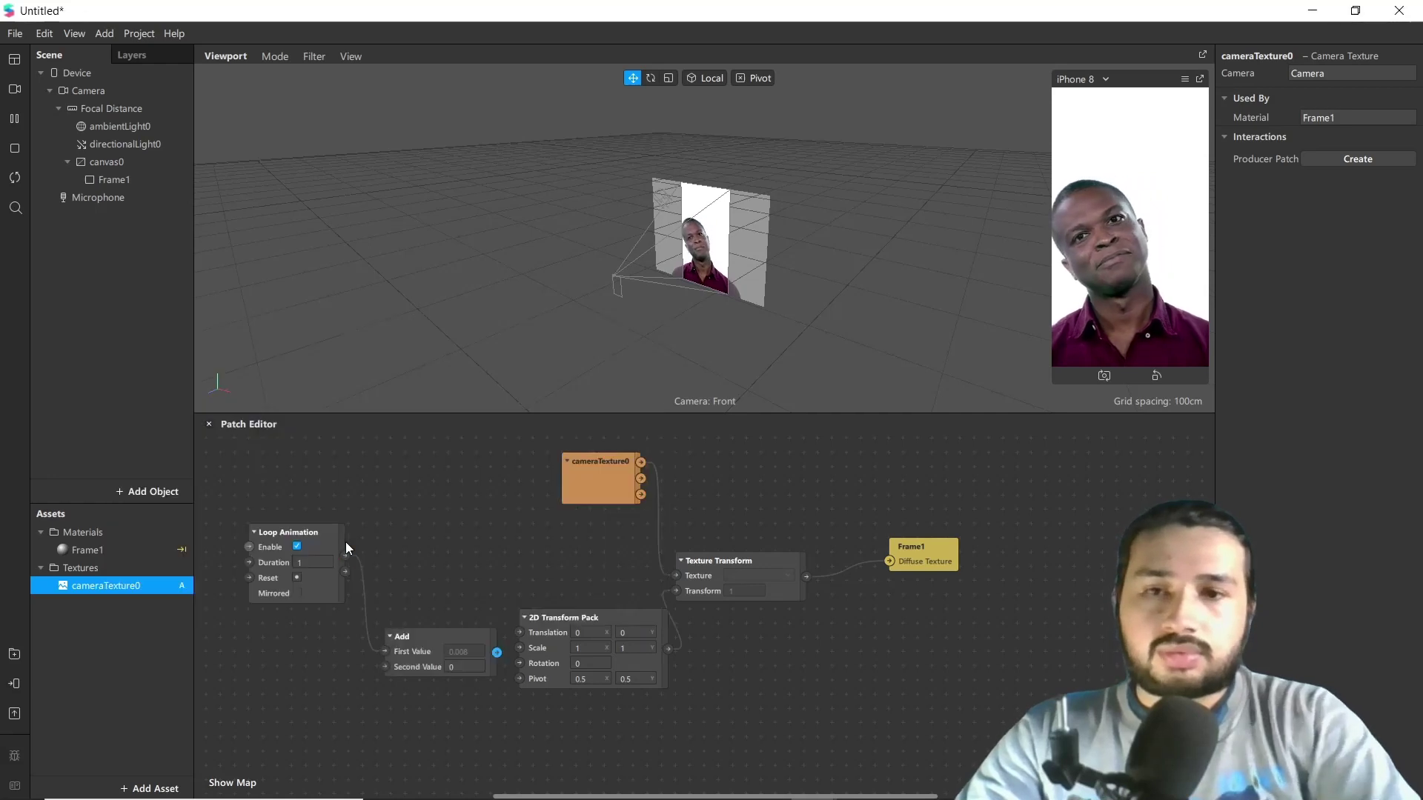
click(412, 631)
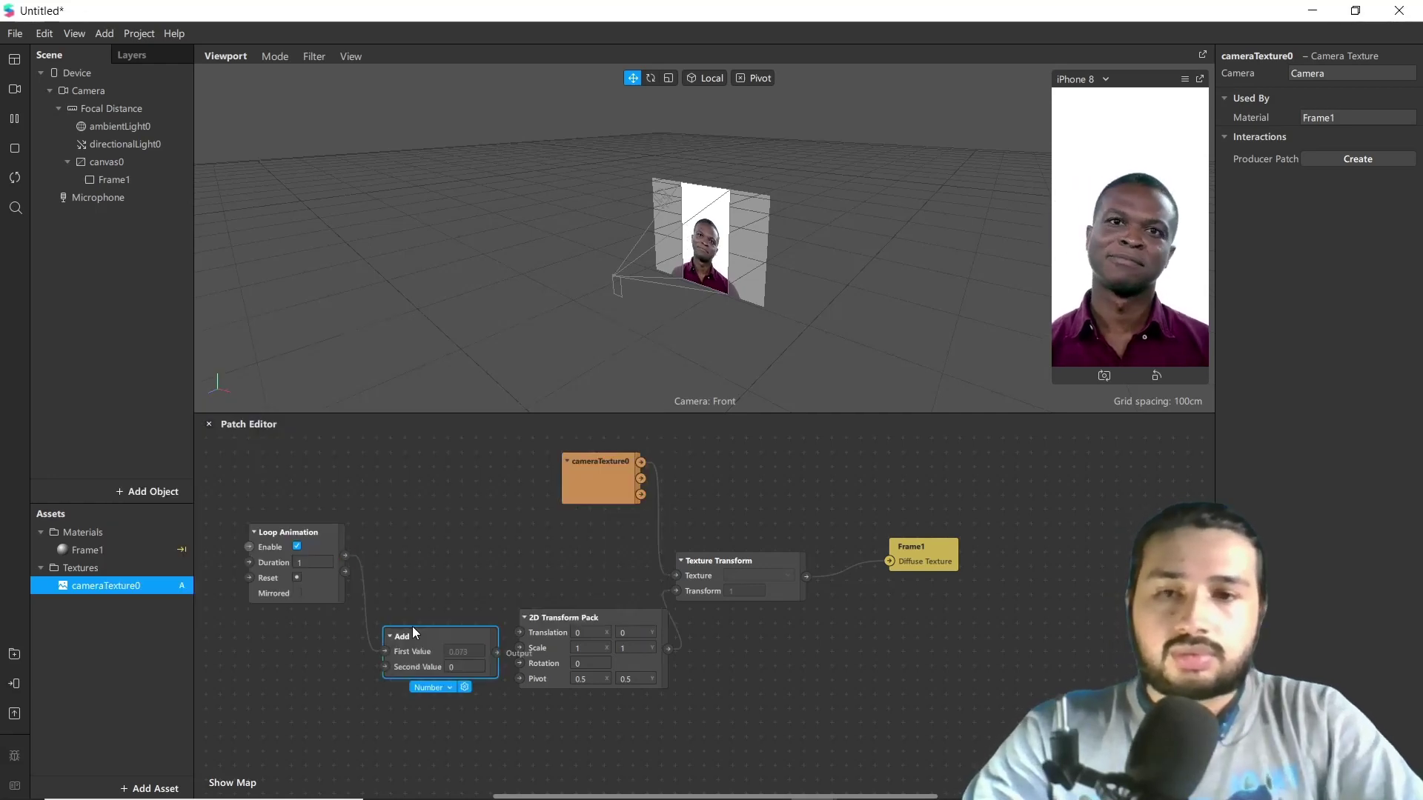
click(428, 686)
click(453, 744)
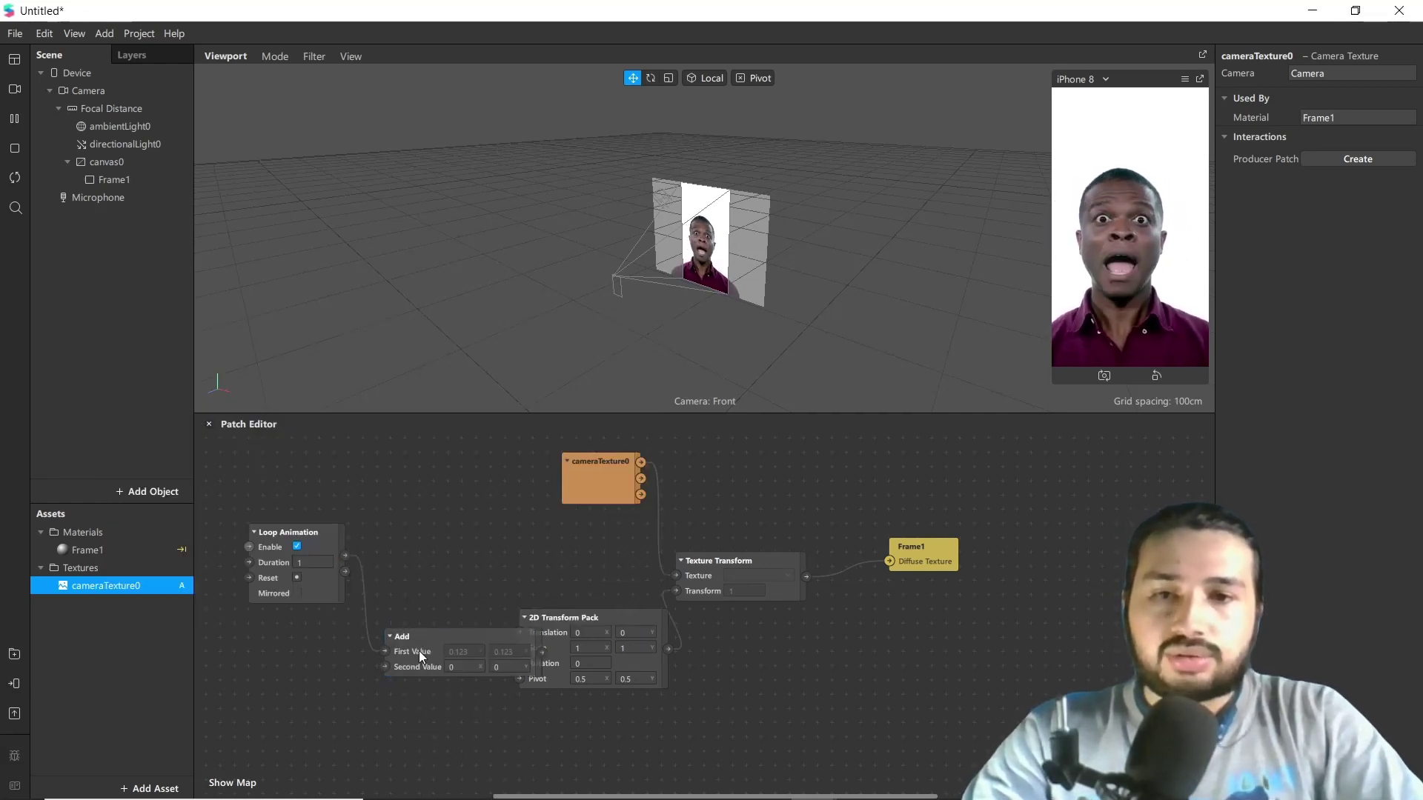
drag(400, 650, 307, 659)
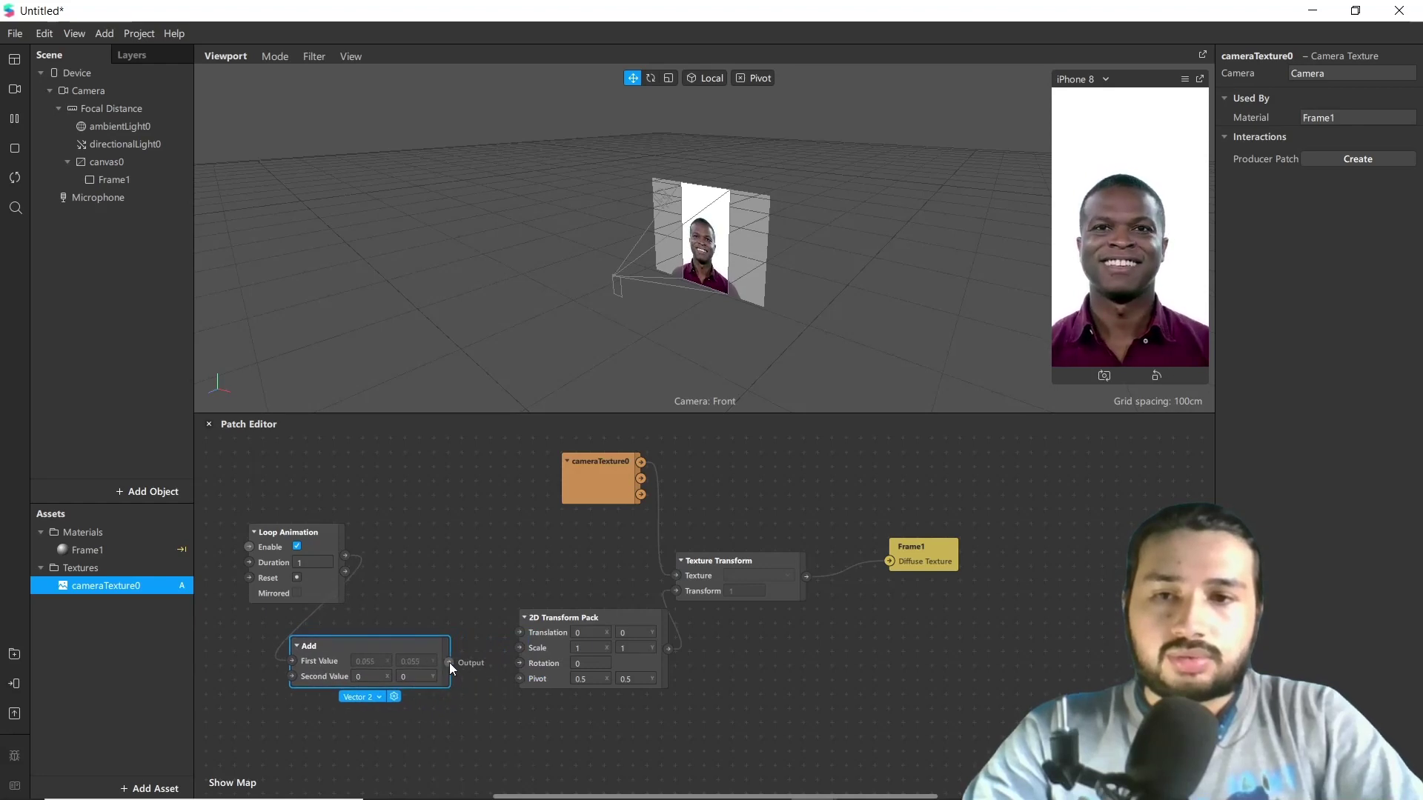
drag(449, 663, 519, 647)
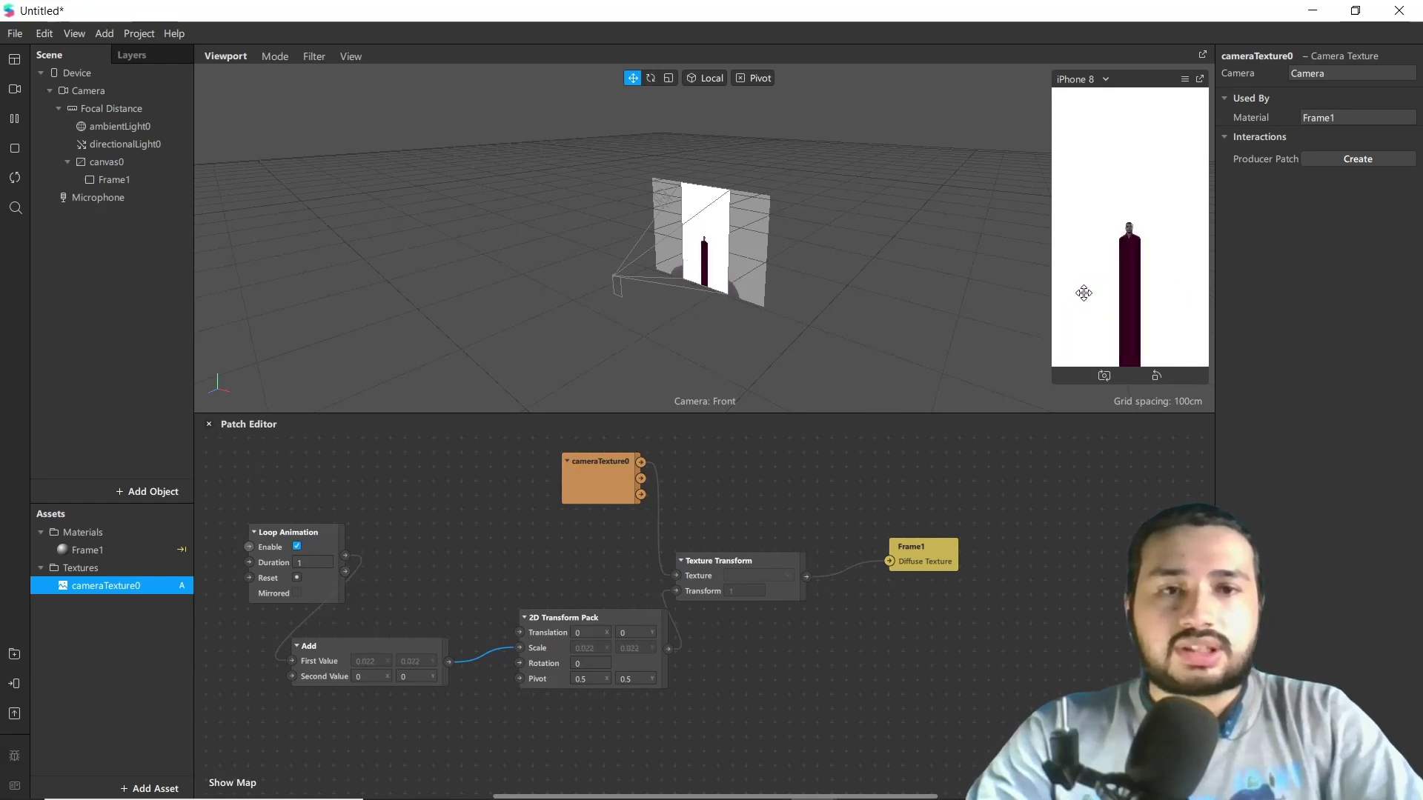
Set the Loop Animation Duration to 4 and turn on Mirrored.
double_click(317, 562)
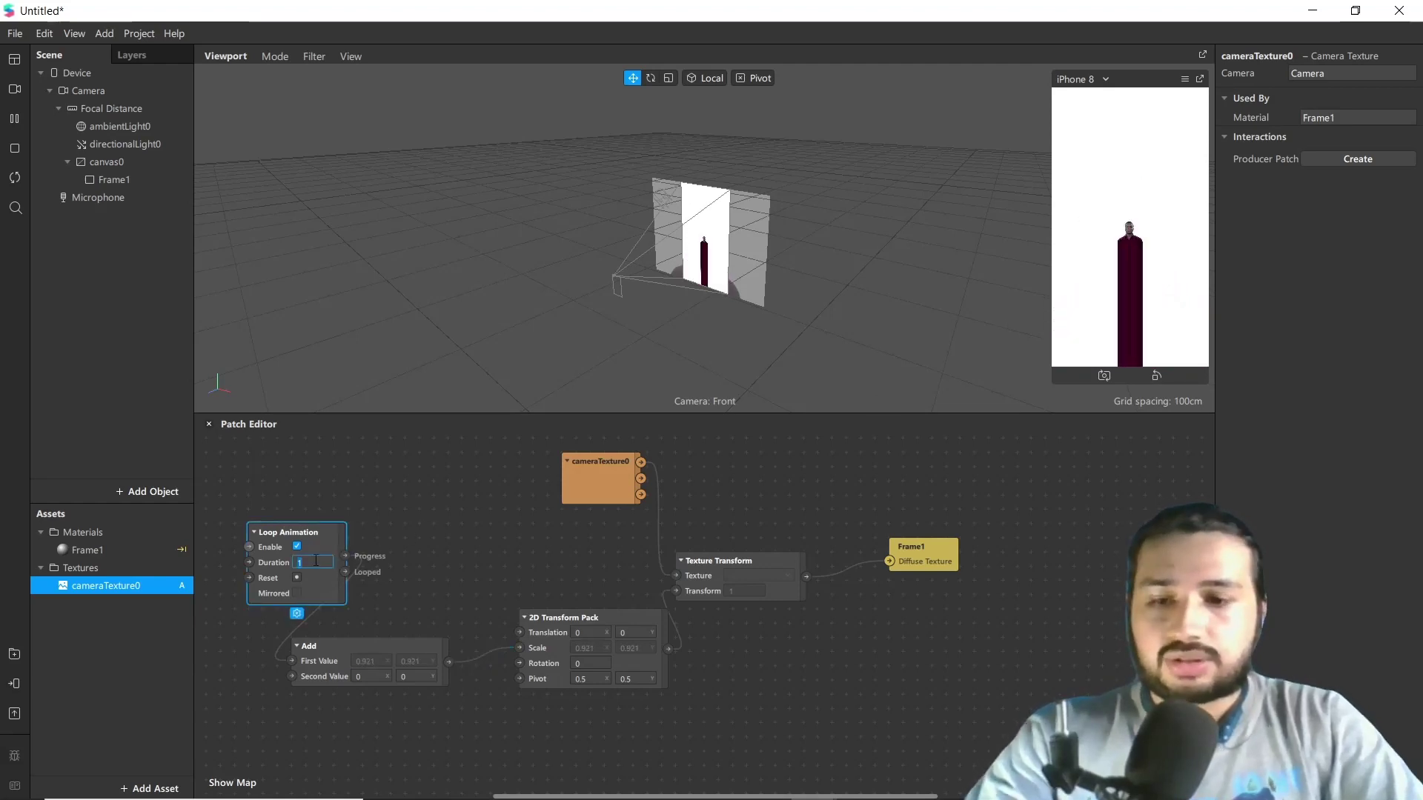
text(4)
key(Return)
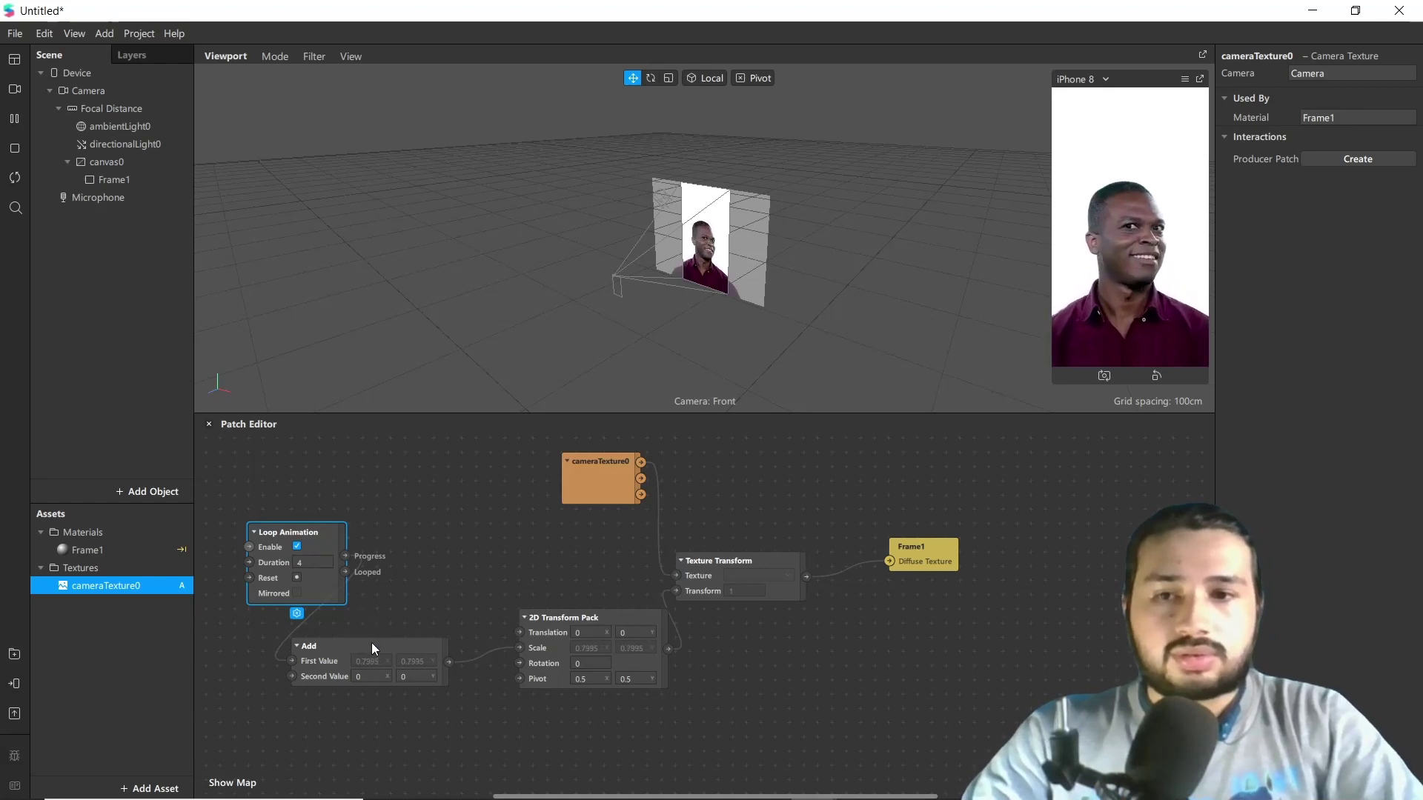
click(298, 593)
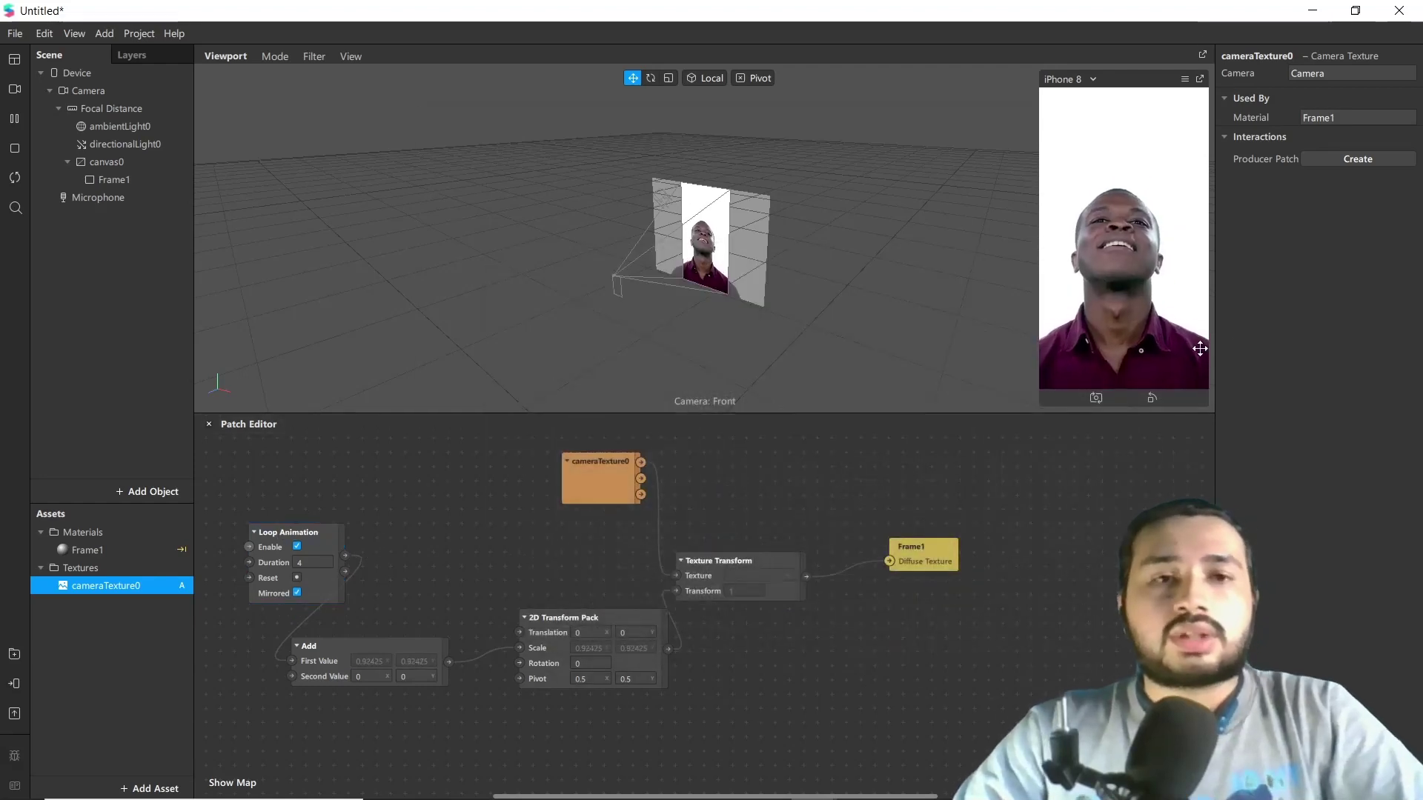
Set both X and Y of the Add patch's Second Value to 1.
click(379, 616)
click(375, 676)
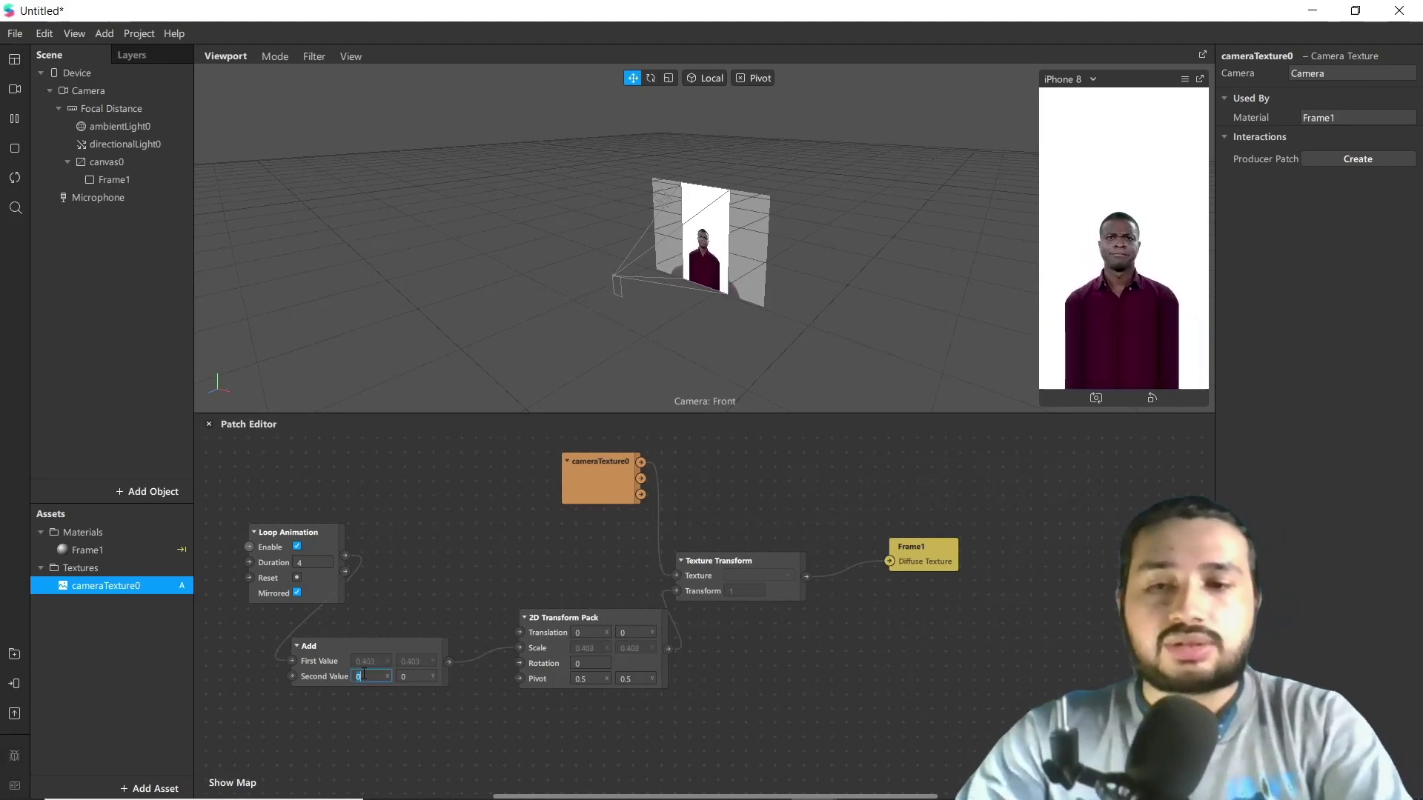
click(404, 677)
text(1)
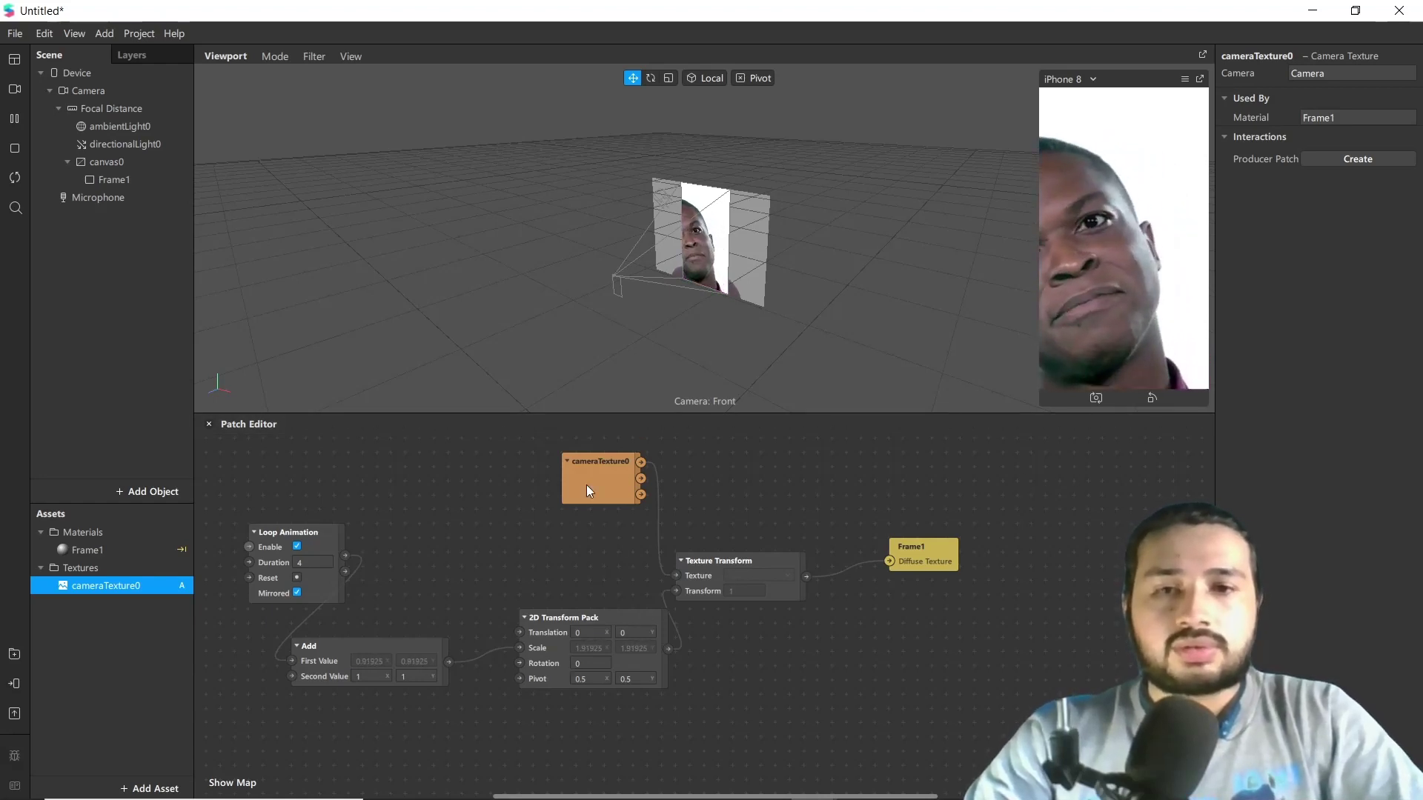
Tidy cameraTexture0, Add, Loop Animation, Texture Transform, 2D Transform Pack and Frame1, then select all patches.
drag(585, 484, 528, 484)
drag(549, 623, 550, 594)
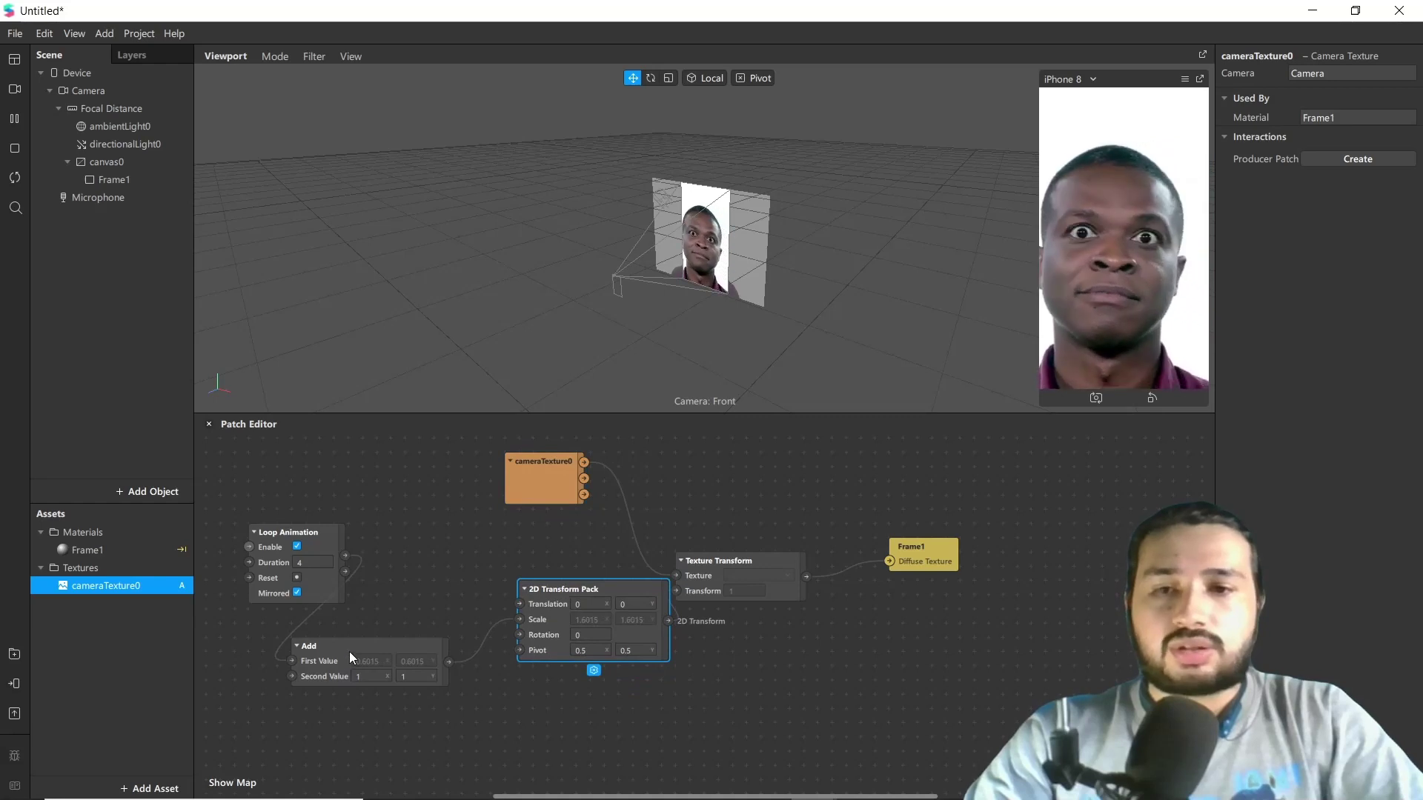
drag(349, 652, 405, 609)
drag(293, 528, 293, 484)
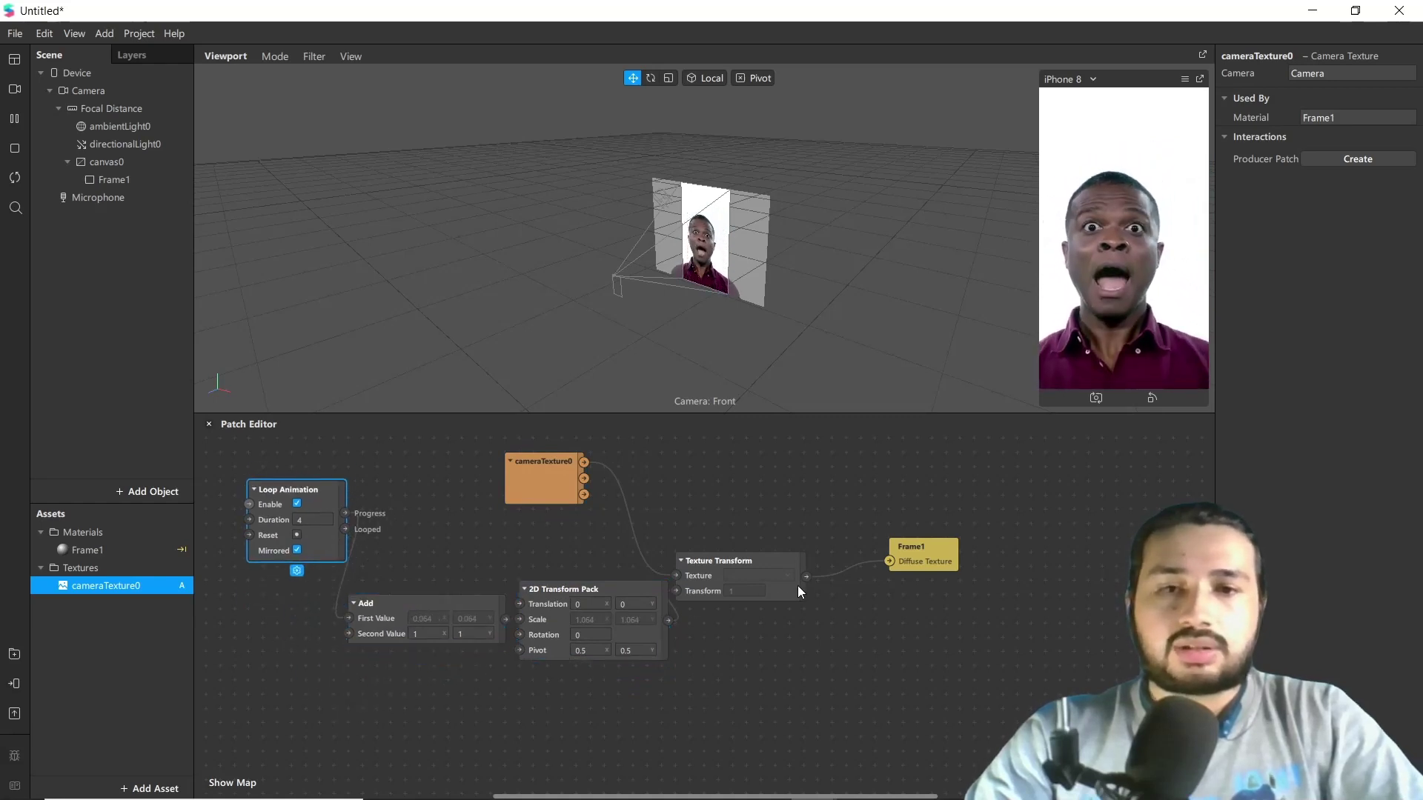
drag(750, 561, 790, 482)
drag(629, 588, 641, 542)
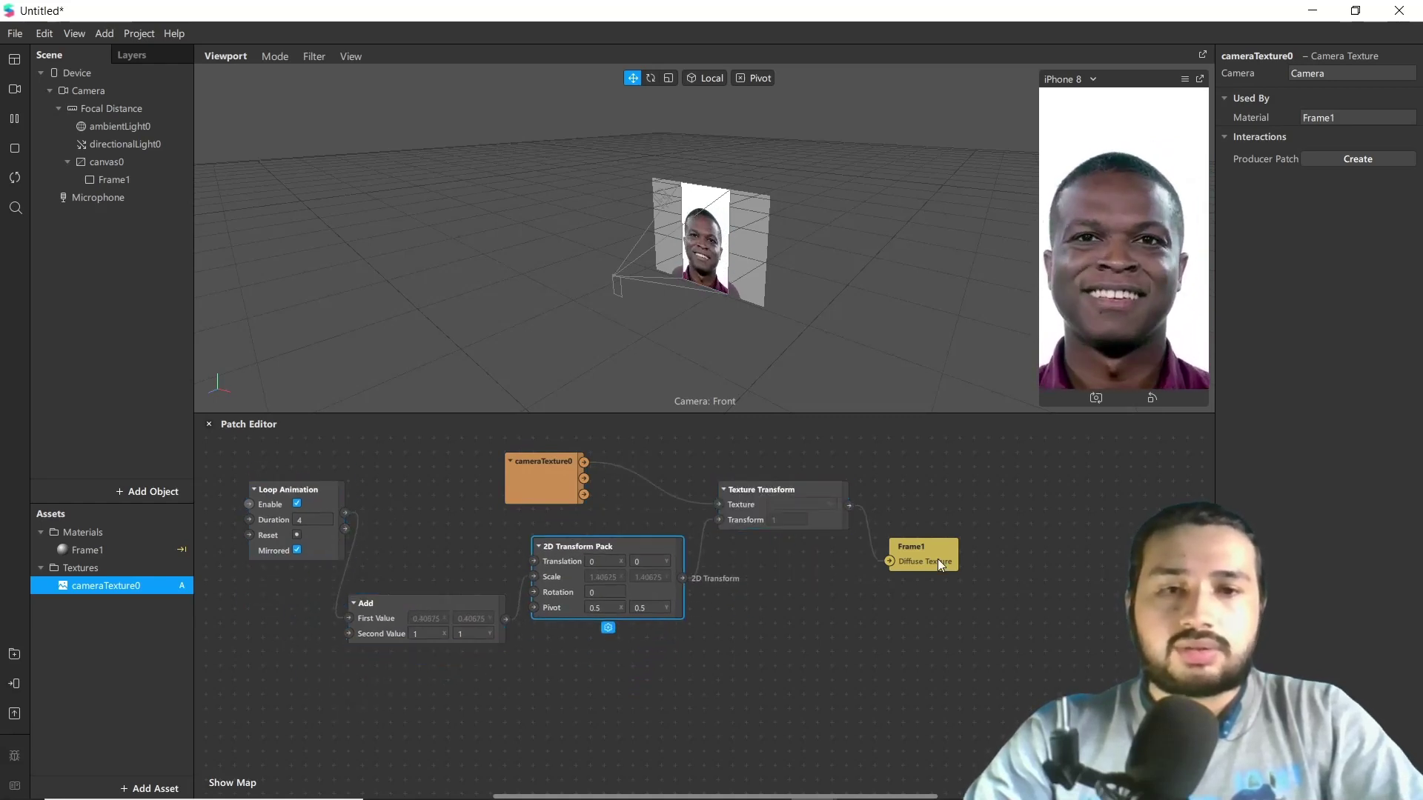
drag(934, 542, 977, 500)
scroll(393, 606, up, 3)
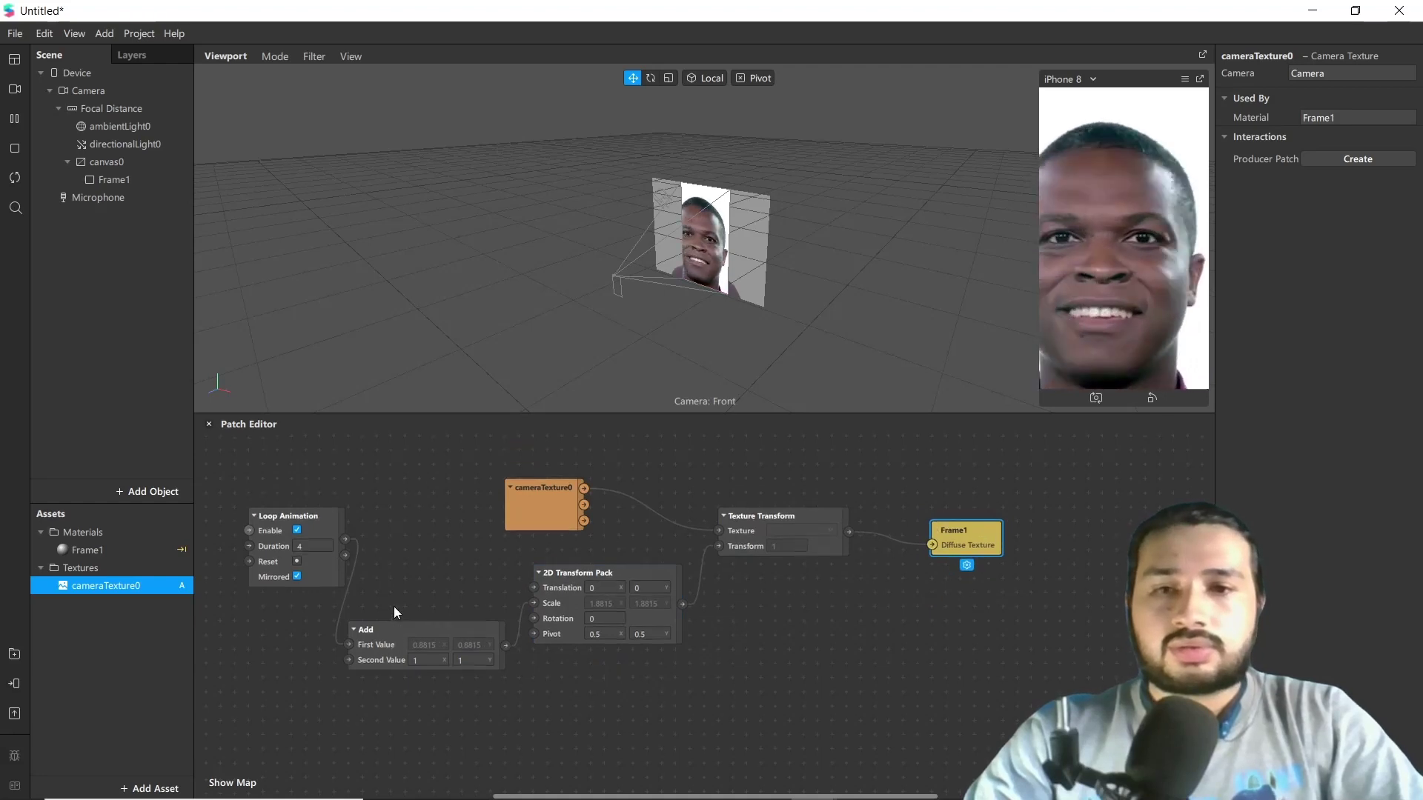
drag(221, 461, 1128, 718)
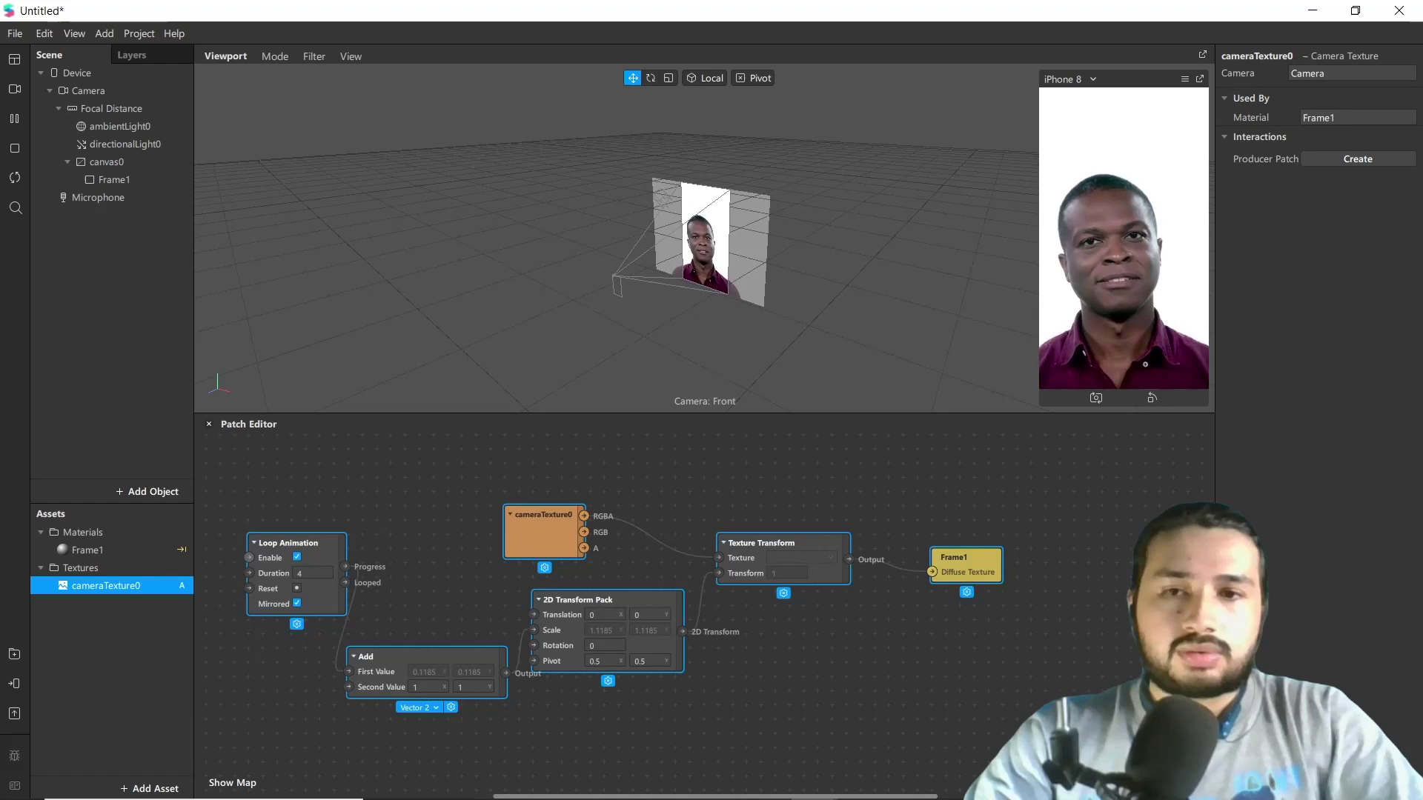
Wrap the selected patches in a comment box titled 'zoomEffect' and enlarge it upward.
right_click(318, 553)
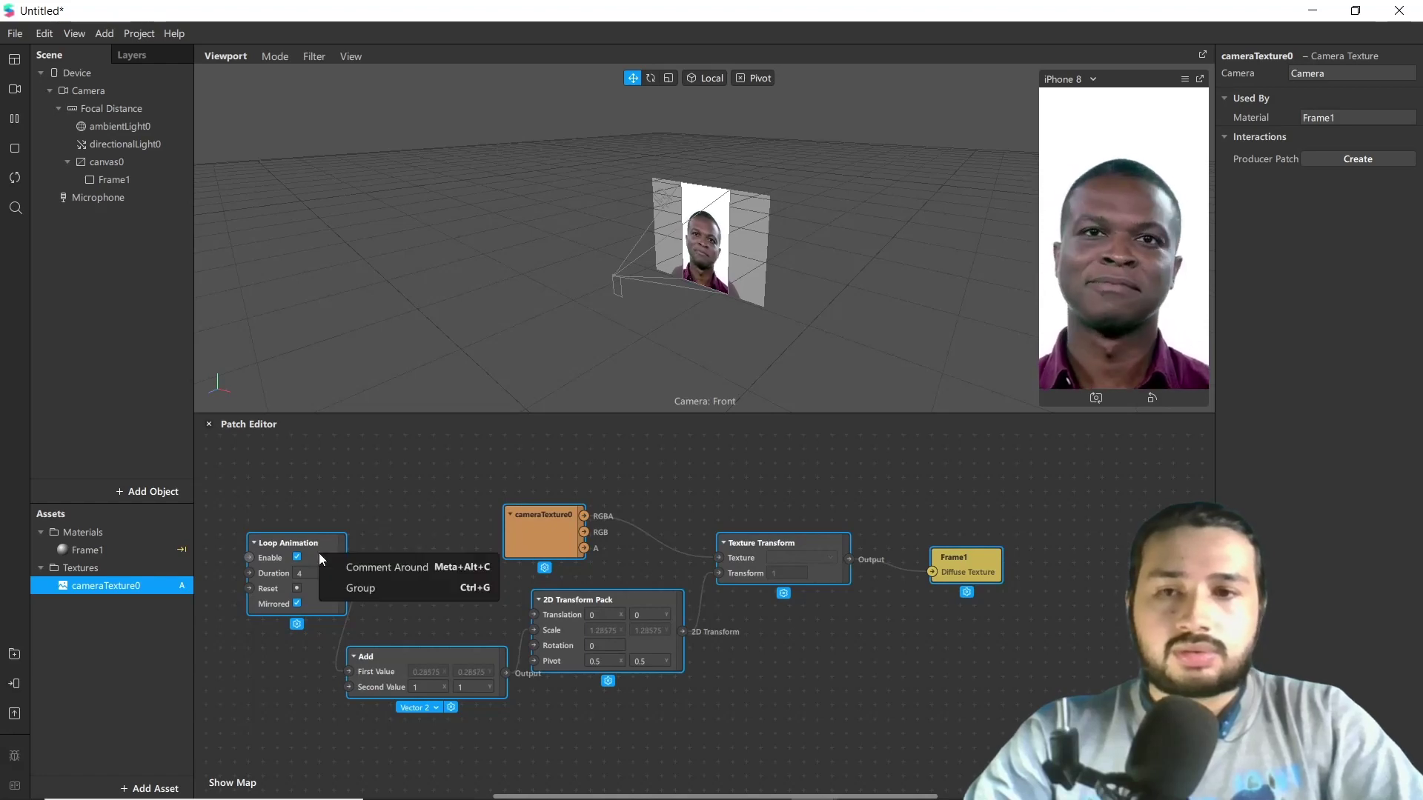
click(363, 569)
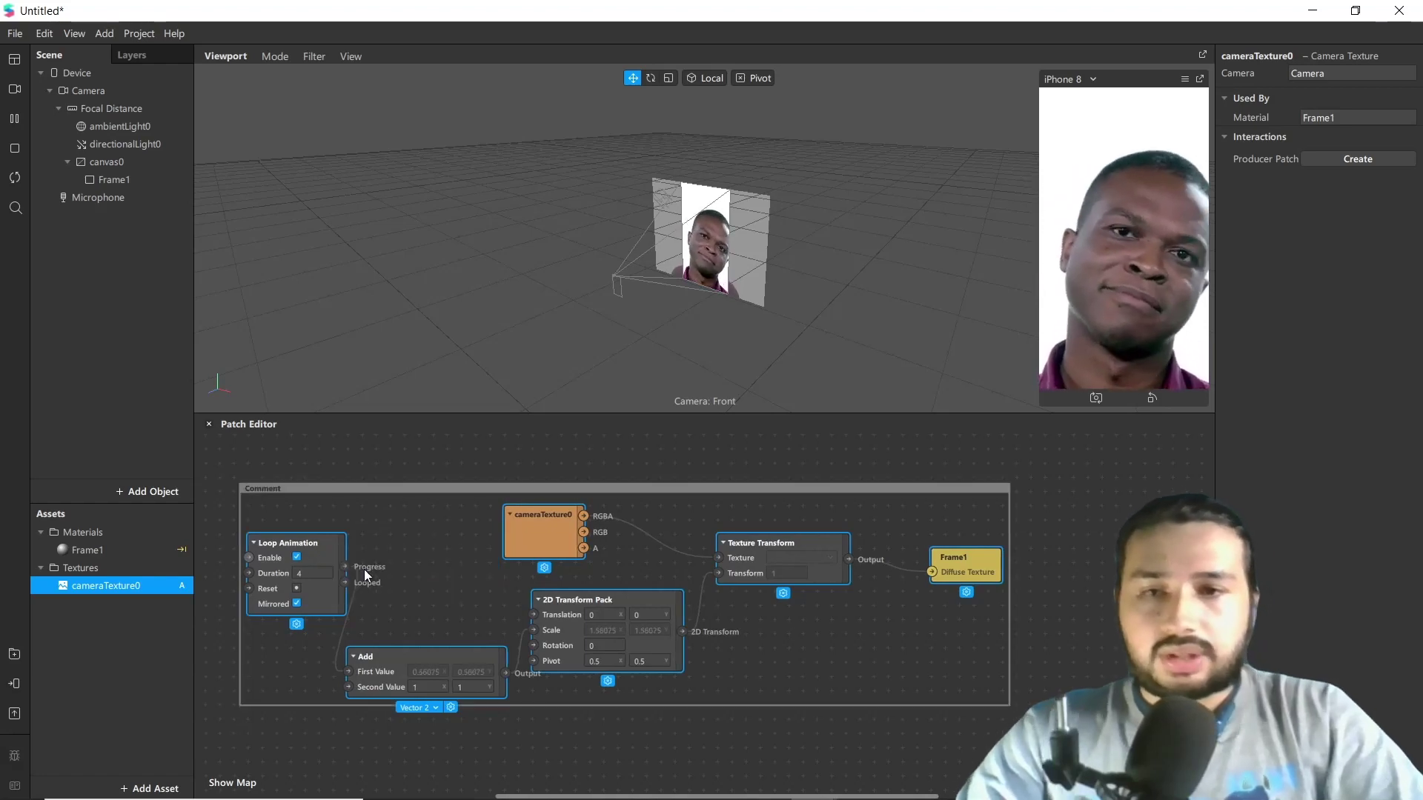
double_click(260, 488)
text(zoomEf)
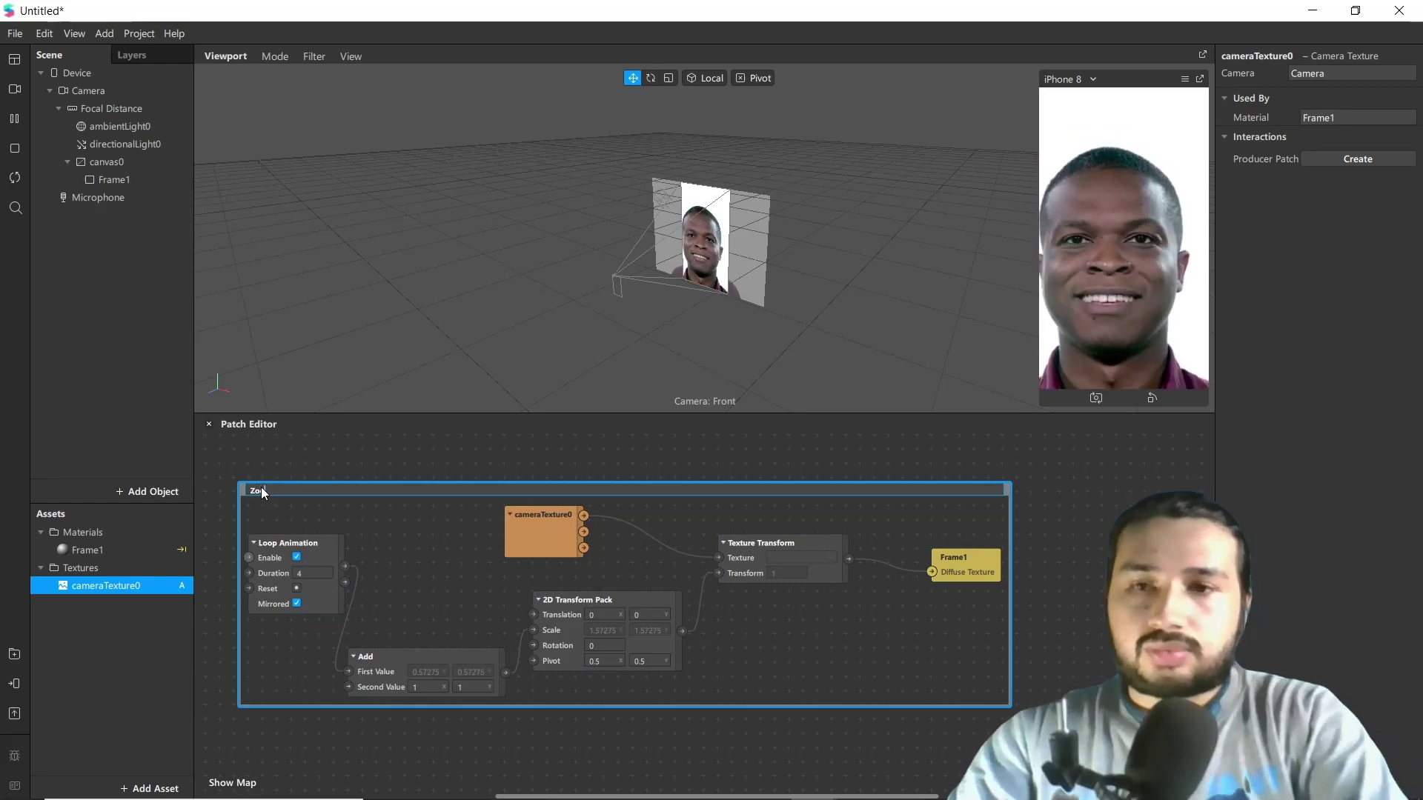
text(fect)
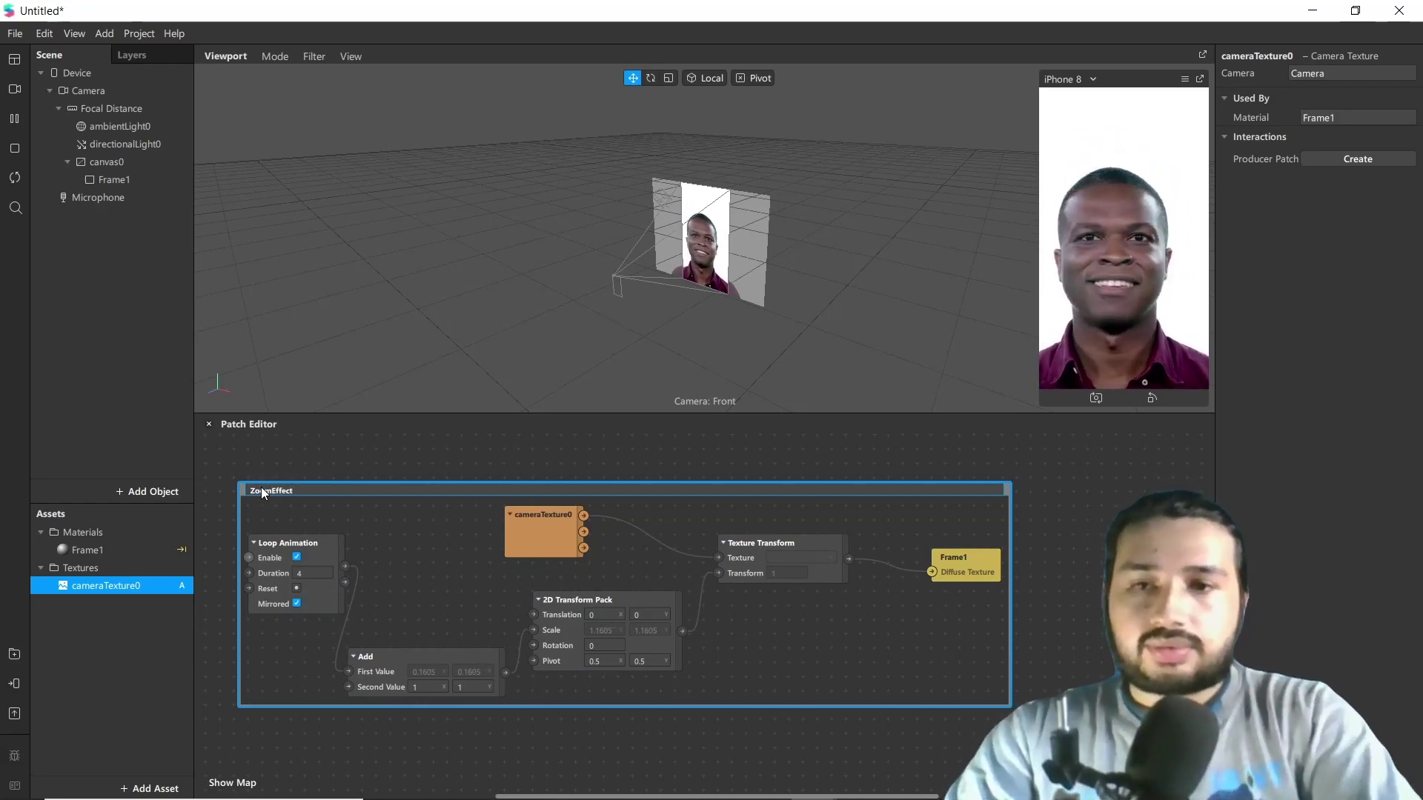
key(Return)
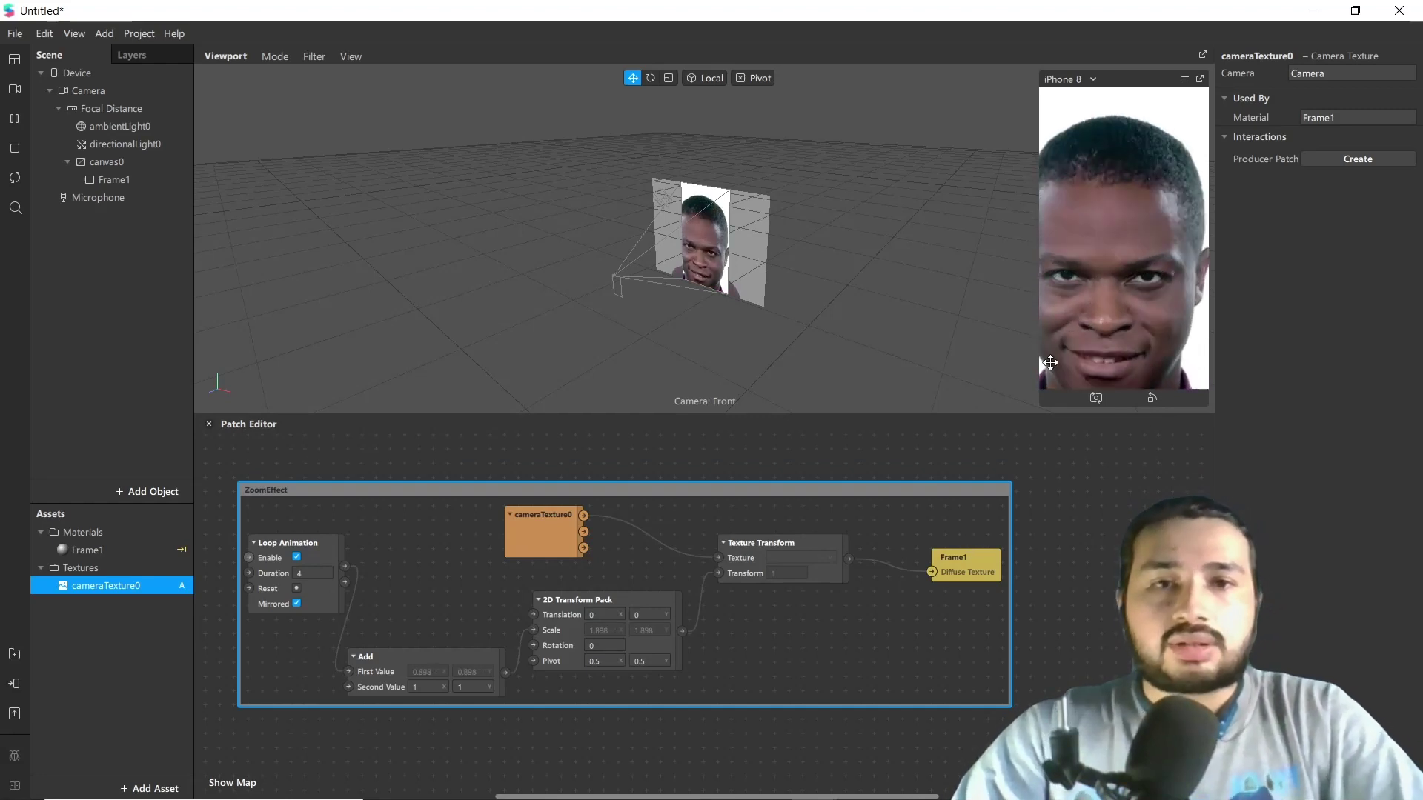
drag(766, 482, 811, 459)
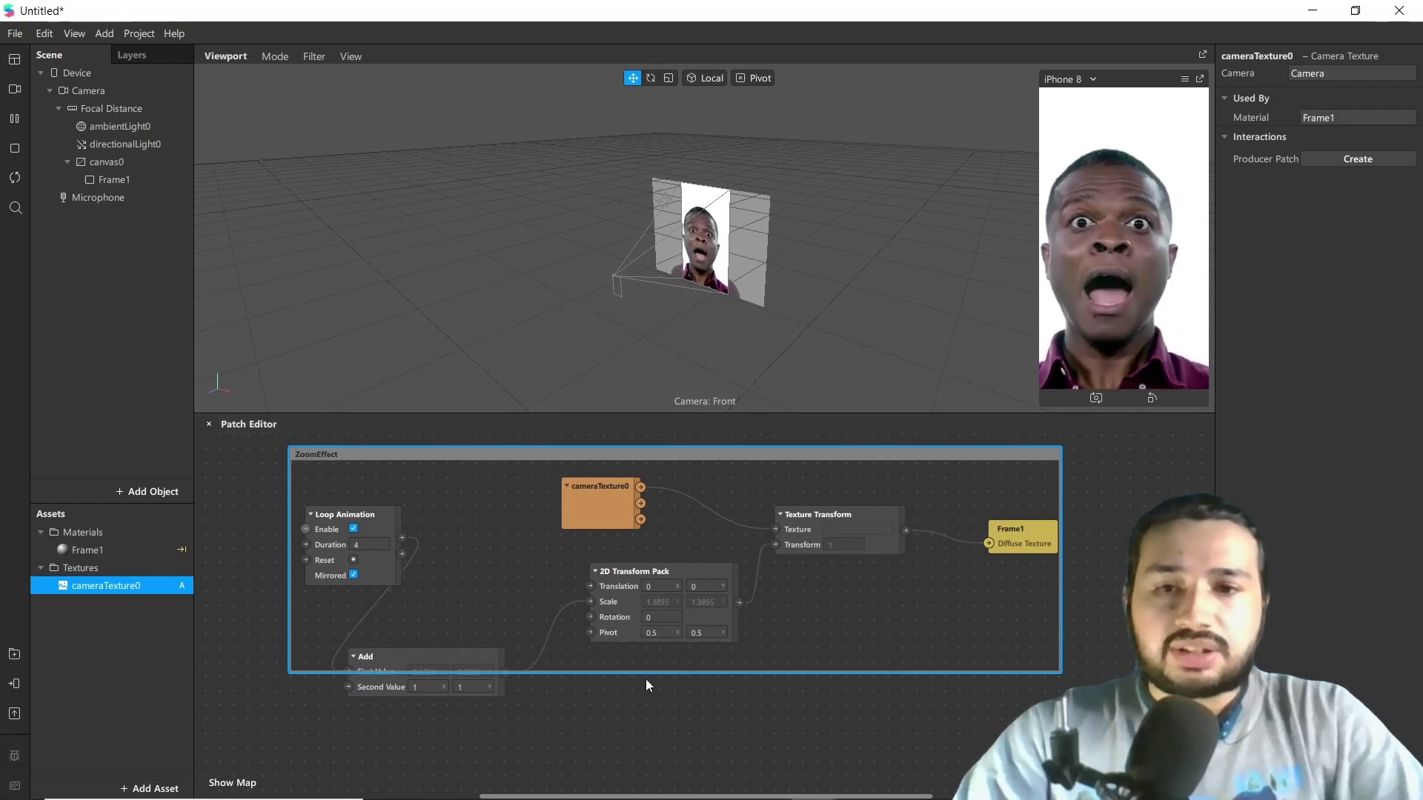
Drag the Add patch up inside the ZoomEffect comment box.
drag(478, 658, 487, 597)
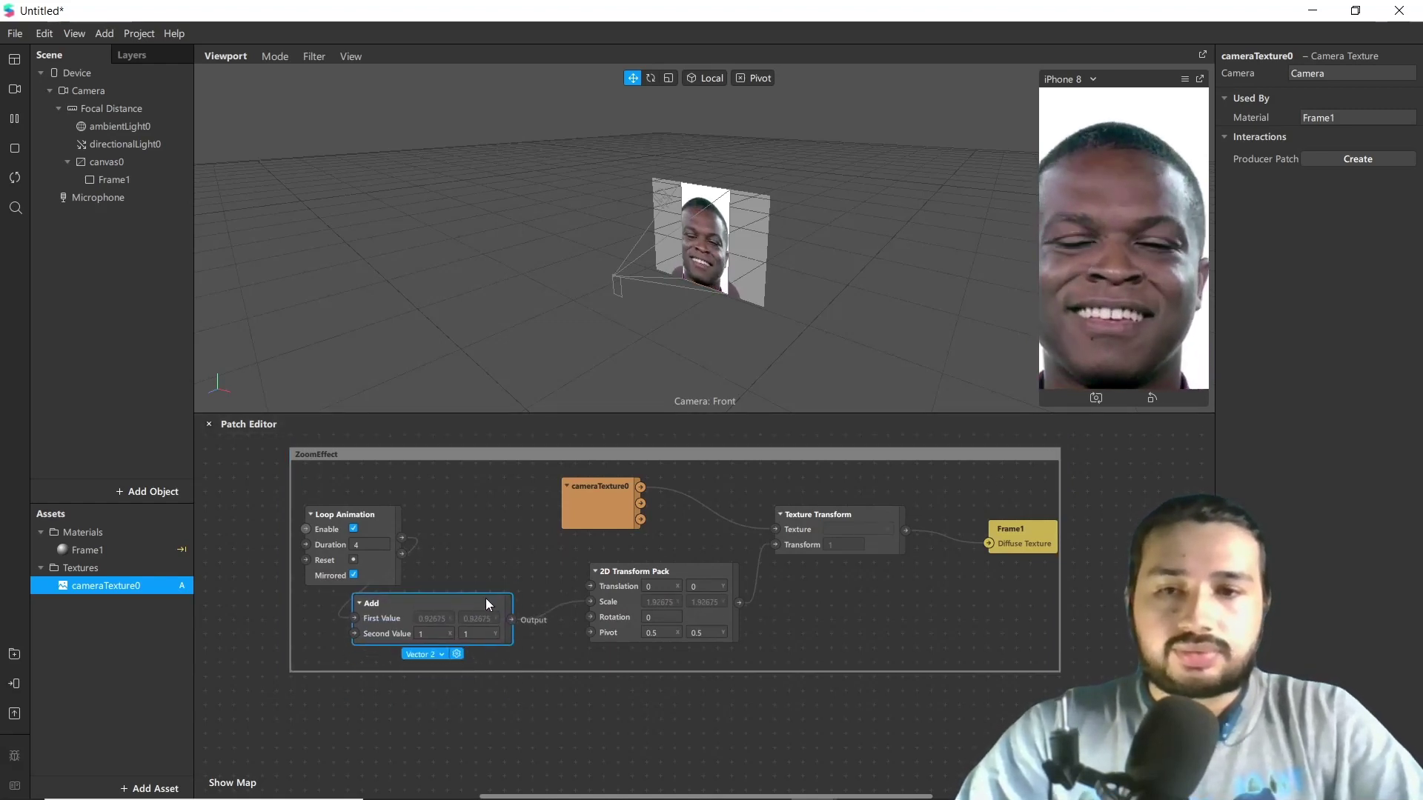
scroll(629, 657, down, 1)
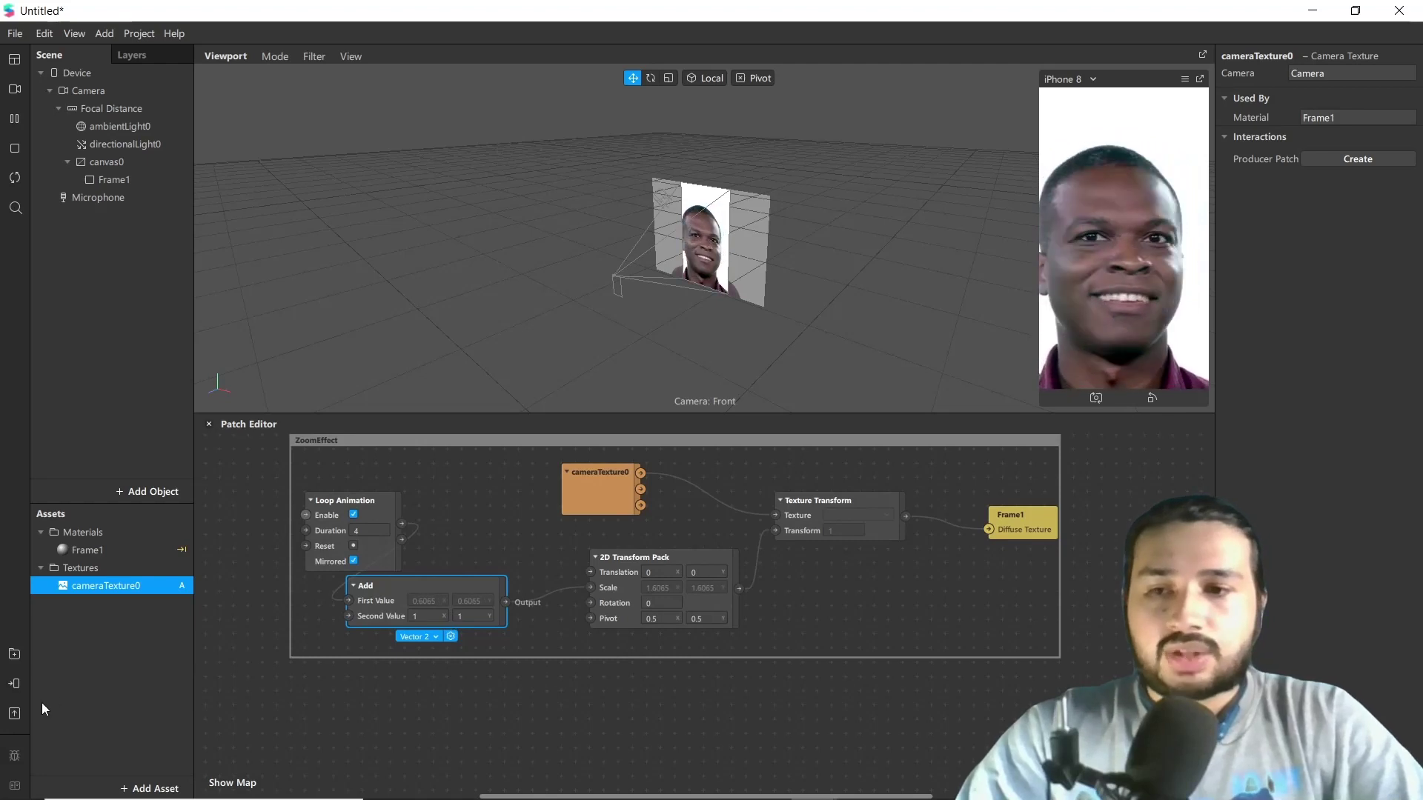
Search the AR Library for 'lut', import FastColorLUT into the Untitled project, and drop it in the graph.
click(14, 653)
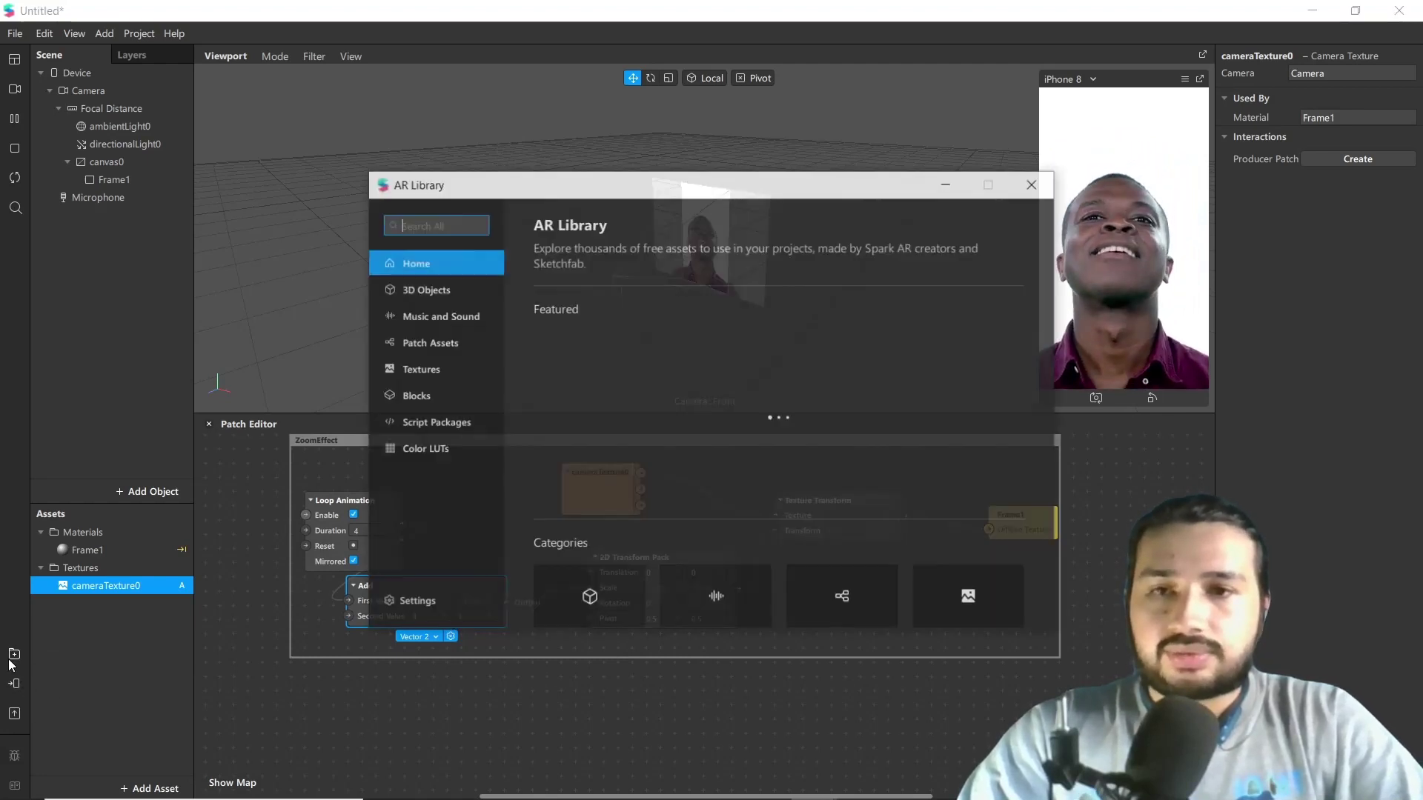
text(lut)
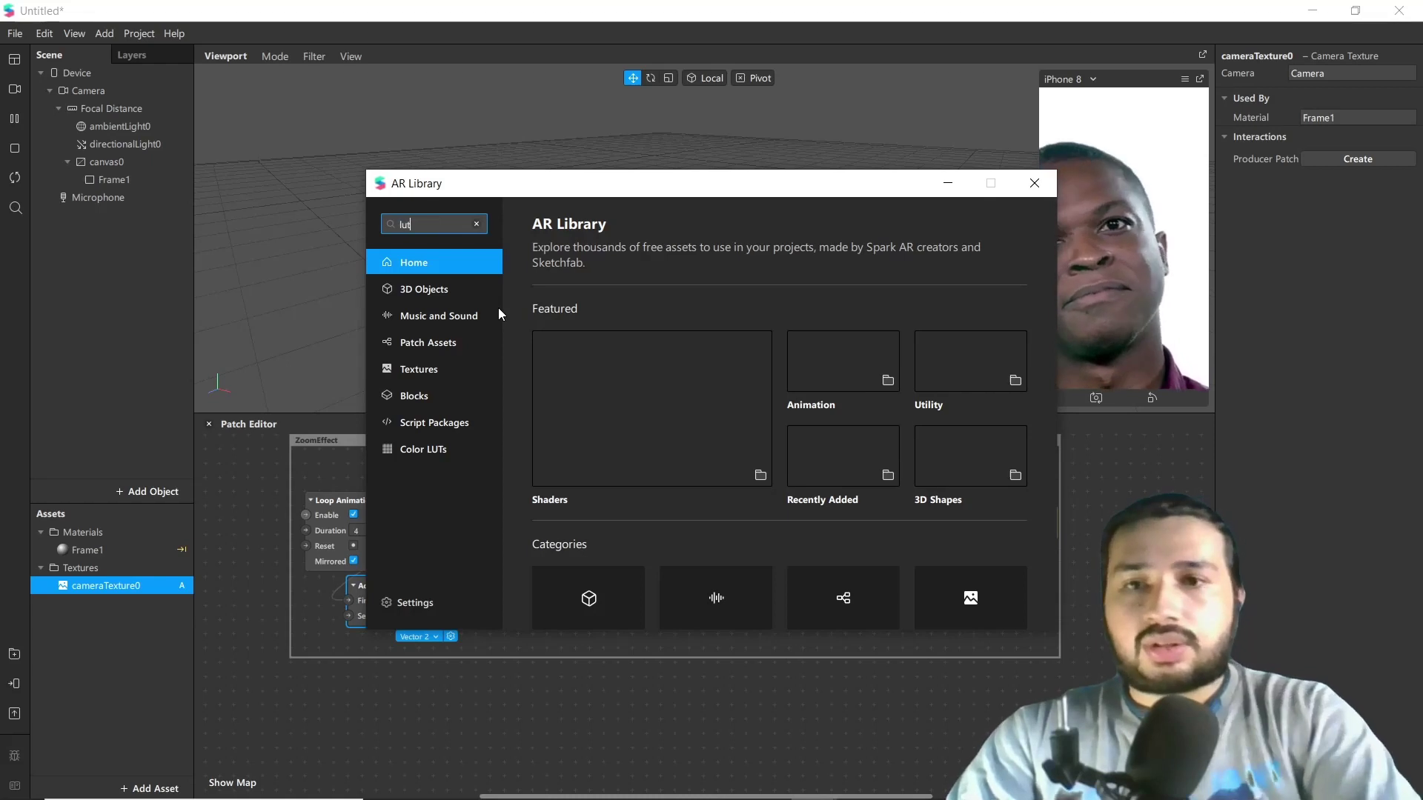
key(Return)
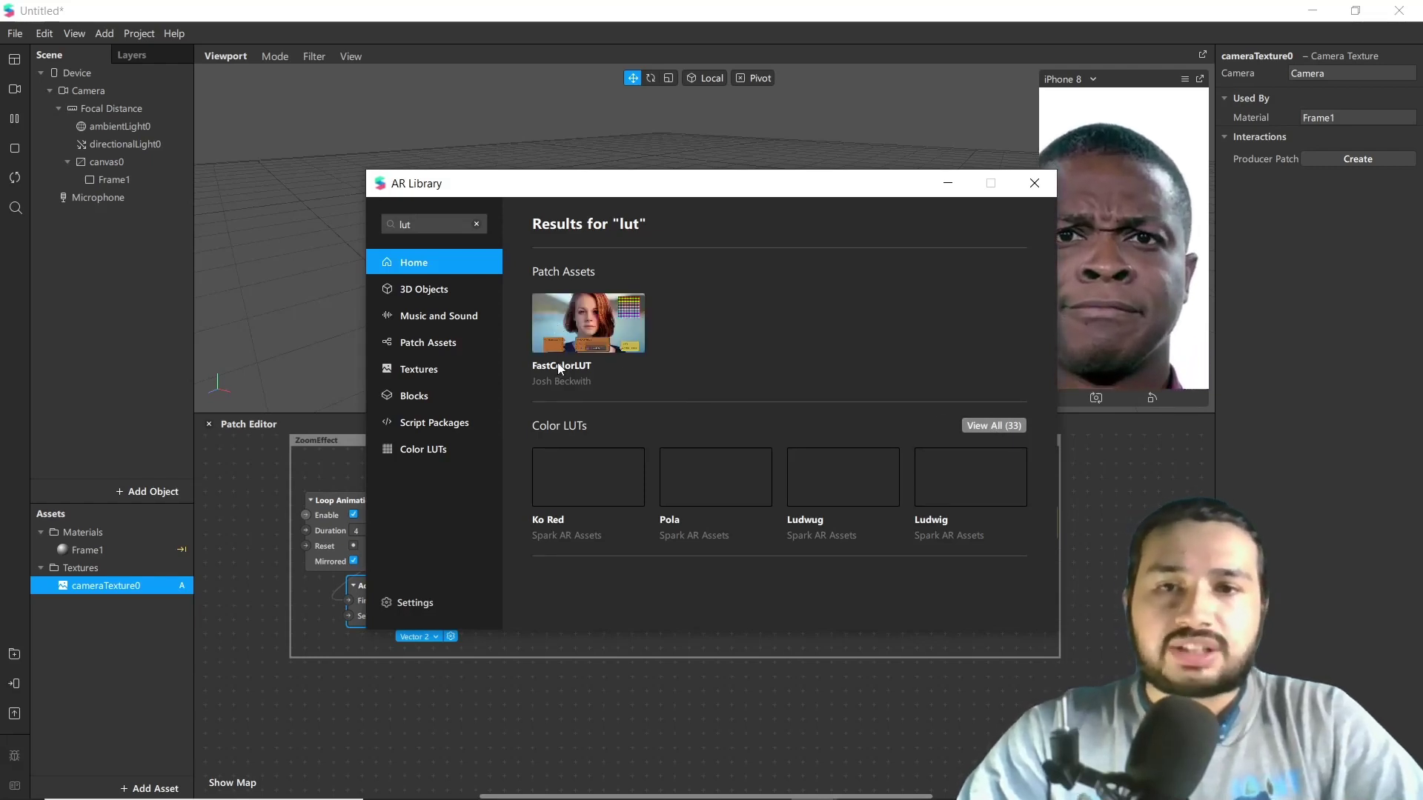
click(586, 336)
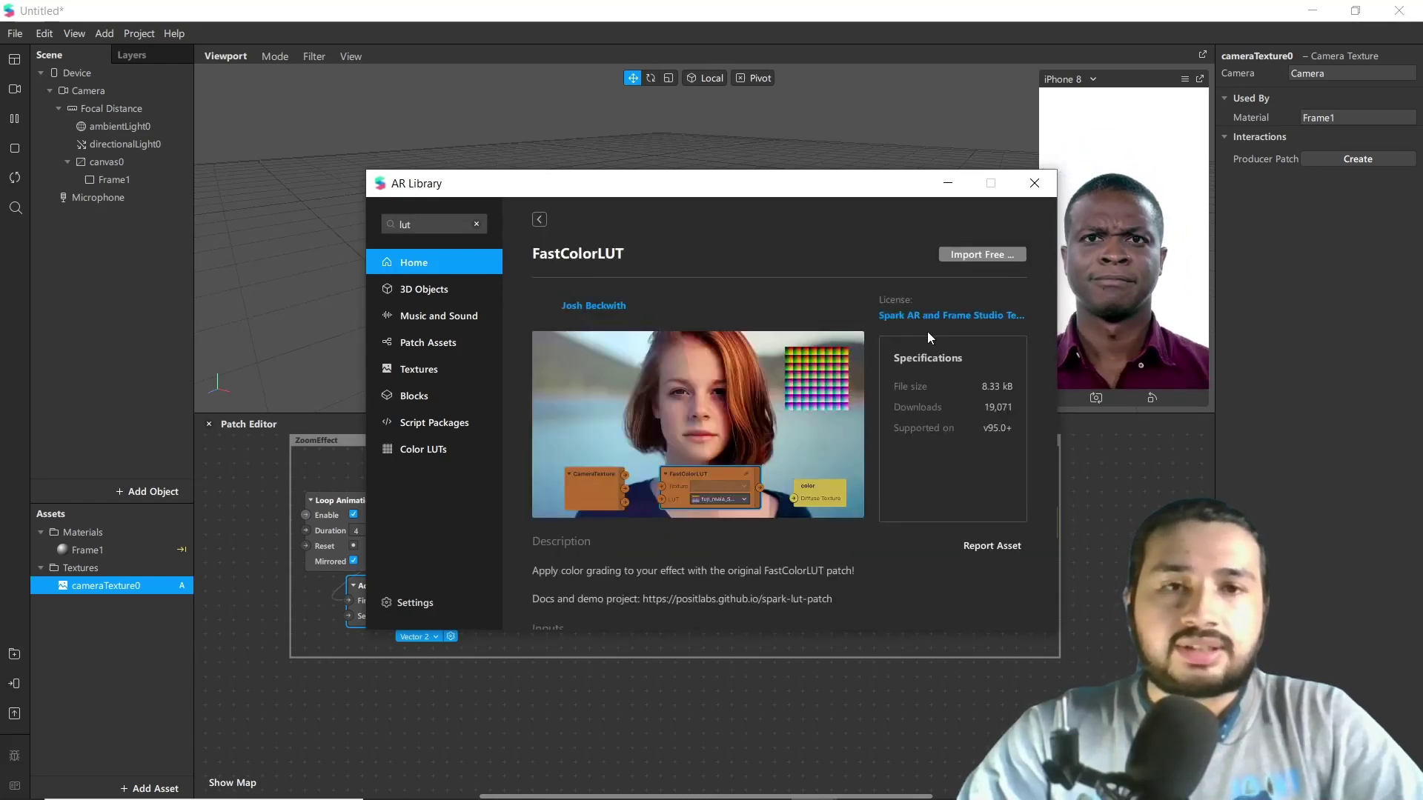
click(972, 256)
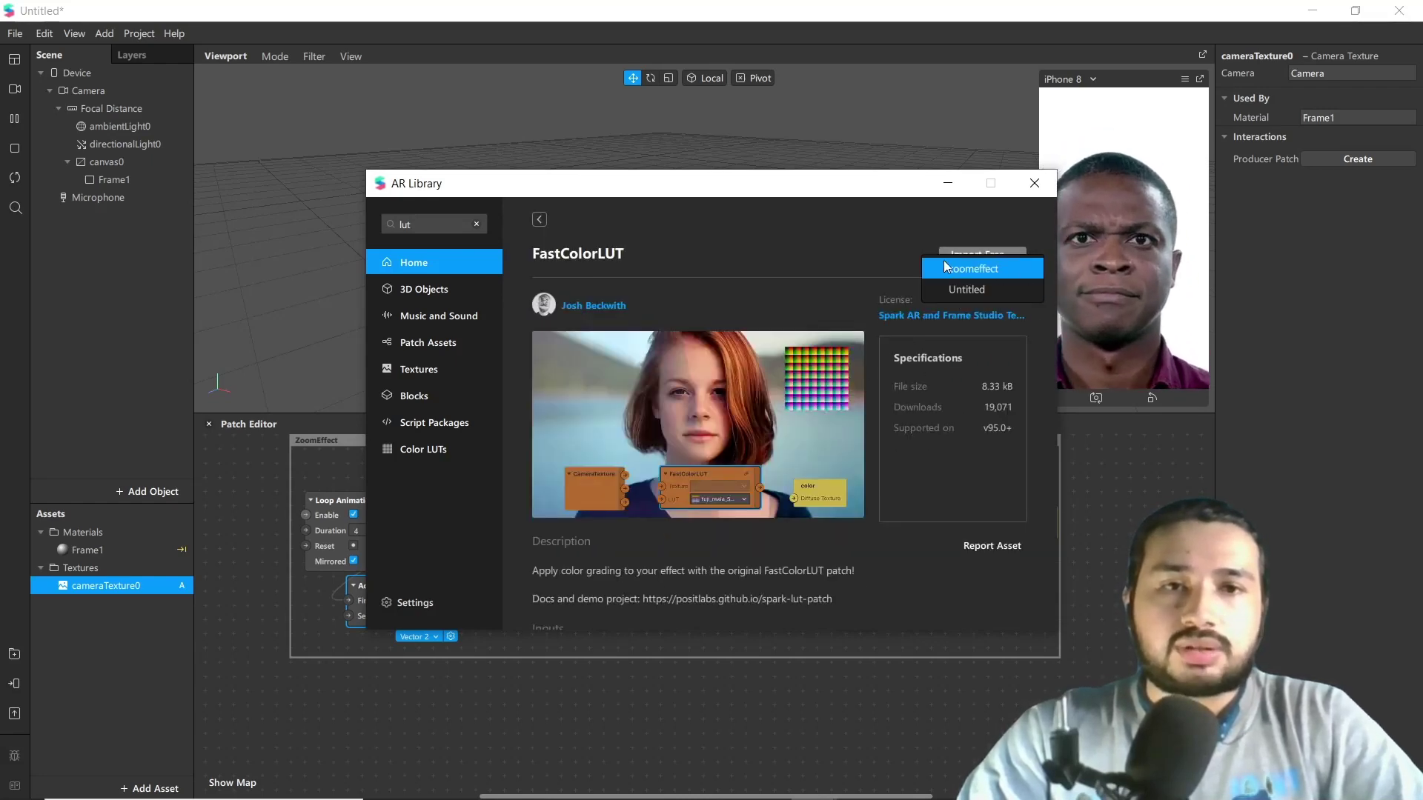
click(954, 288)
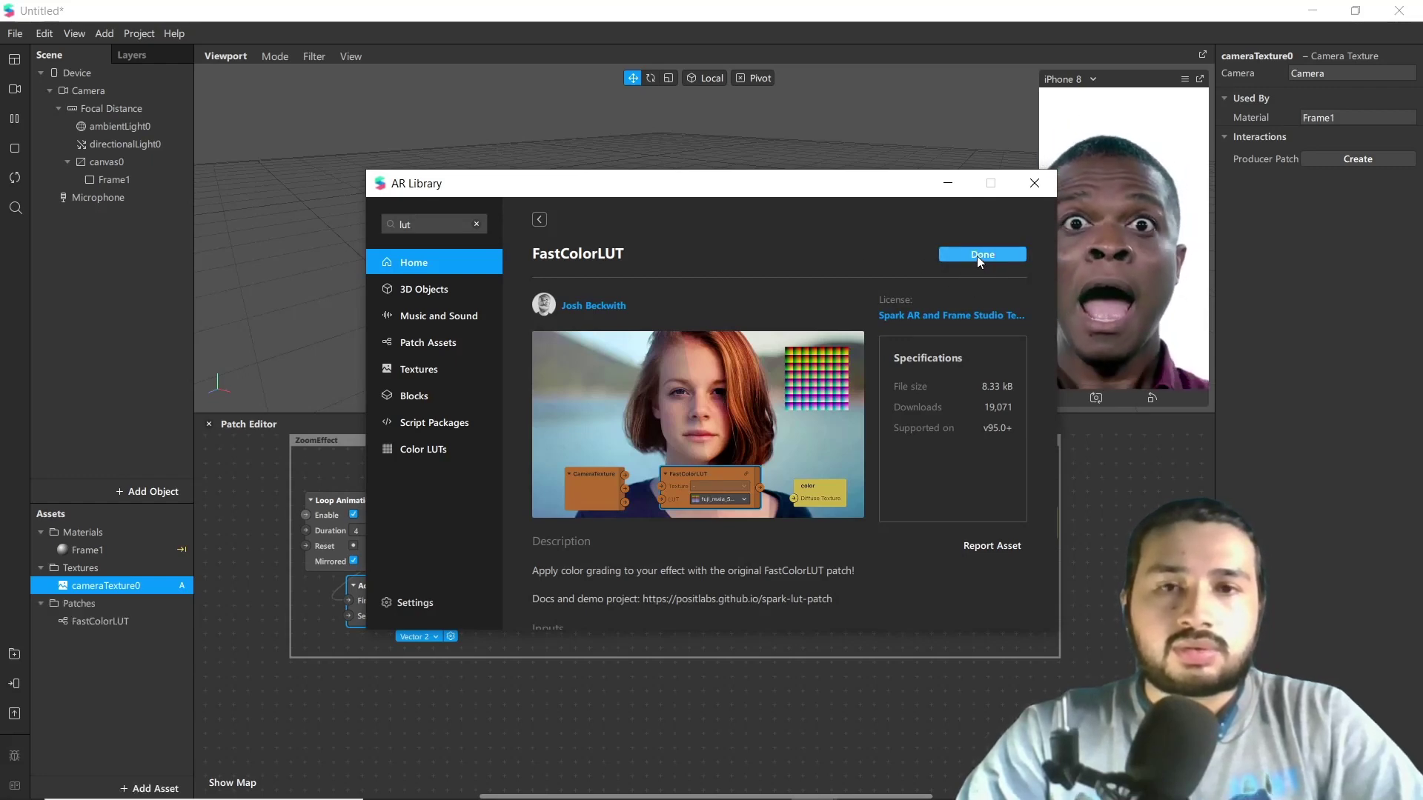
click(976, 255)
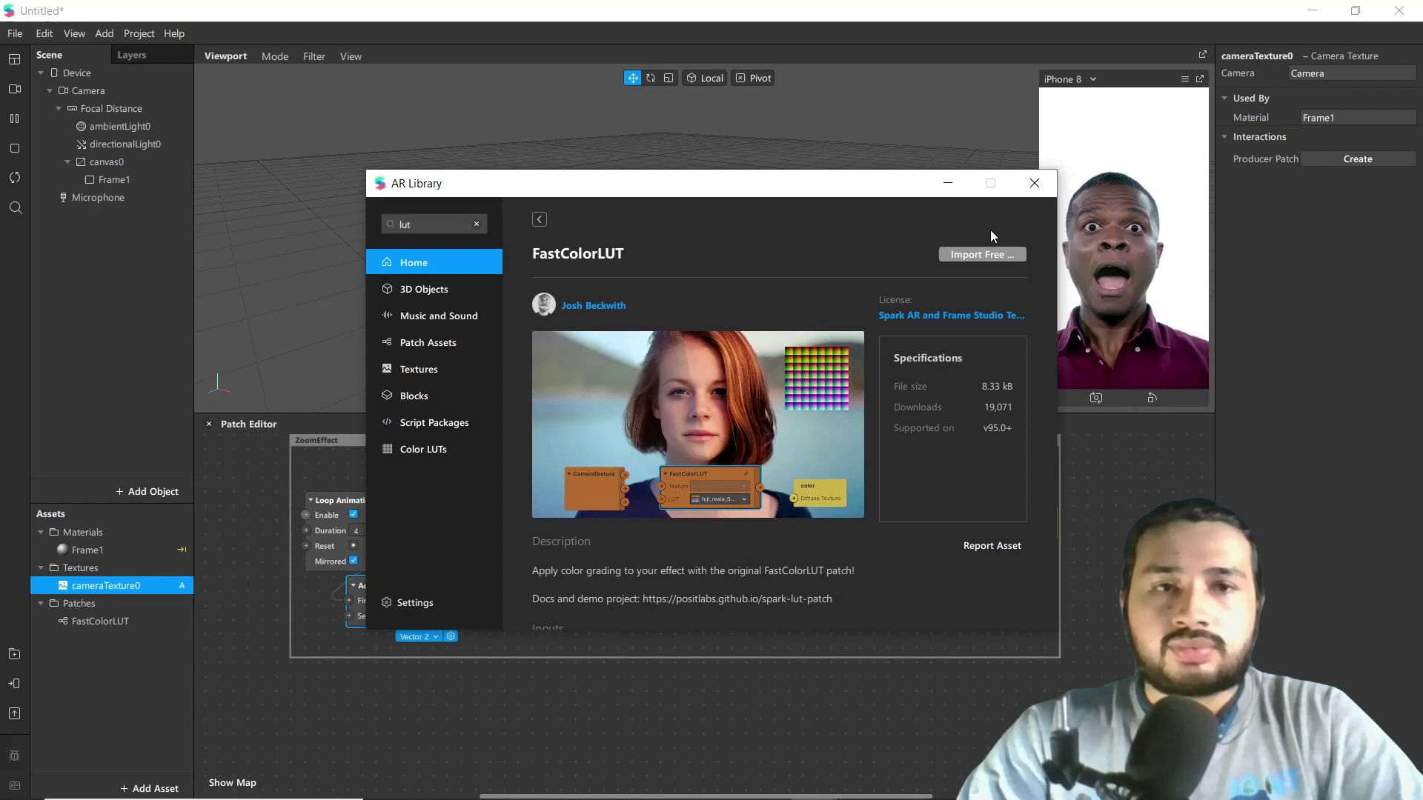
drag(82, 624, 533, 593)
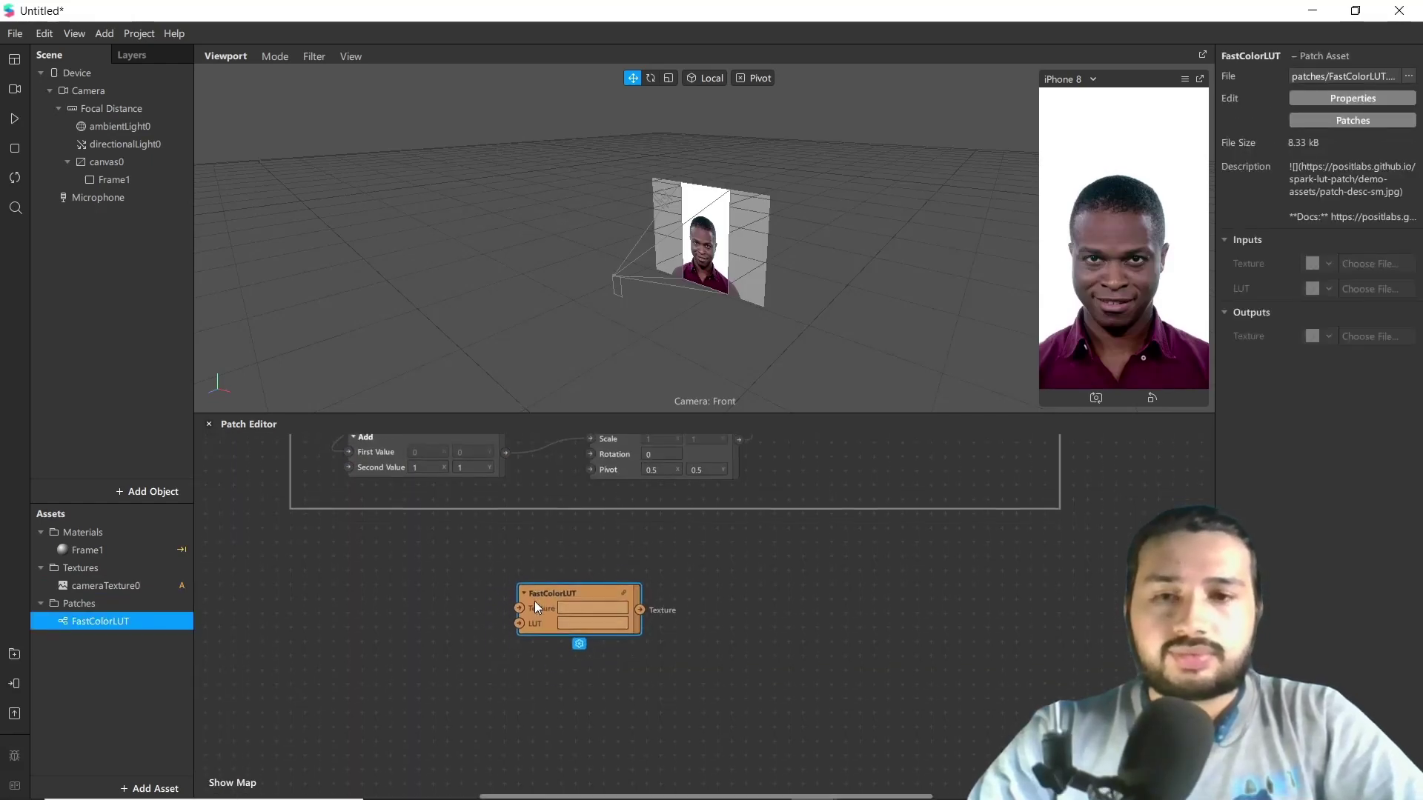
Import the LUT images neutral-lut, vintage, vintage3 and vintage4 from the computer as textures.
click(141, 787)
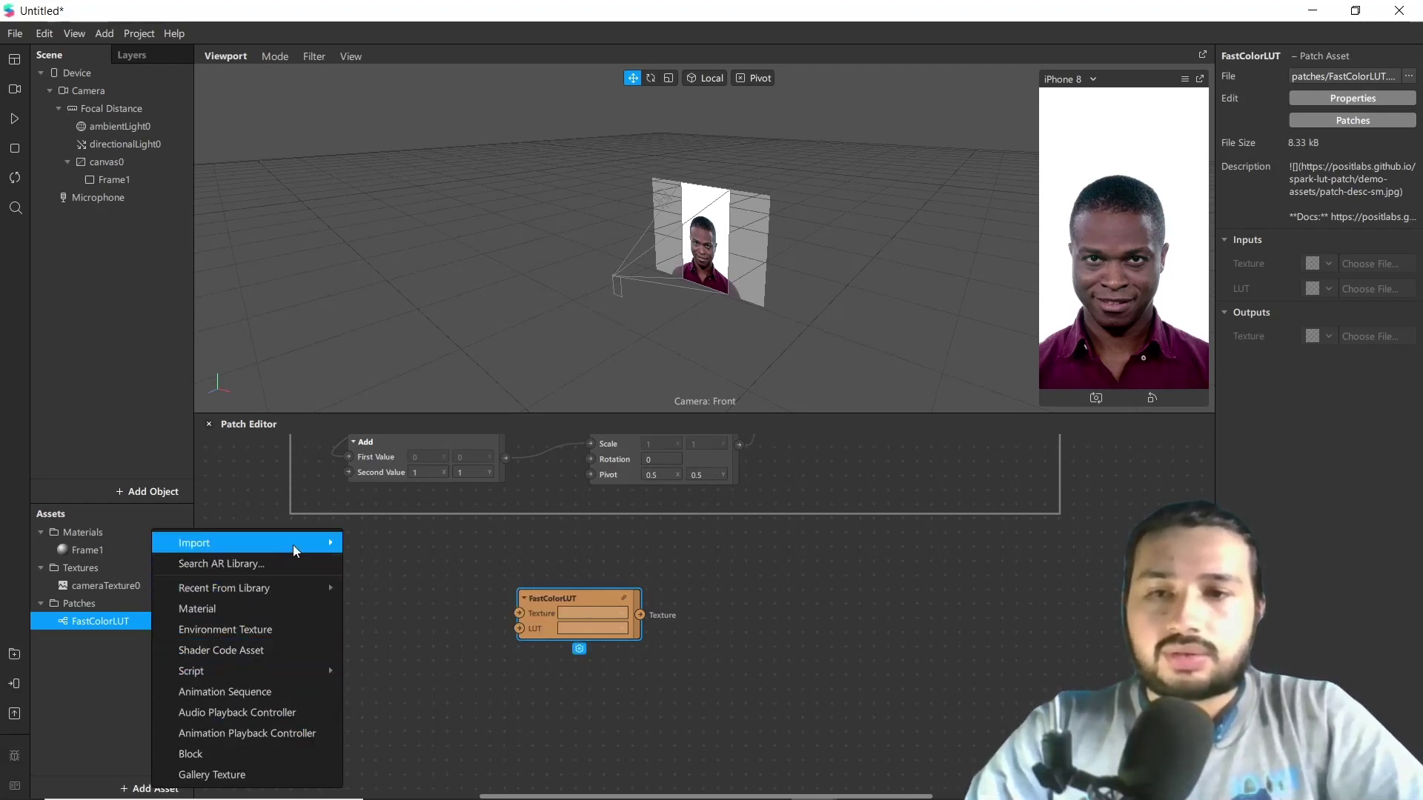
mouse_move(294, 550)
click(404, 542)
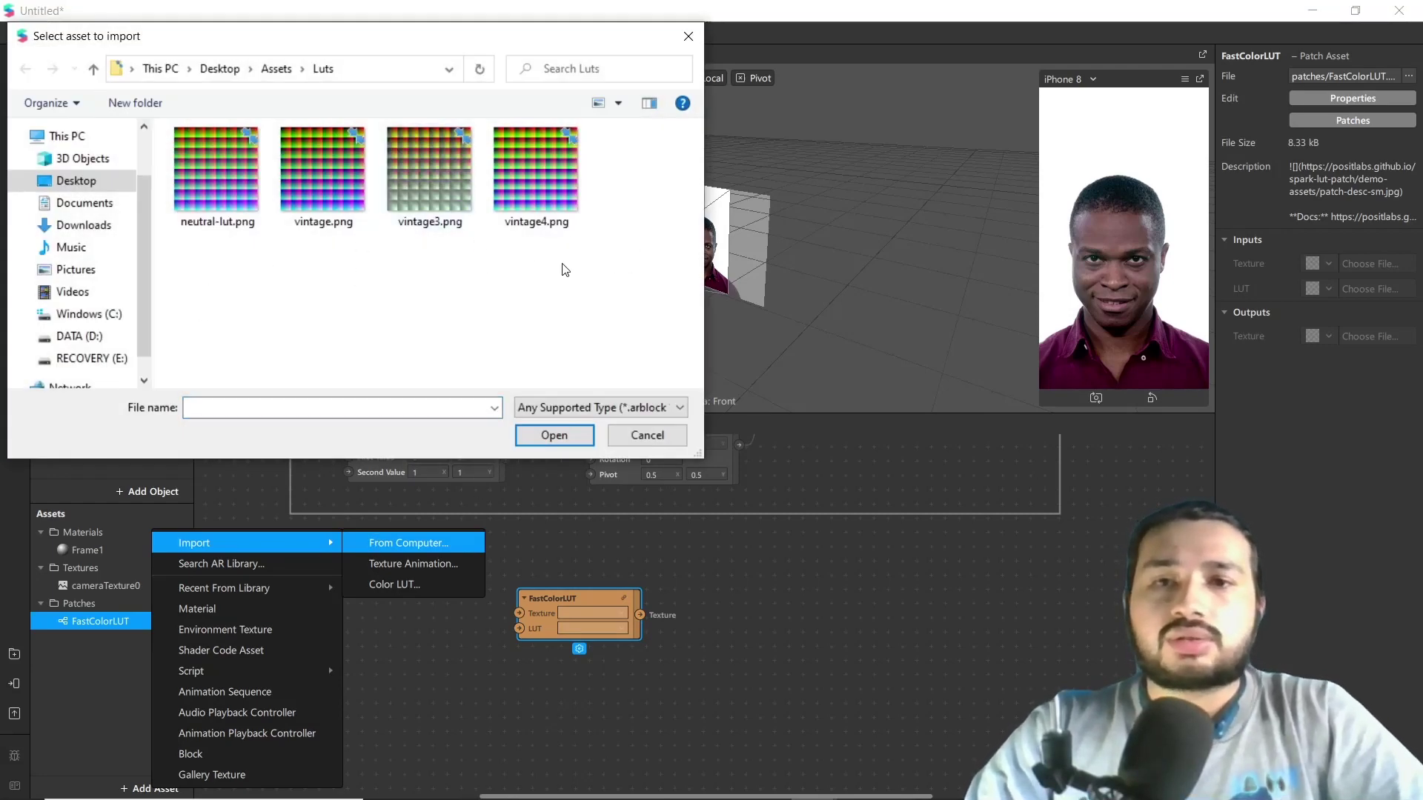
drag(593, 252, 220, 167)
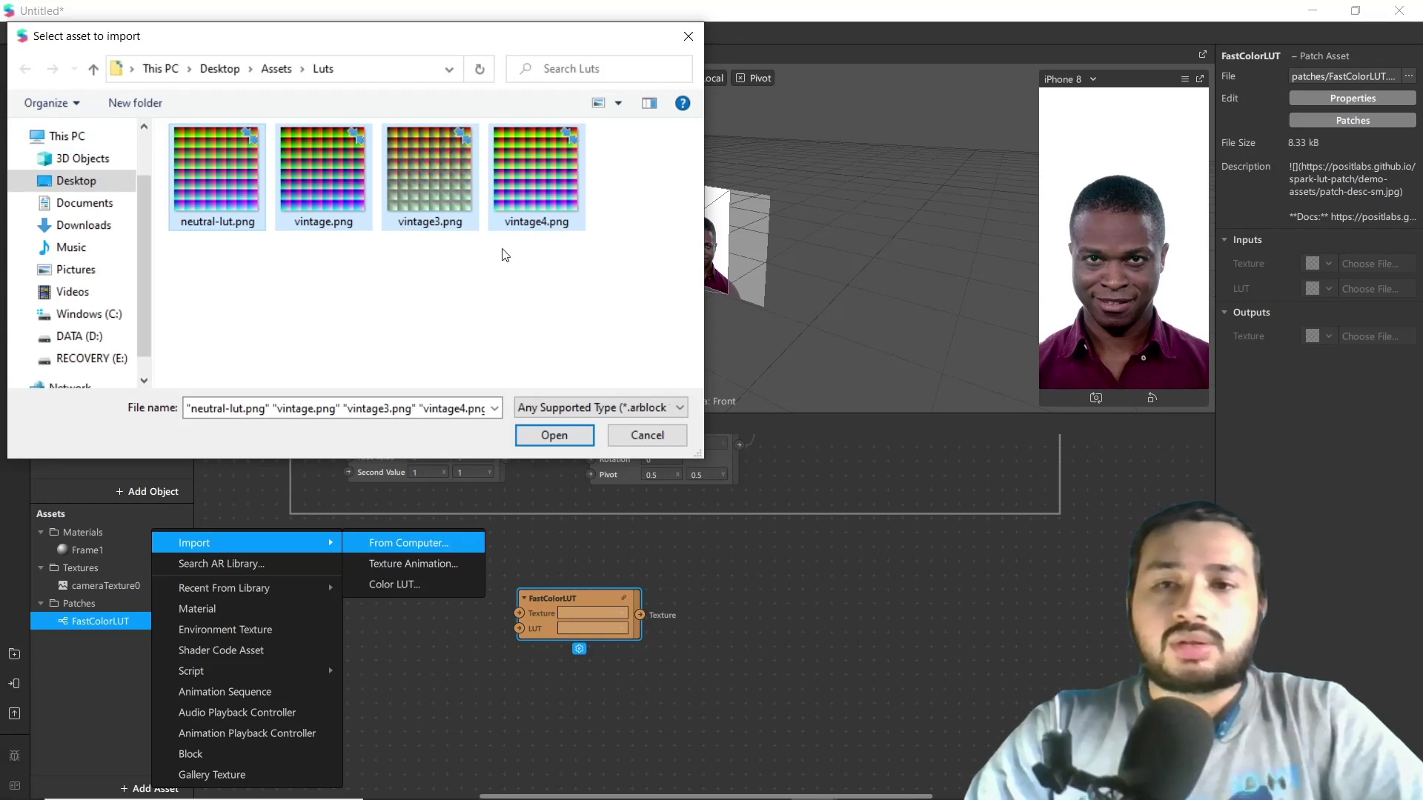
click(553, 435)
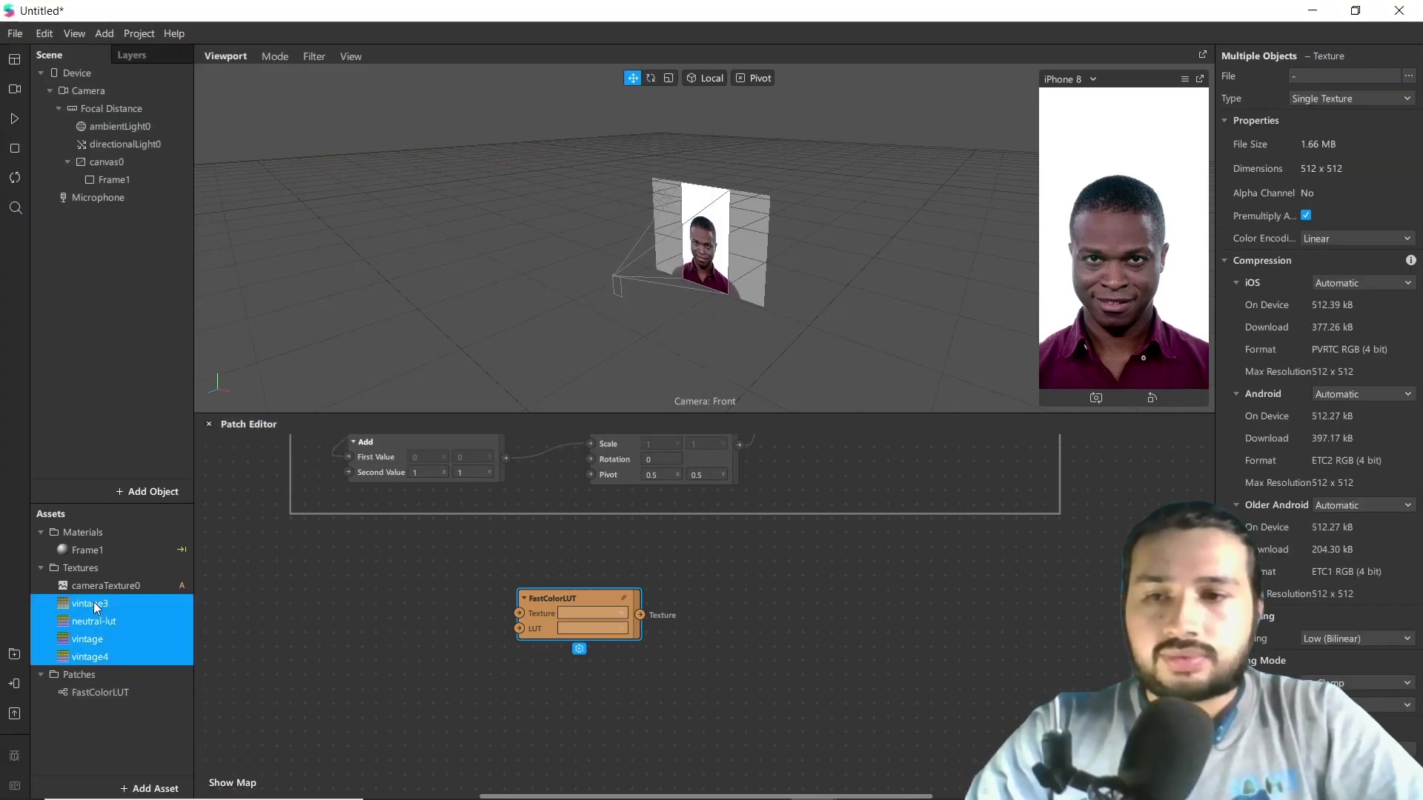
Add a vintage3 texture patch and wire Texture Transform through FastColorLUT into Frame1's Diffuse Texture.
click(93, 602)
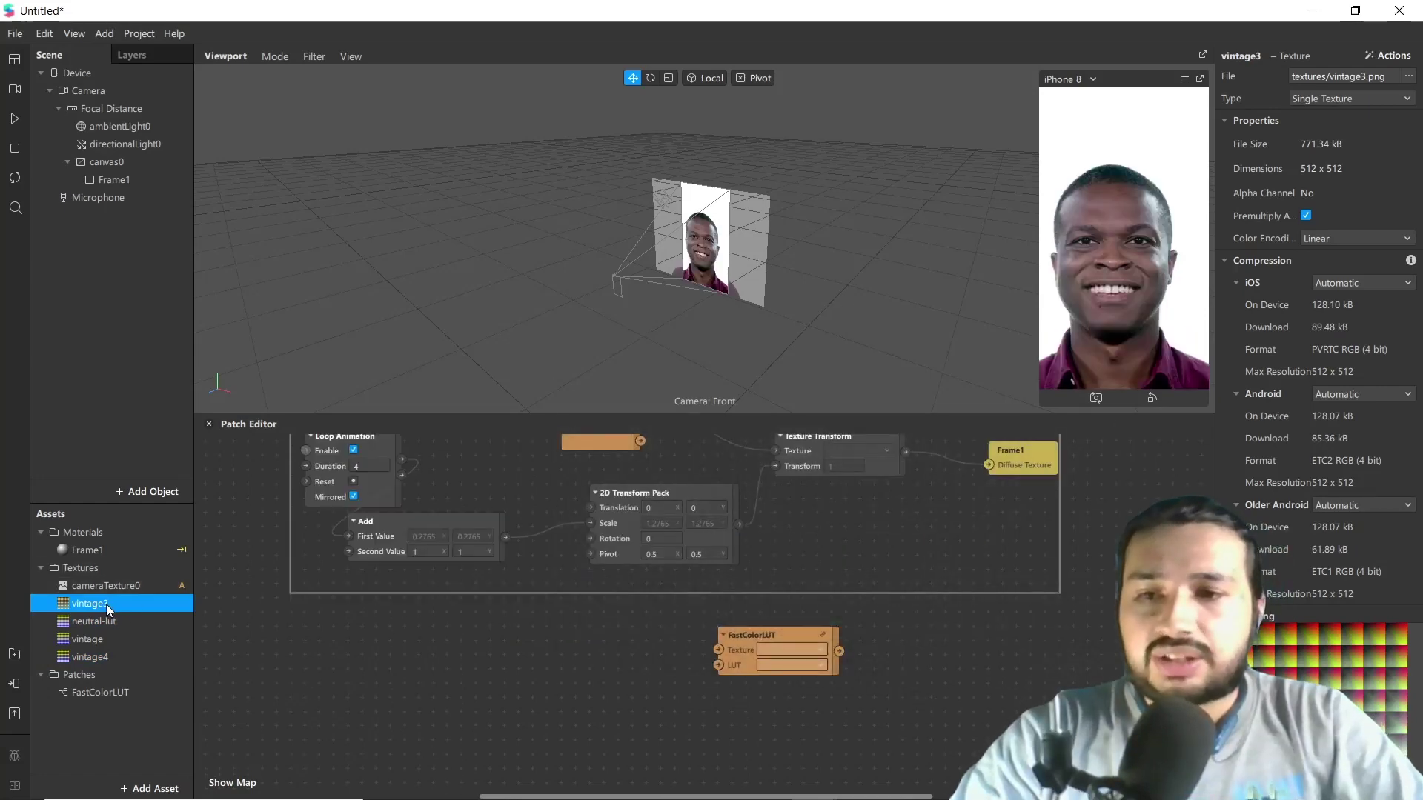
drag(106, 603, 512, 665)
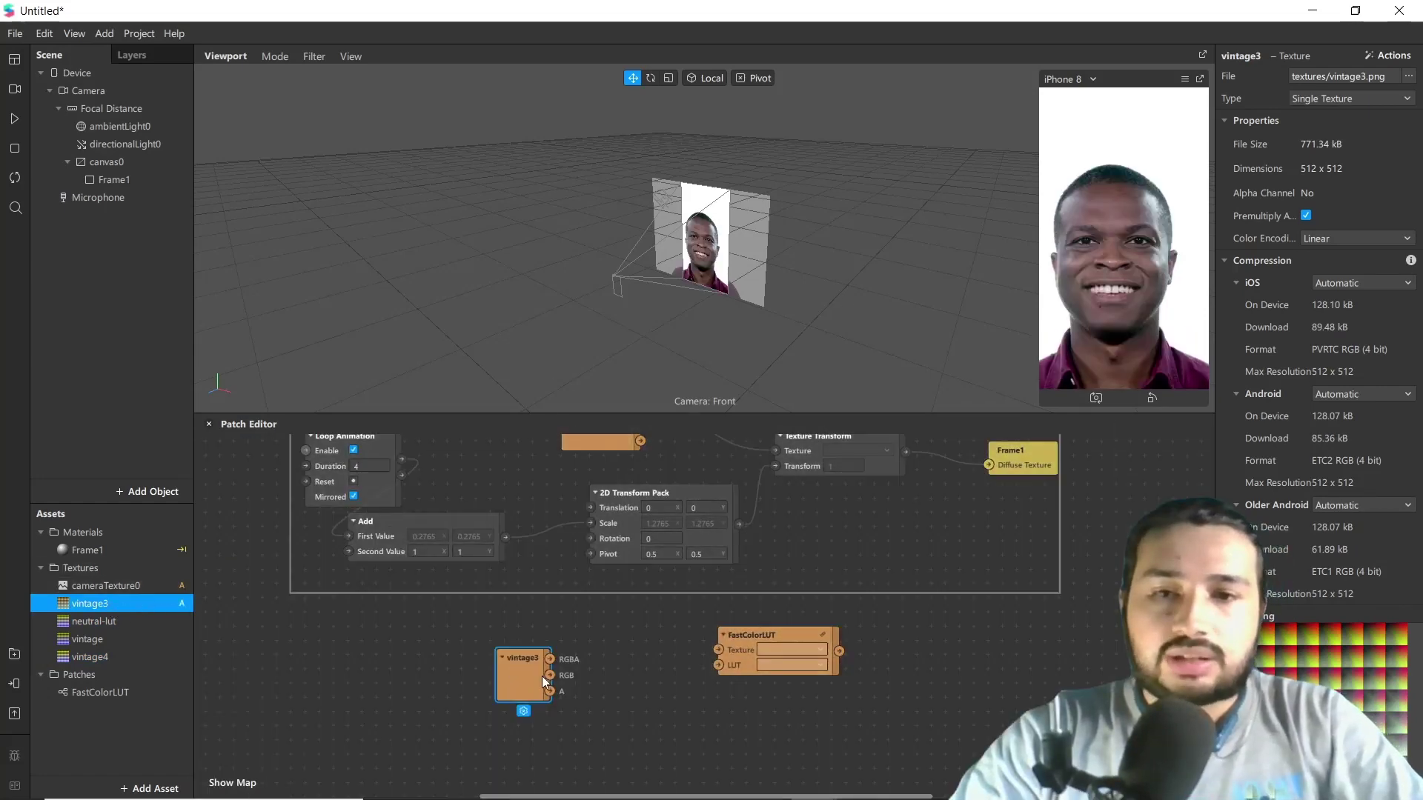
scroll(522, 669, up, 2)
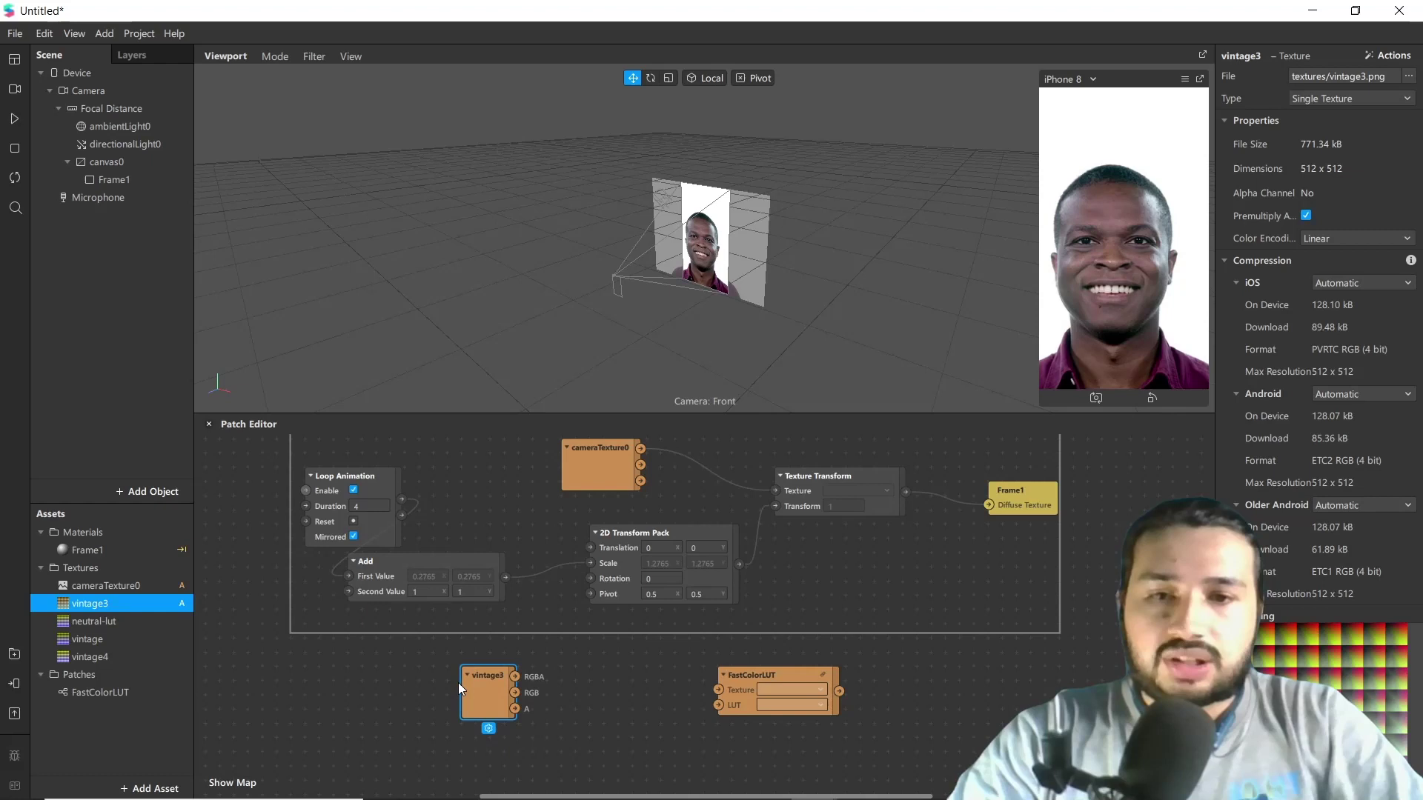
drag(771, 679, 700, 678)
drag(515, 675, 647, 690)
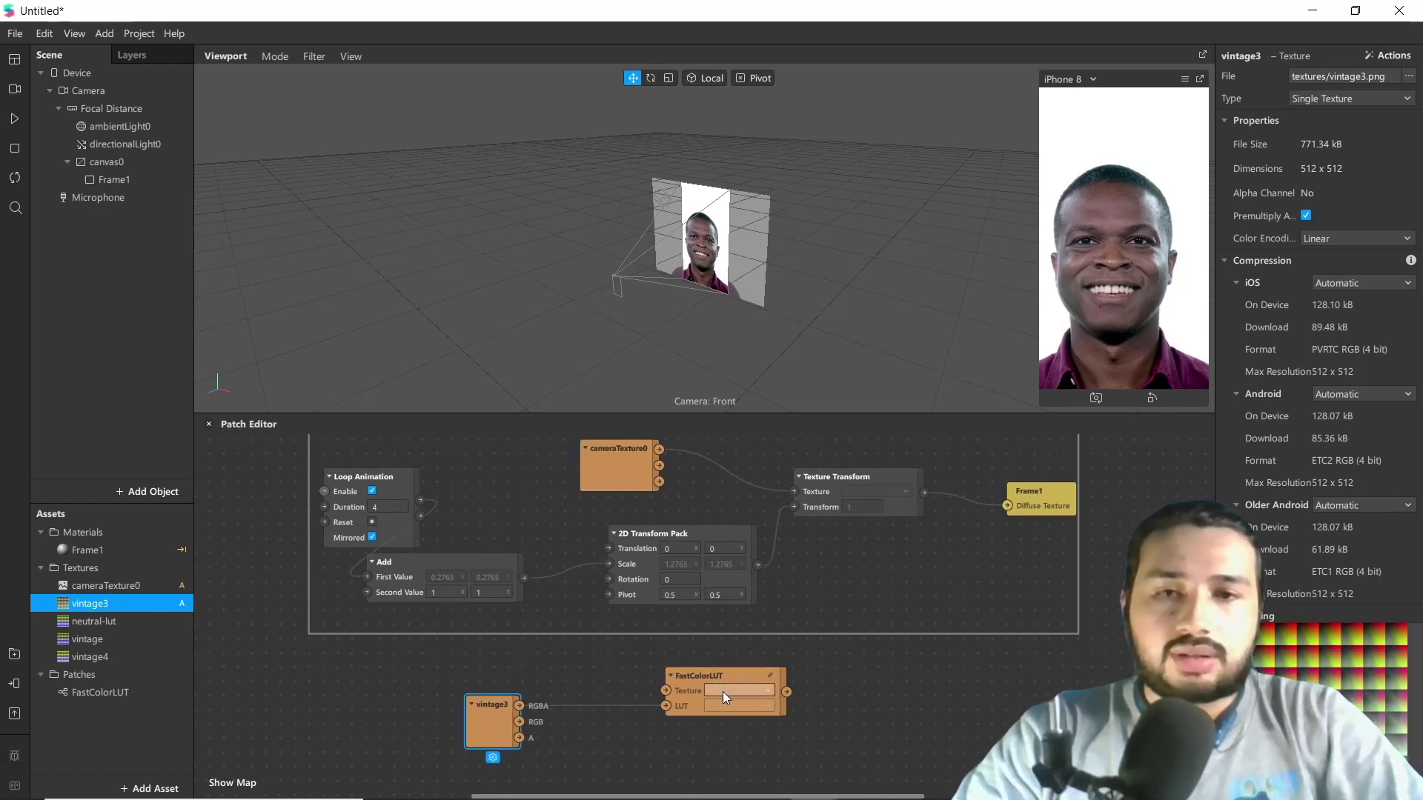
click(723, 691)
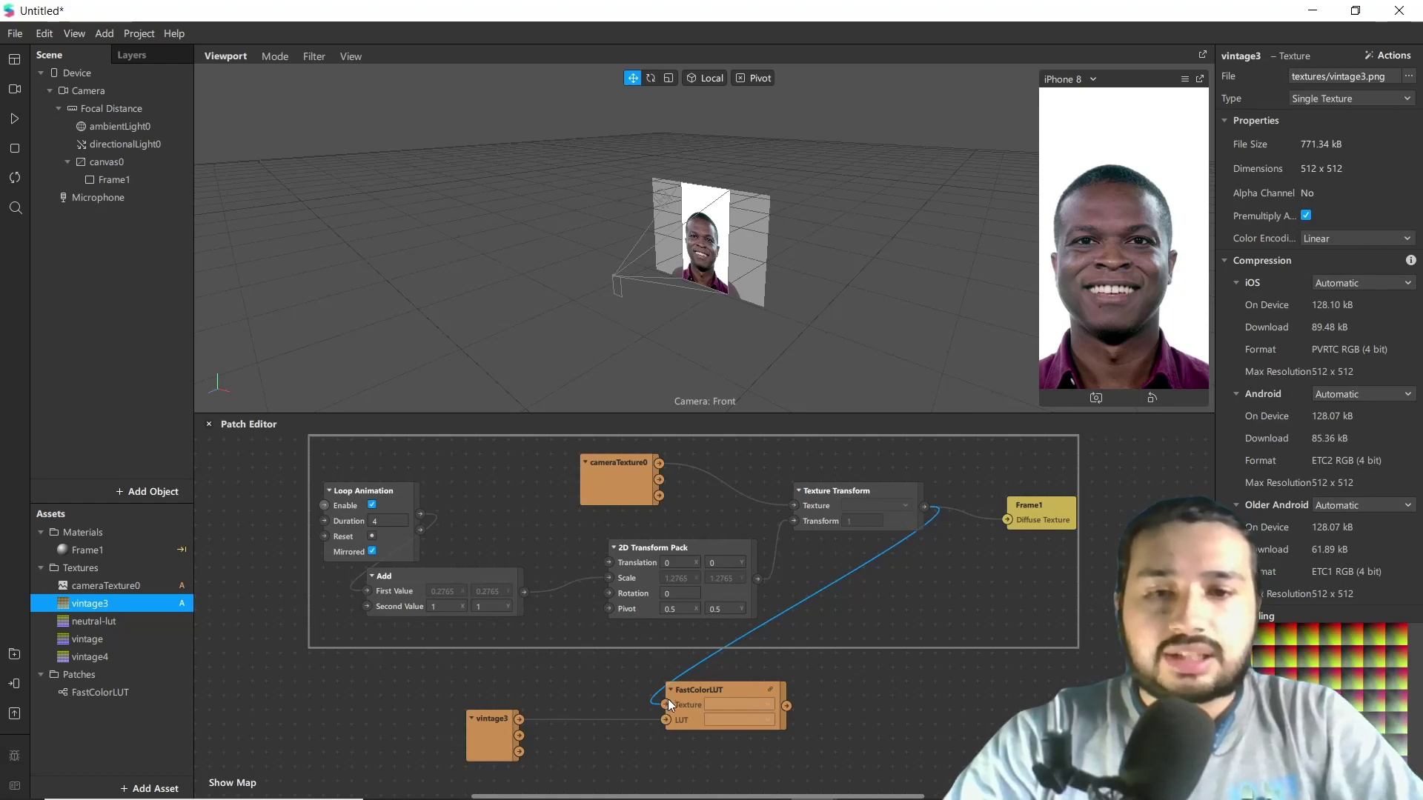
drag(789, 706, 1006, 519)
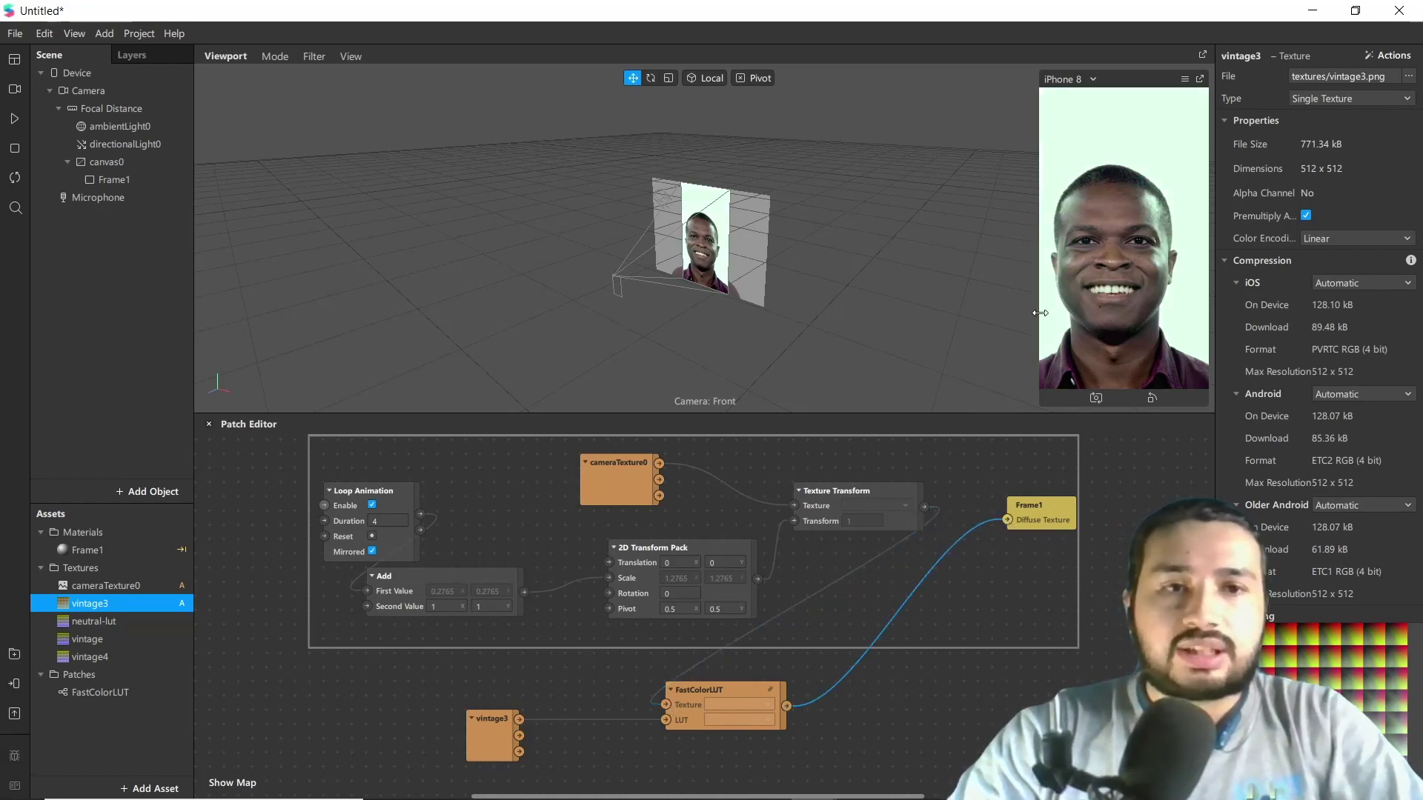
Enlarge the 3D view and phone preview, then play the effect preview.
drag(902, 413, 888, 523)
drag(1037, 361, 976, 362)
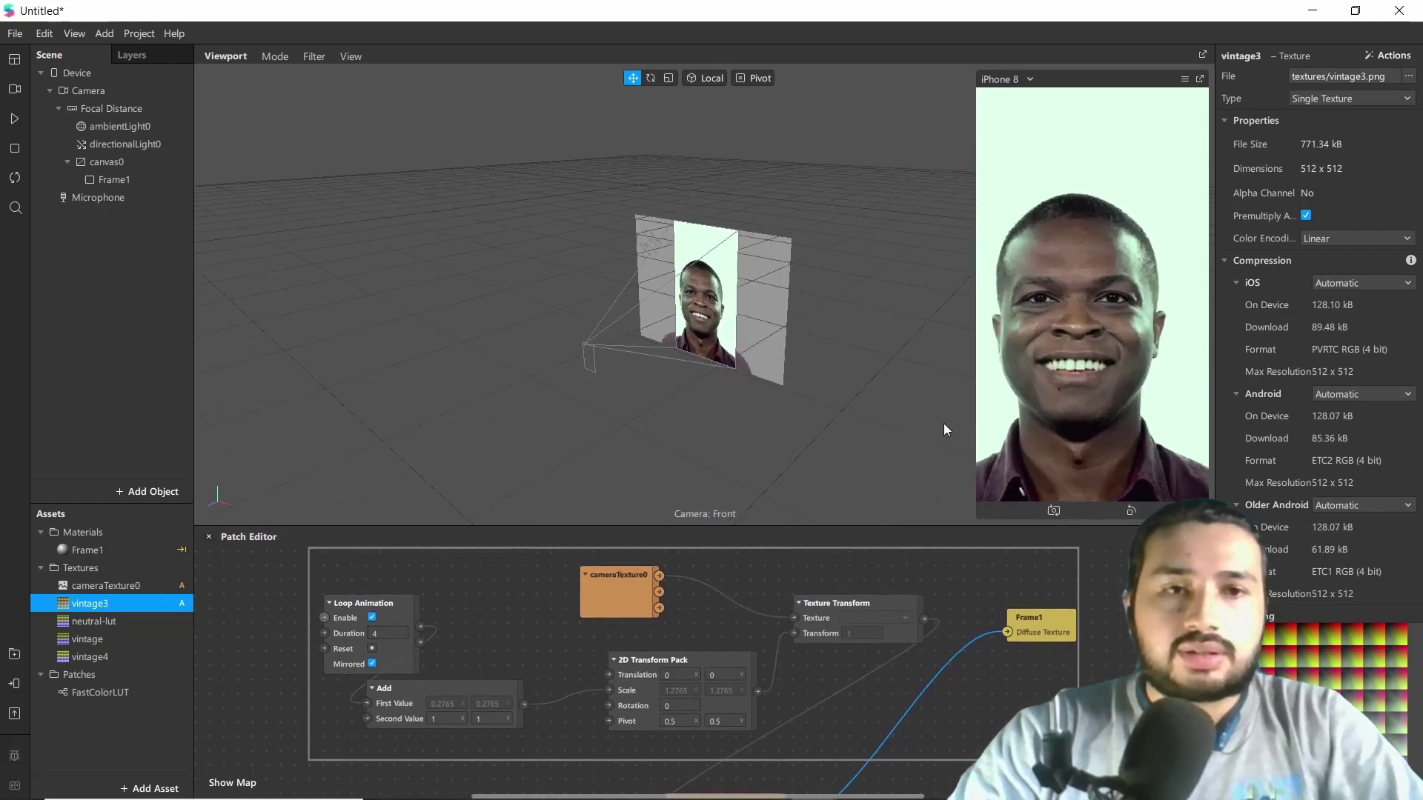
click(14, 119)
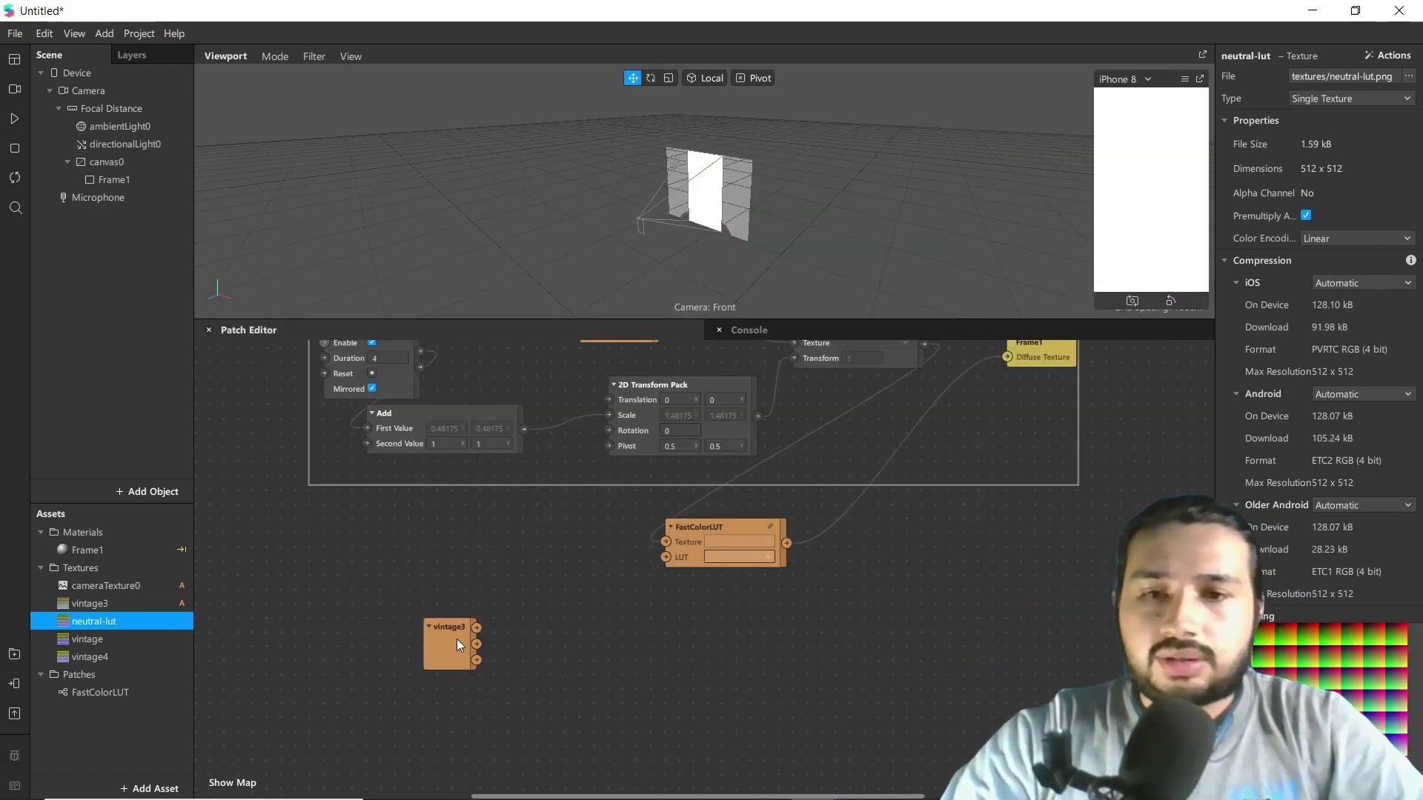
Add a Picker UI patch via the 'ui' patch search and line it up beside vintage3.
drag(456, 638, 301, 584)
double_click(455, 625)
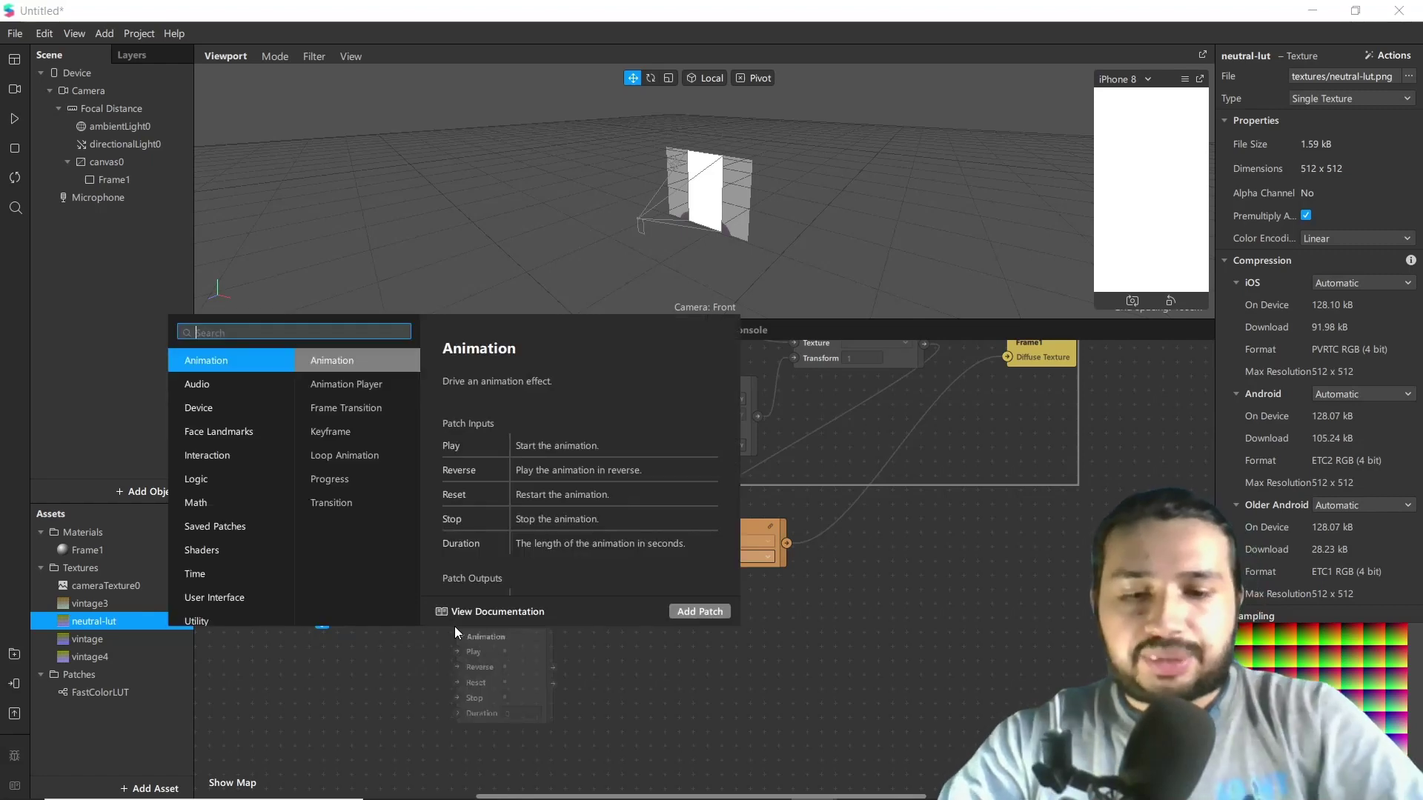
text(ui)
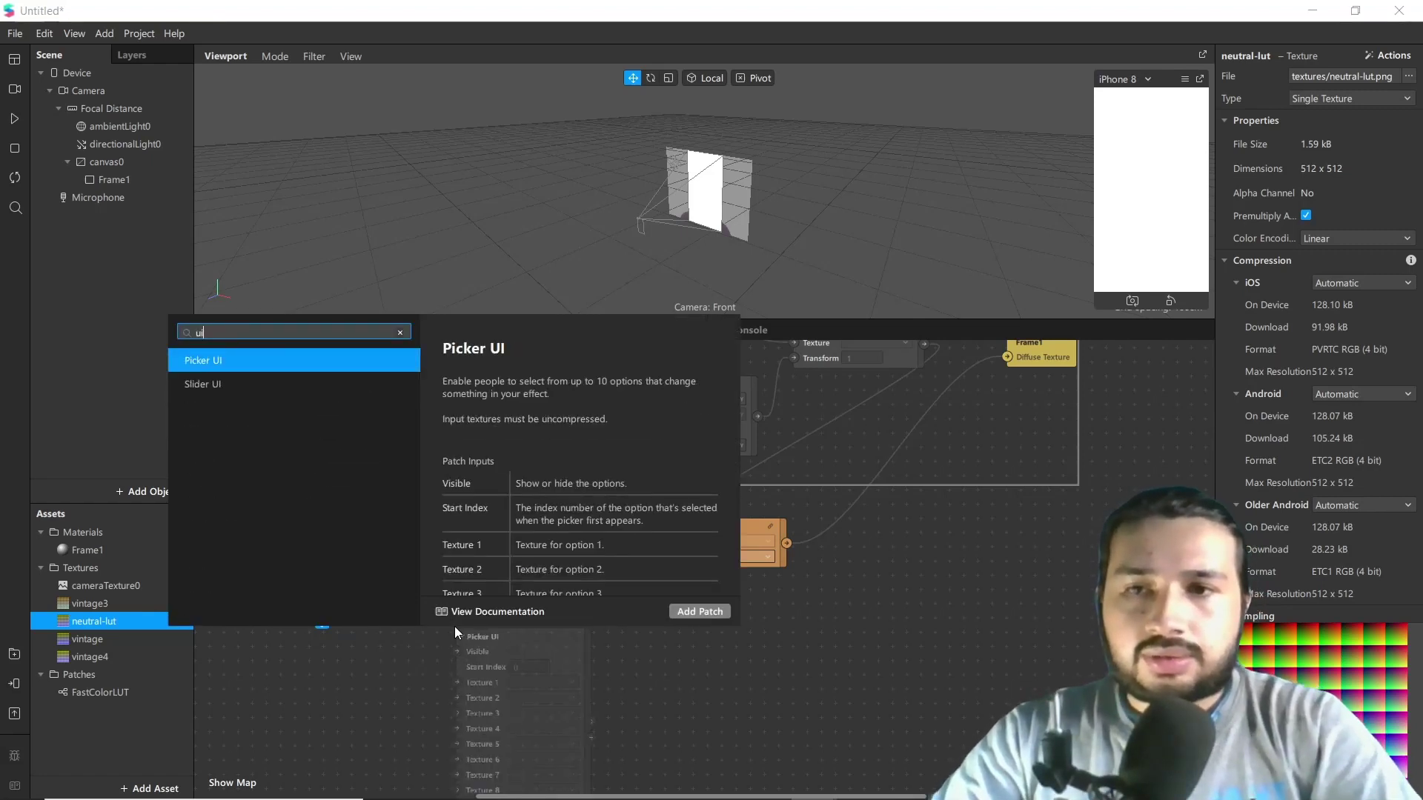
key(Down)
key(Up)
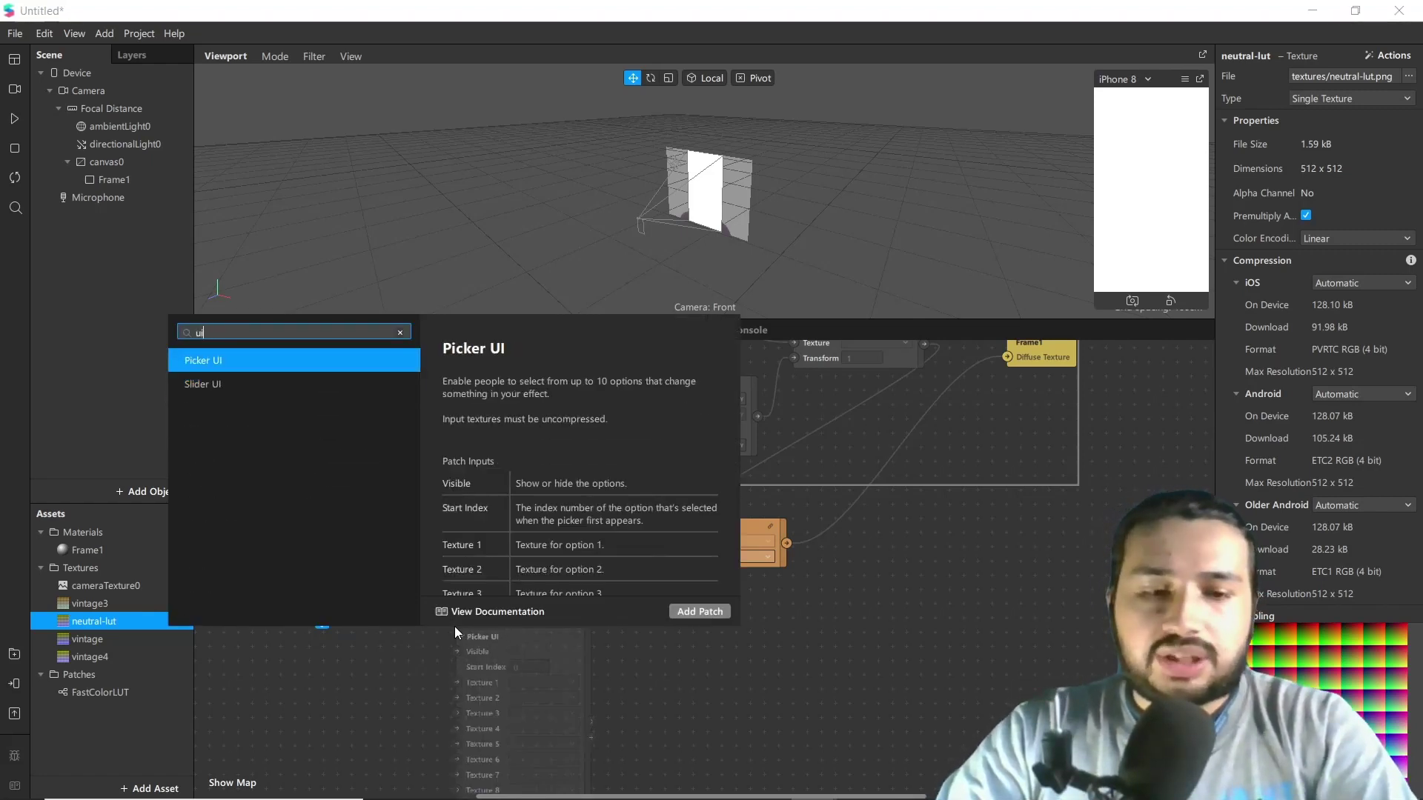
key(Return)
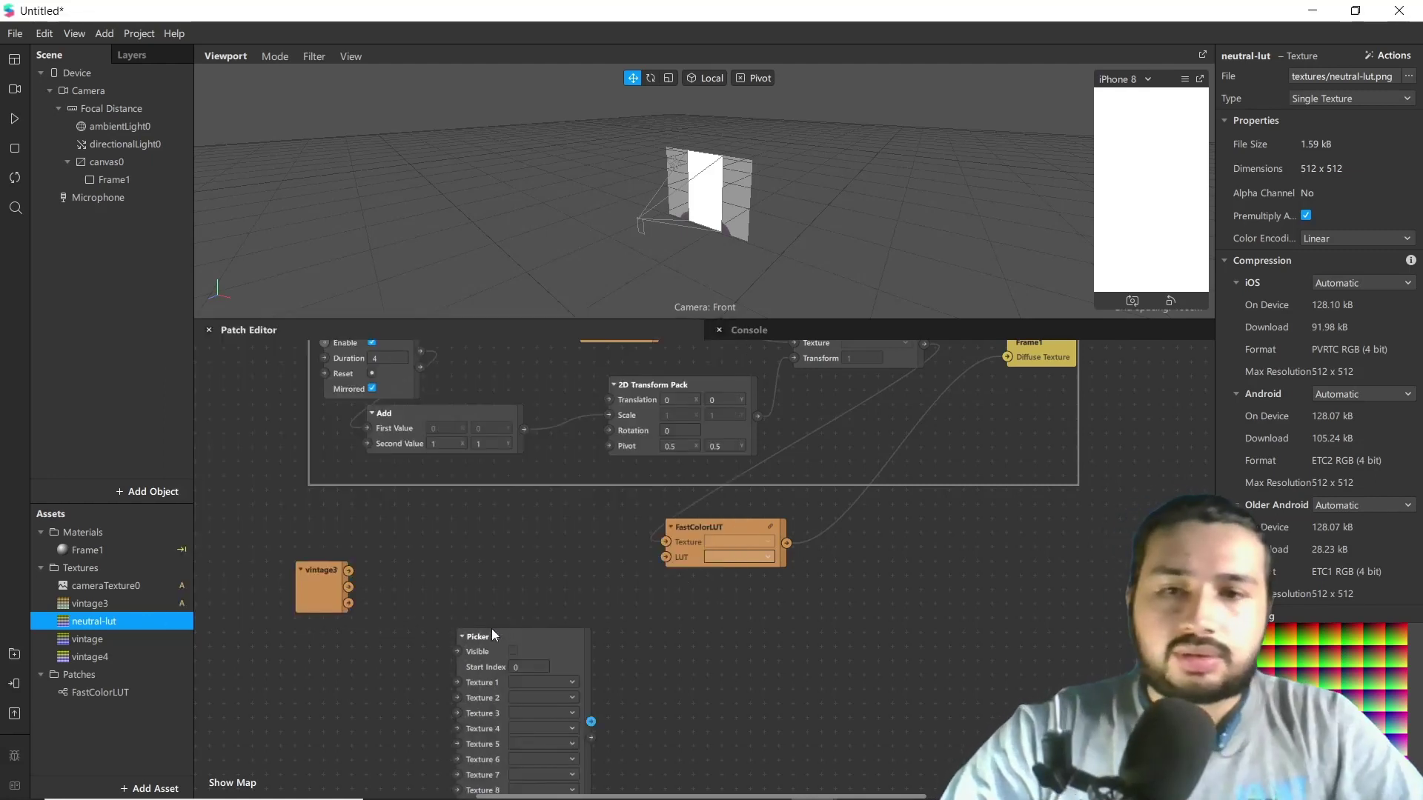
drag(527, 633, 483, 572)
drag(341, 585, 384, 571)
scroll(465, 548, down, 2)
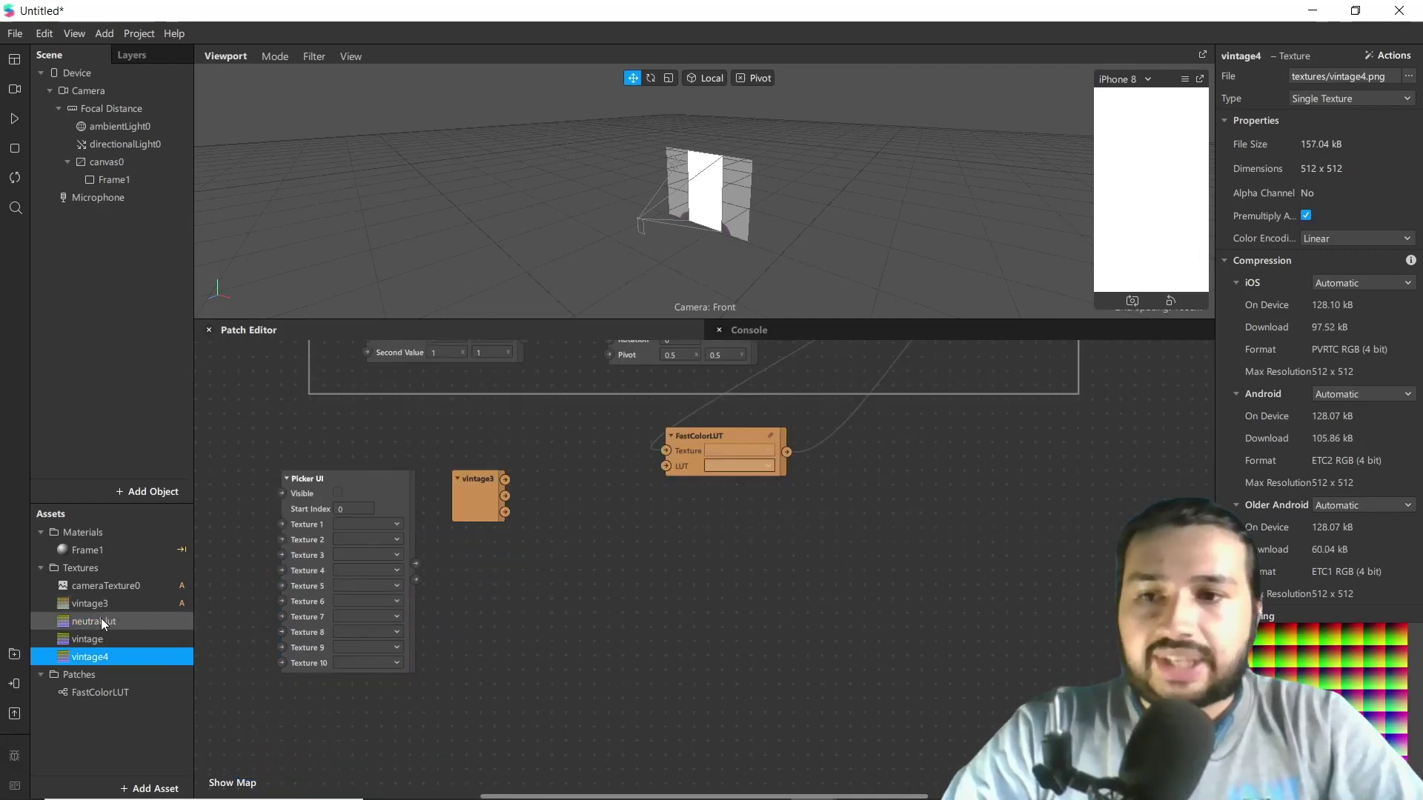
Bring neutral-lut, vintage and vintage4 textures into the graph, stacked in a column under vintage3.
shift+click(97, 654)
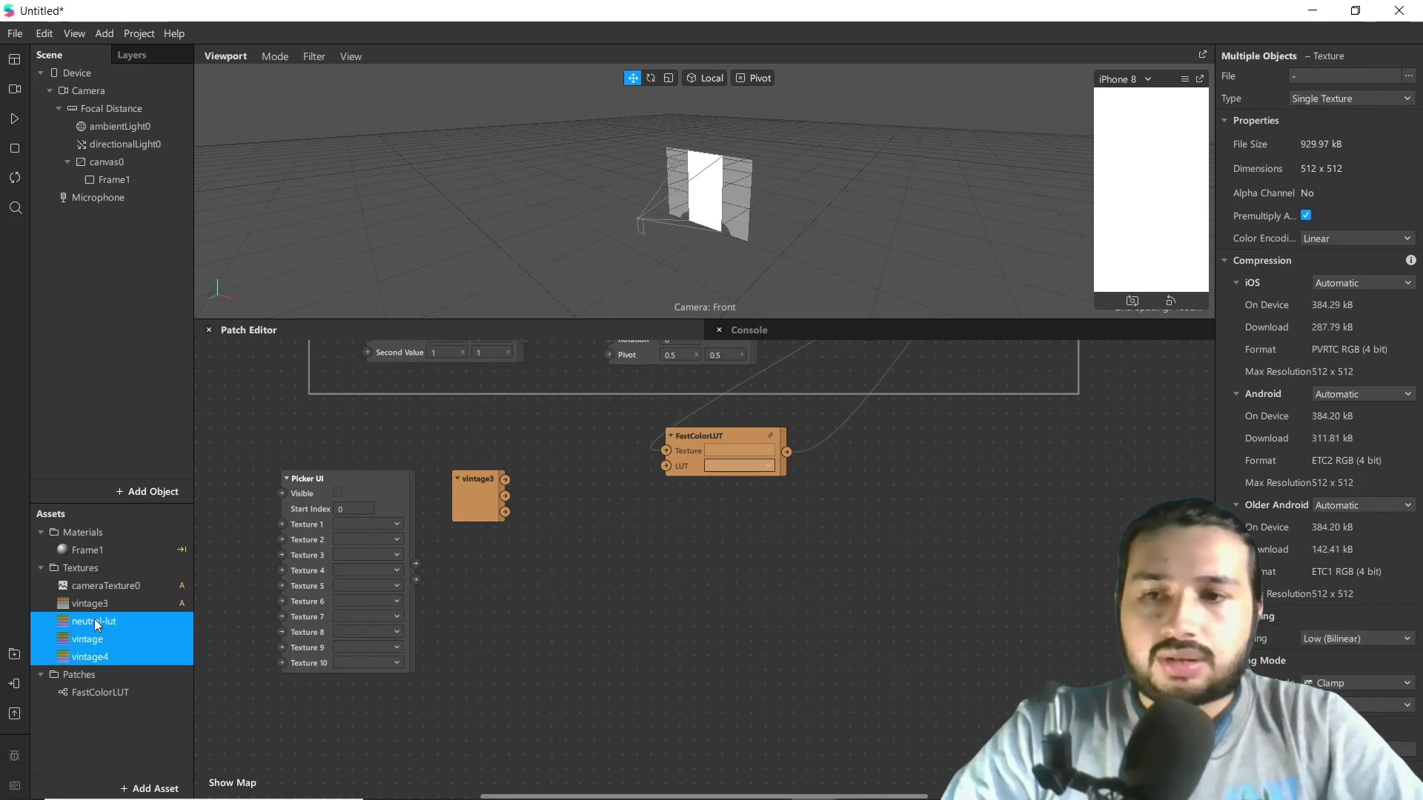
drag(95, 620, 501, 691)
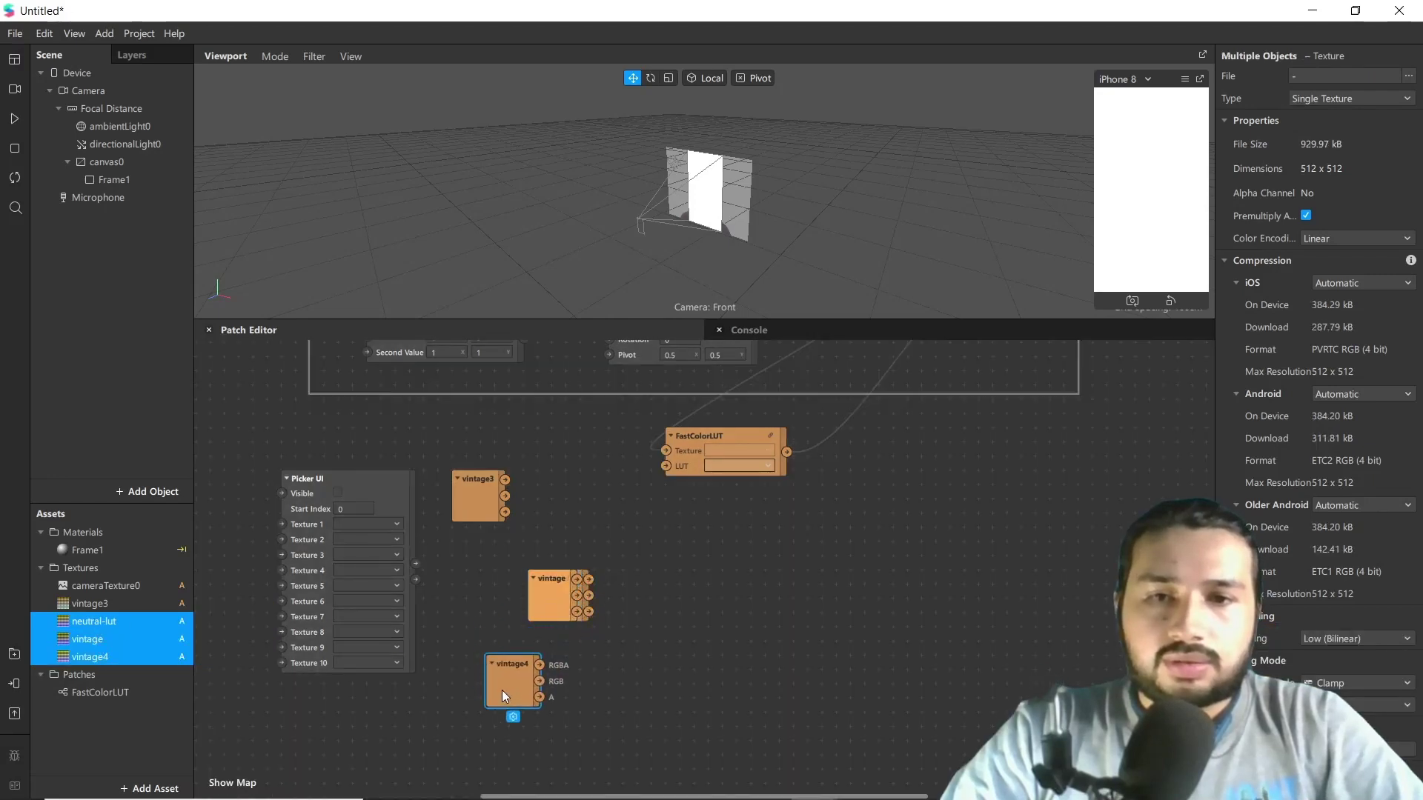
click(538, 590)
drag(538, 589, 467, 553)
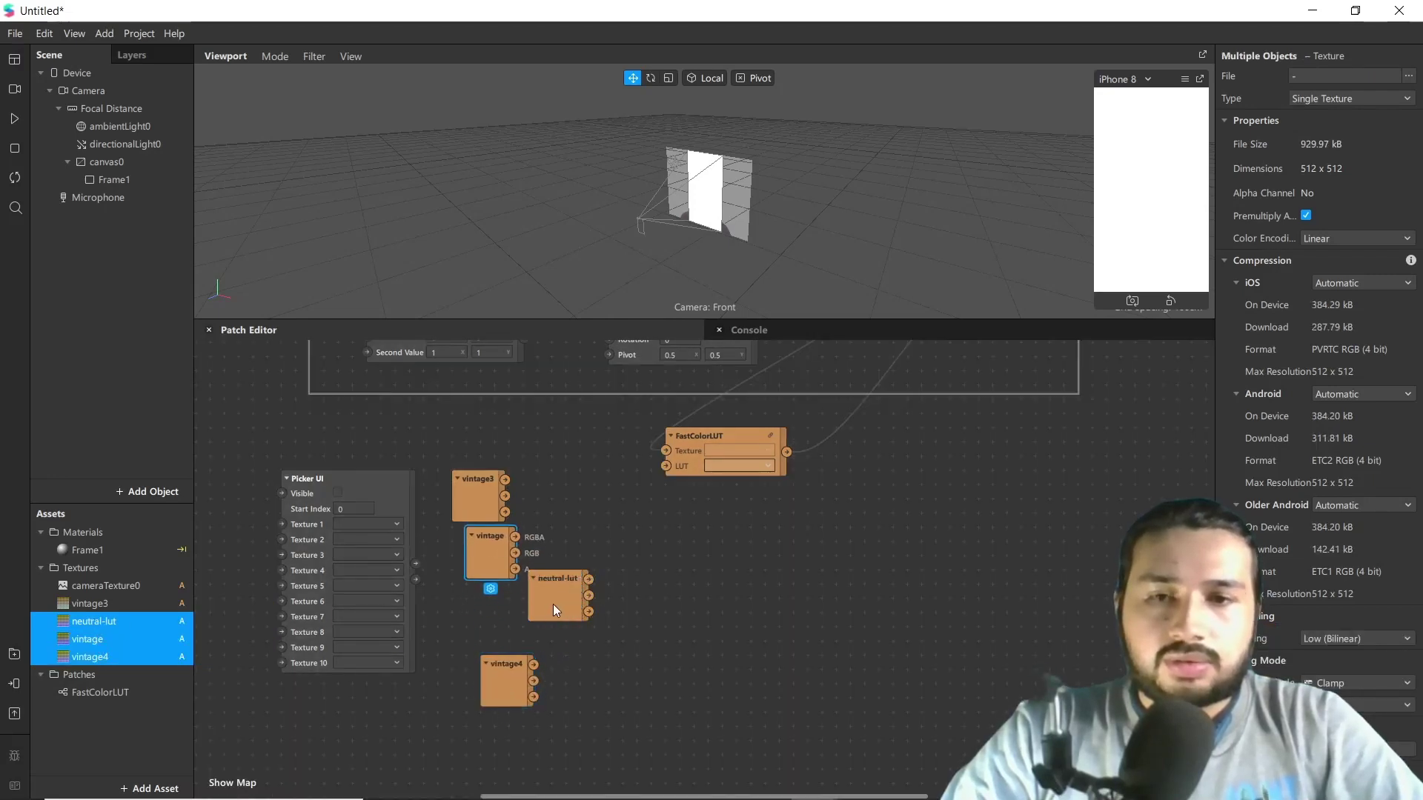
drag(553, 603, 492, 618)
drag(487, 683, 458, 698)
click(487, 553)
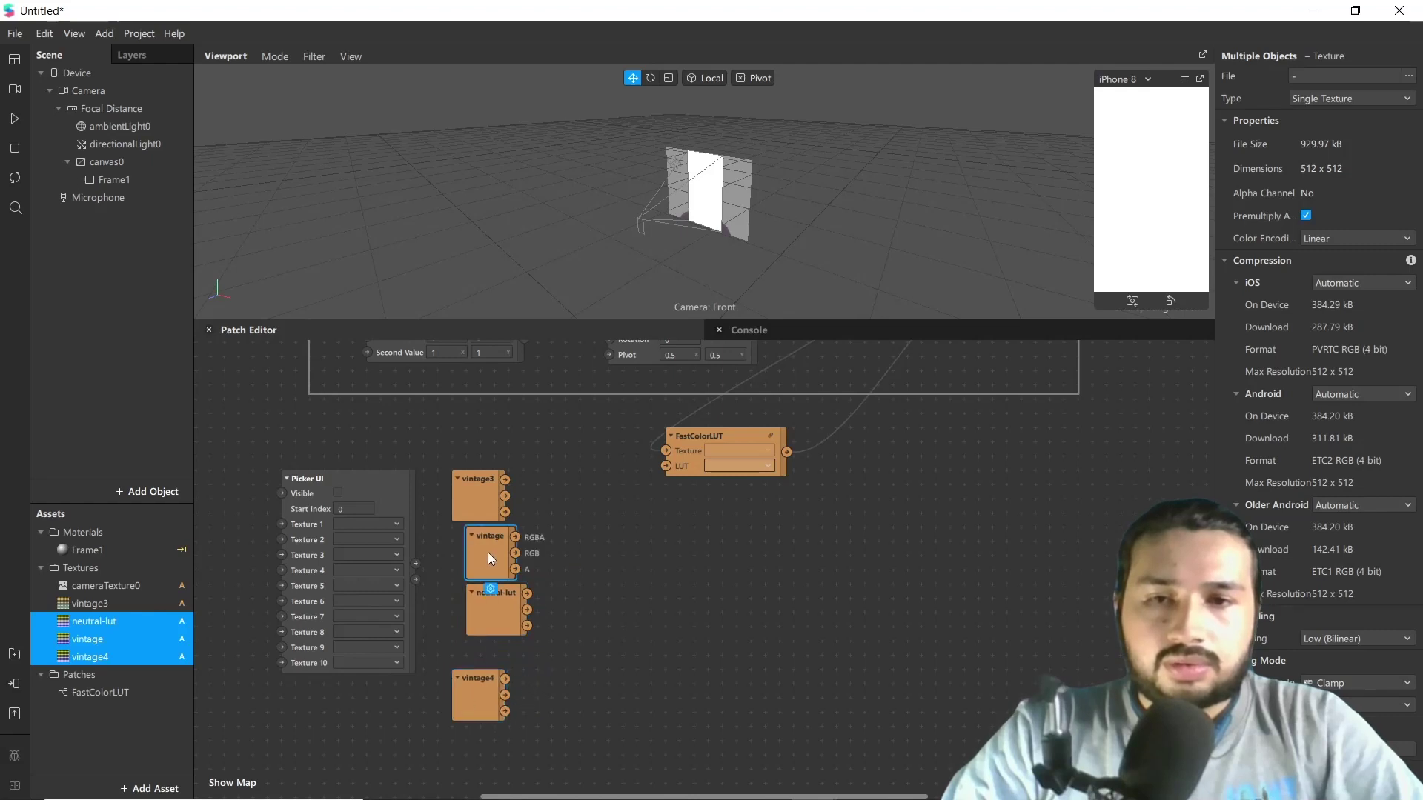
drag(485, 576, 445, 640)
click(489, 555)
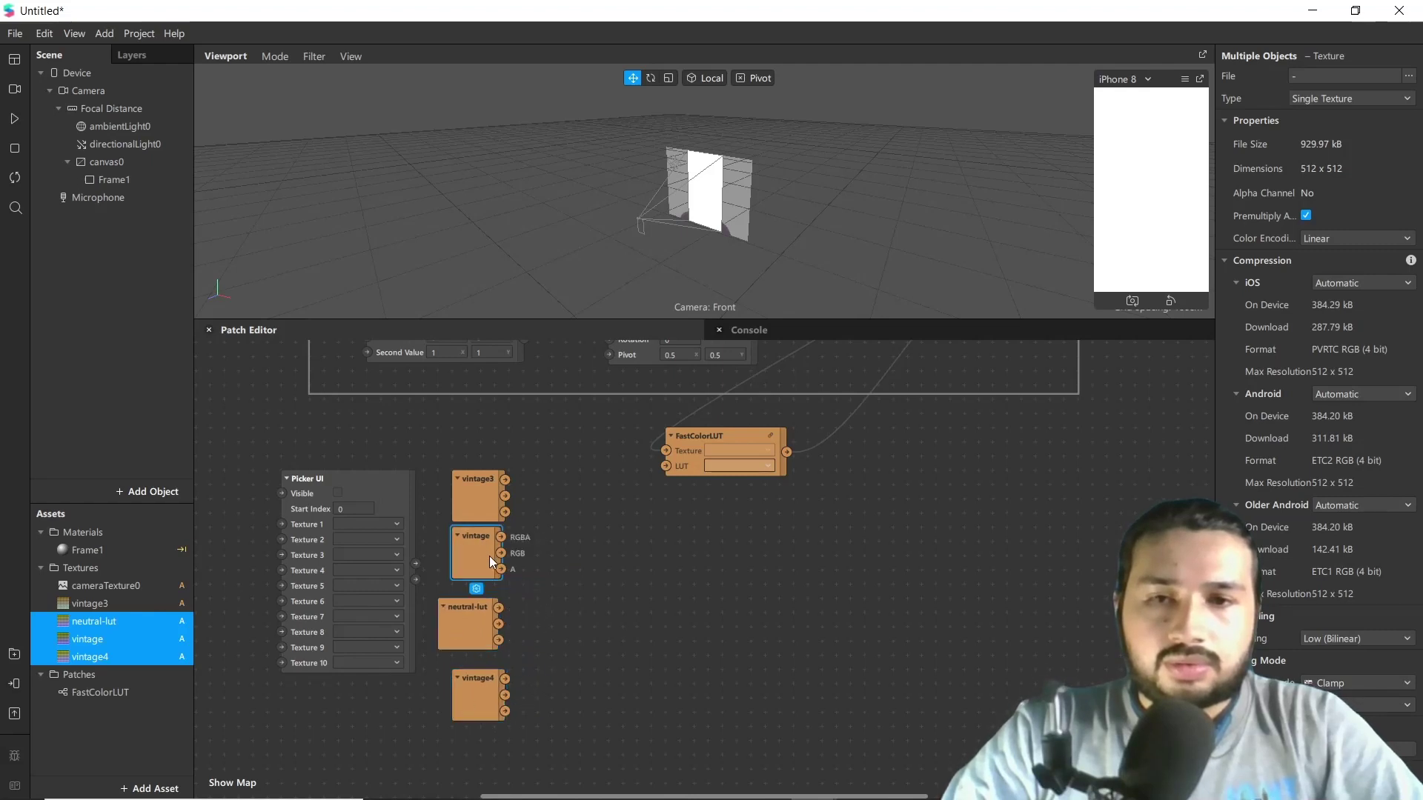
drag(490, 558, 491, 564)
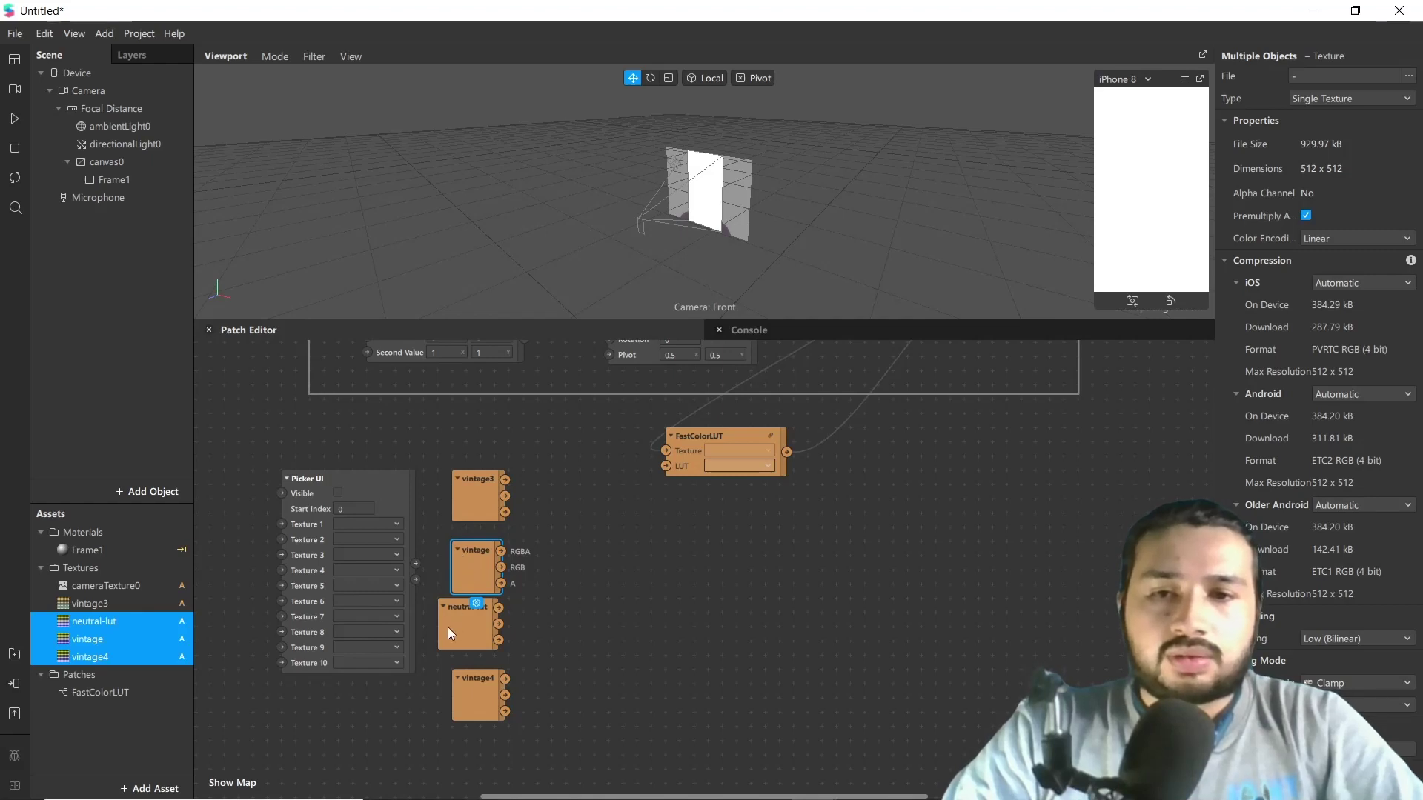
drag(455, 637, 464, 635)
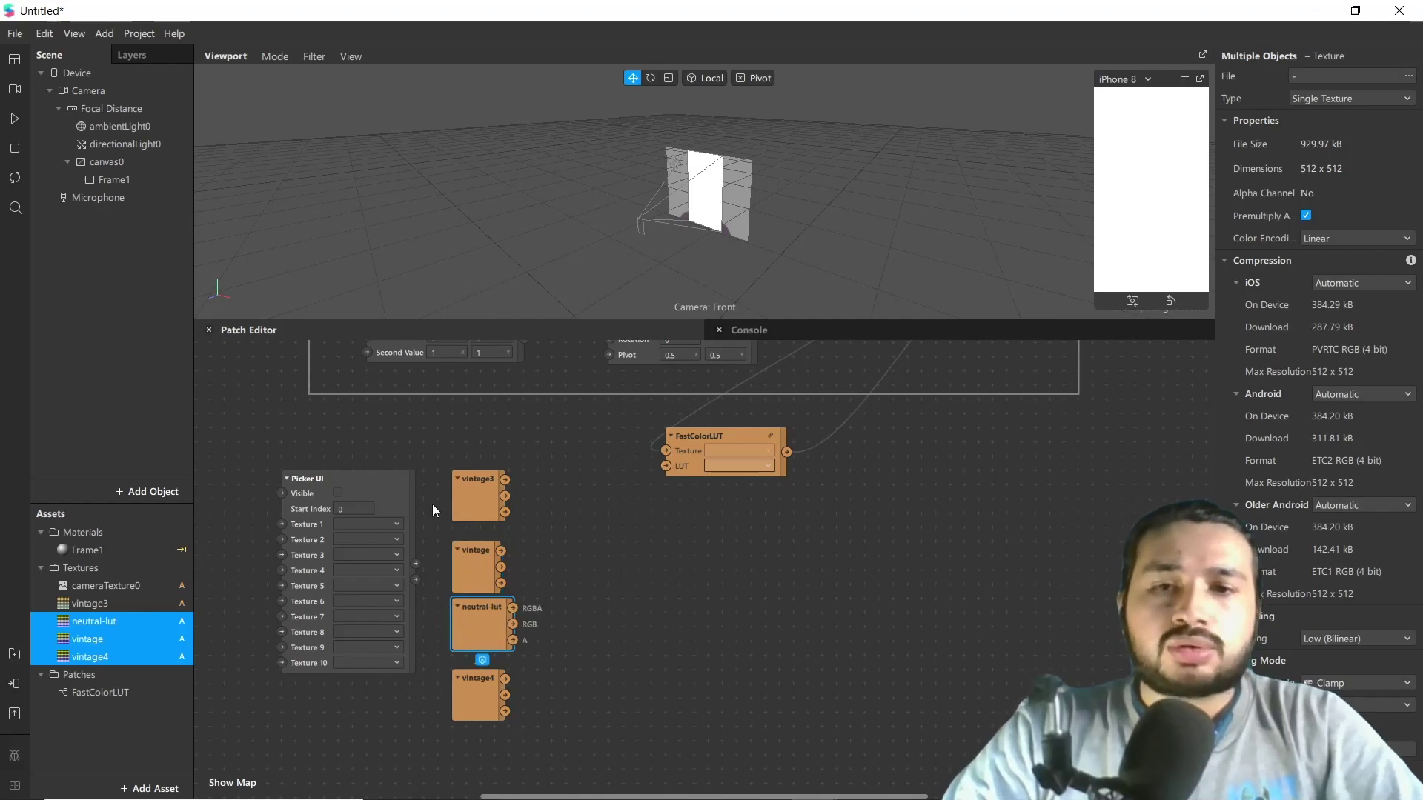
Add an Option Picker patch via the 'op' search and set its type to Texture.
double_click(596, 570)
text(op)
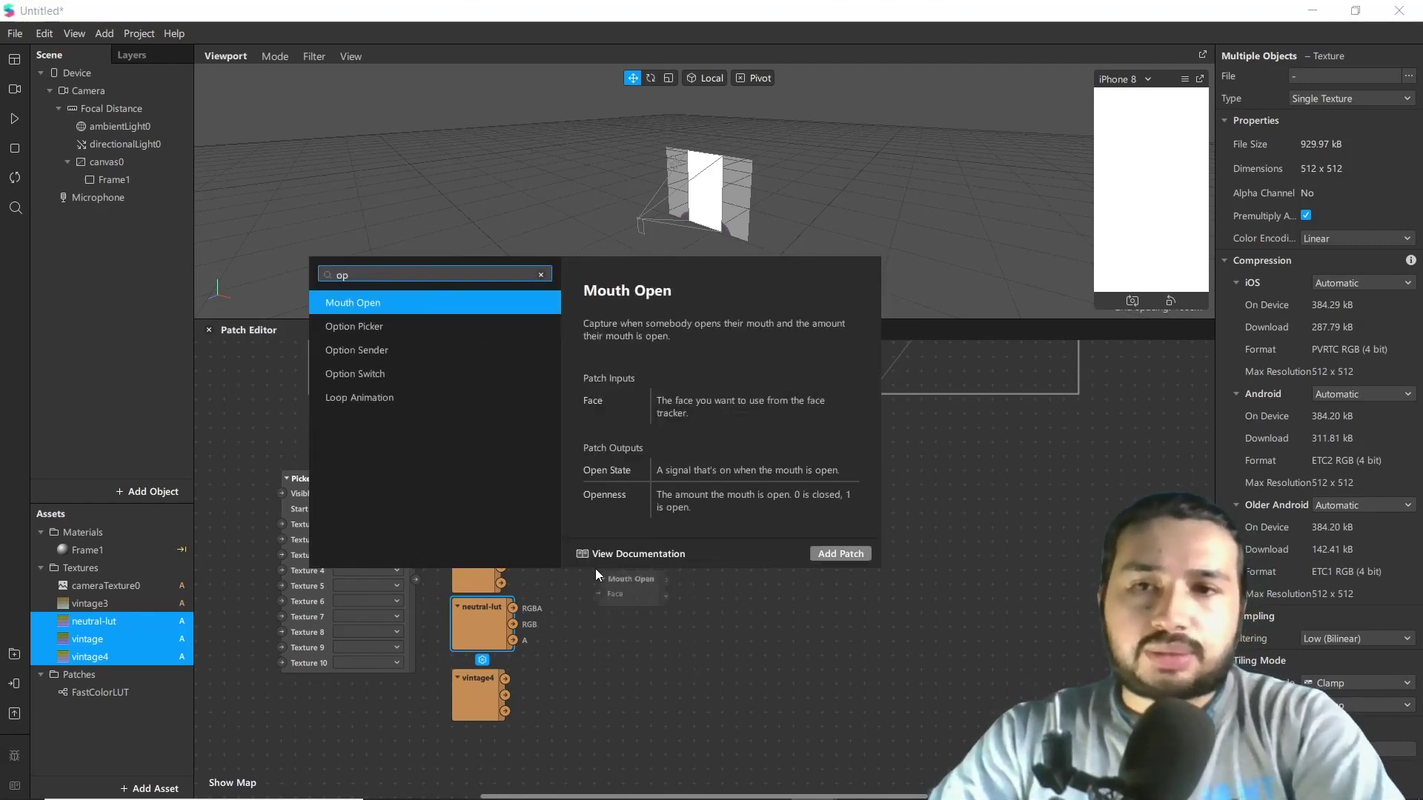
key(Down)
key(Return)
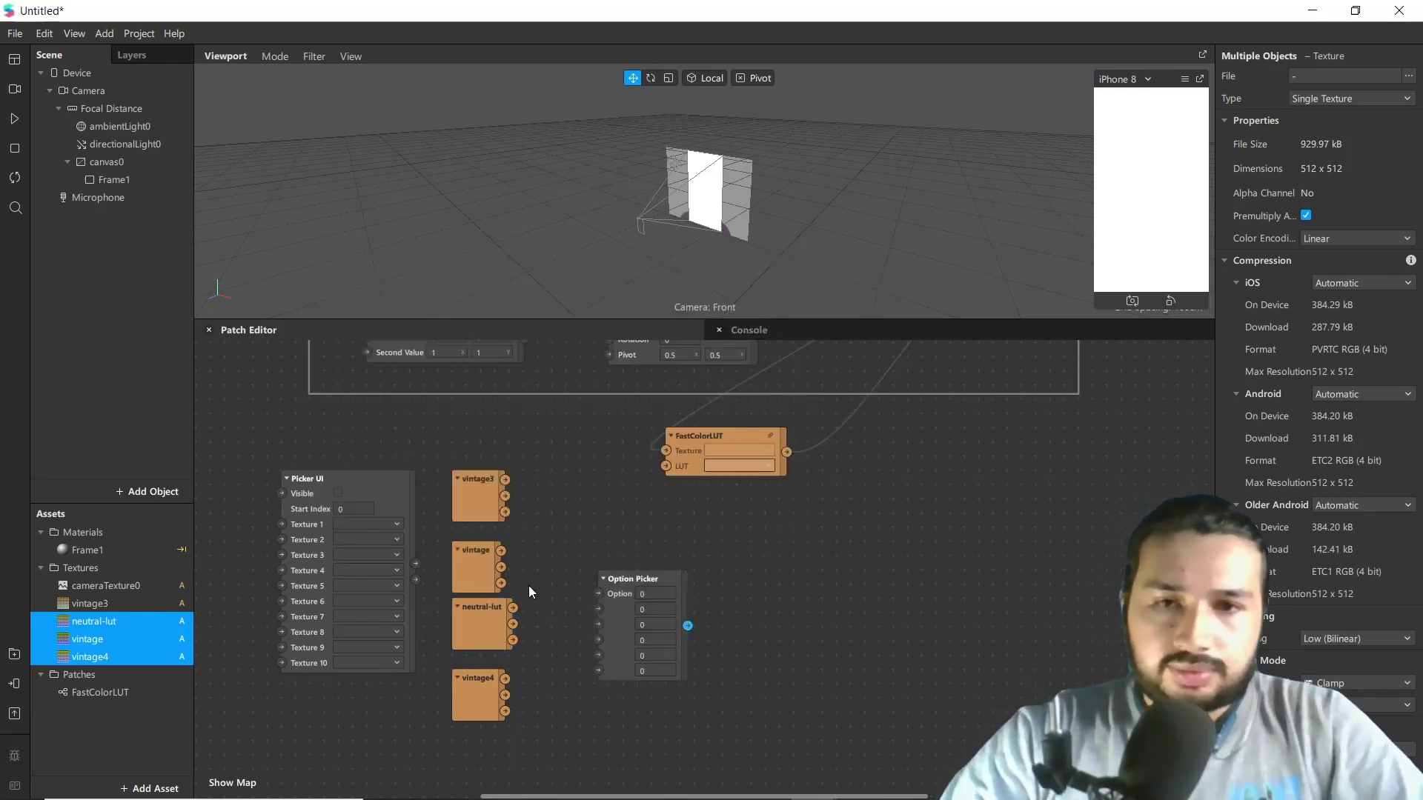
click(630, 597)
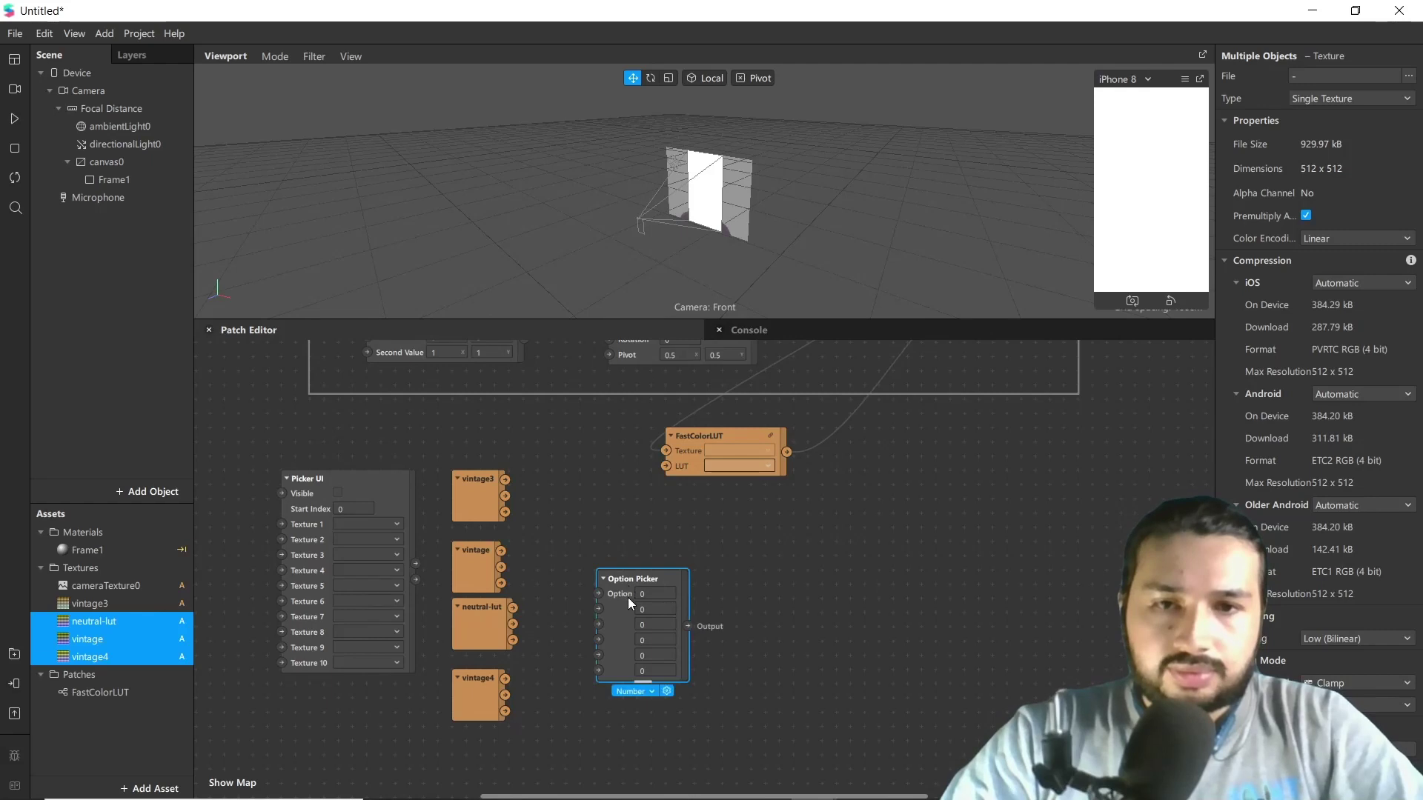
click(631, 692)
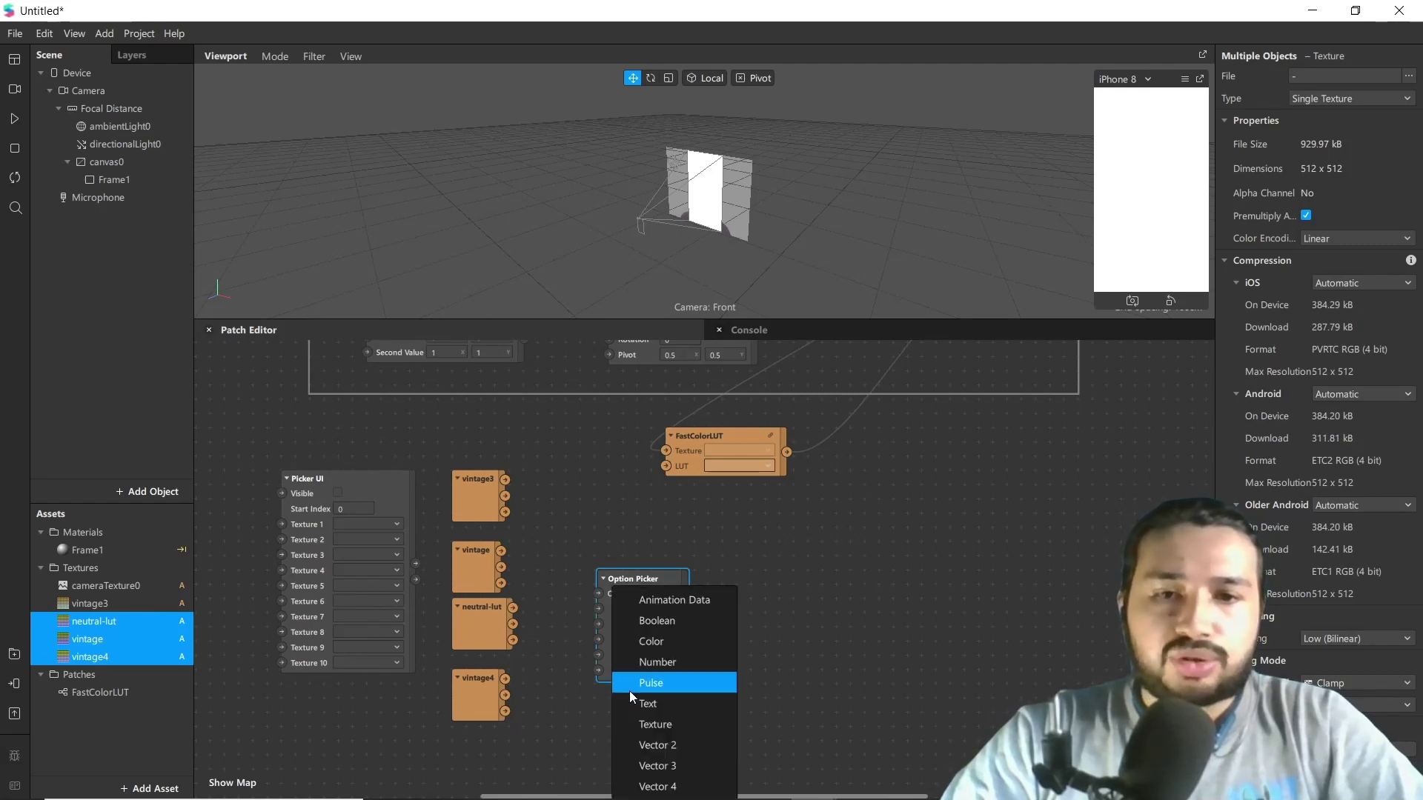
click(650, 723)
drag(660, 570, 656, 555)
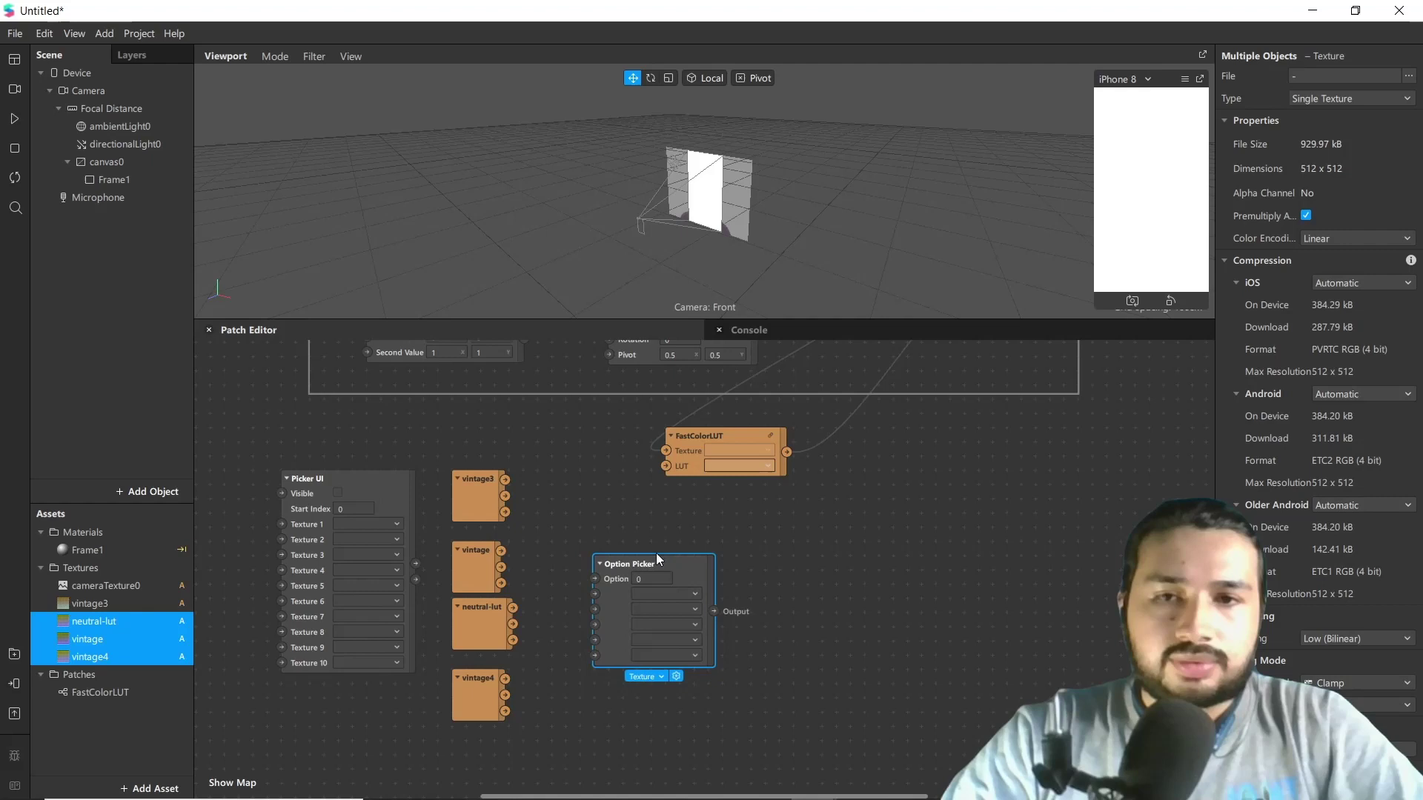
Connect the LUT textures to the Option Picker inputs and its output to FastColorLUT's LUT.
drag(506, 481, 596, 594)
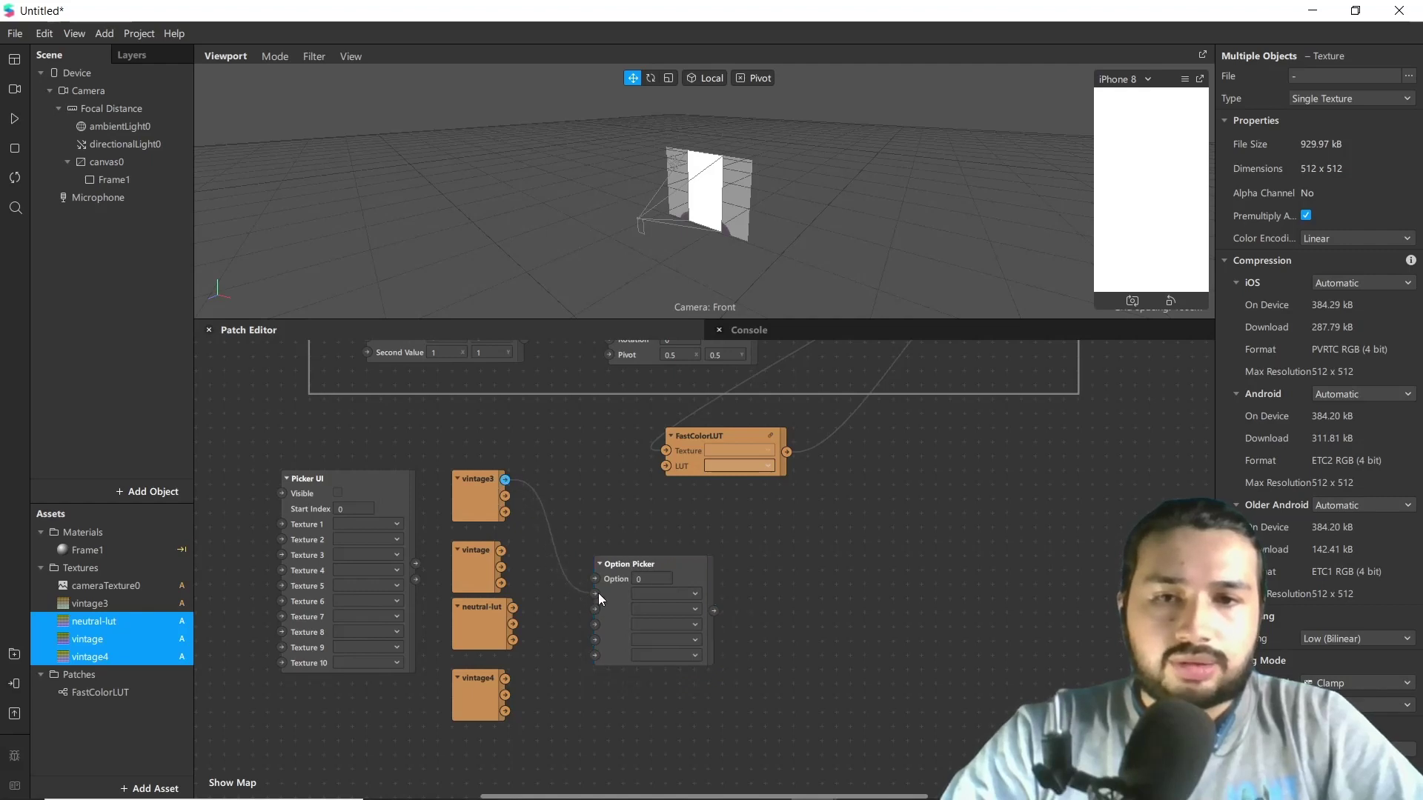
drag(501, 549, 563, 627)
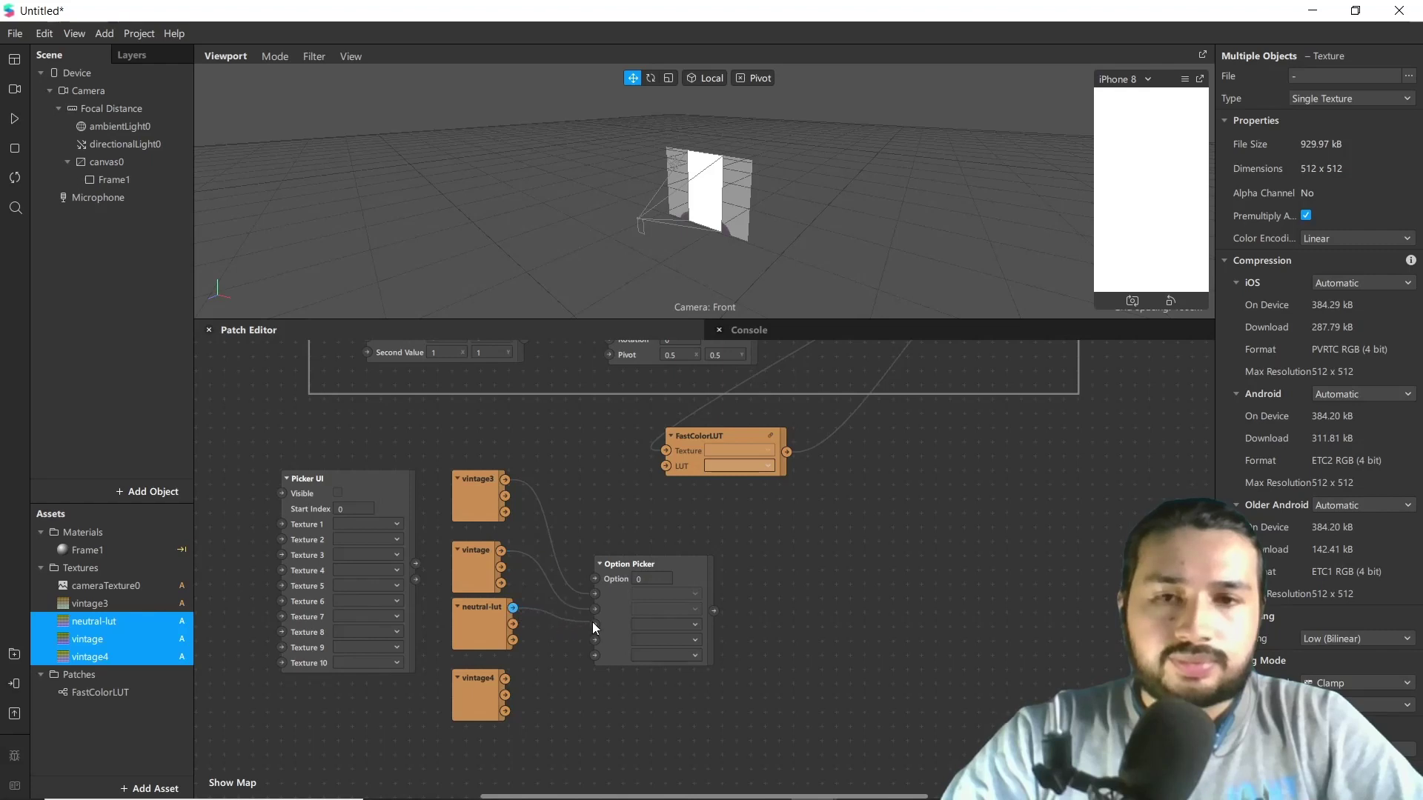
click(501, 683)
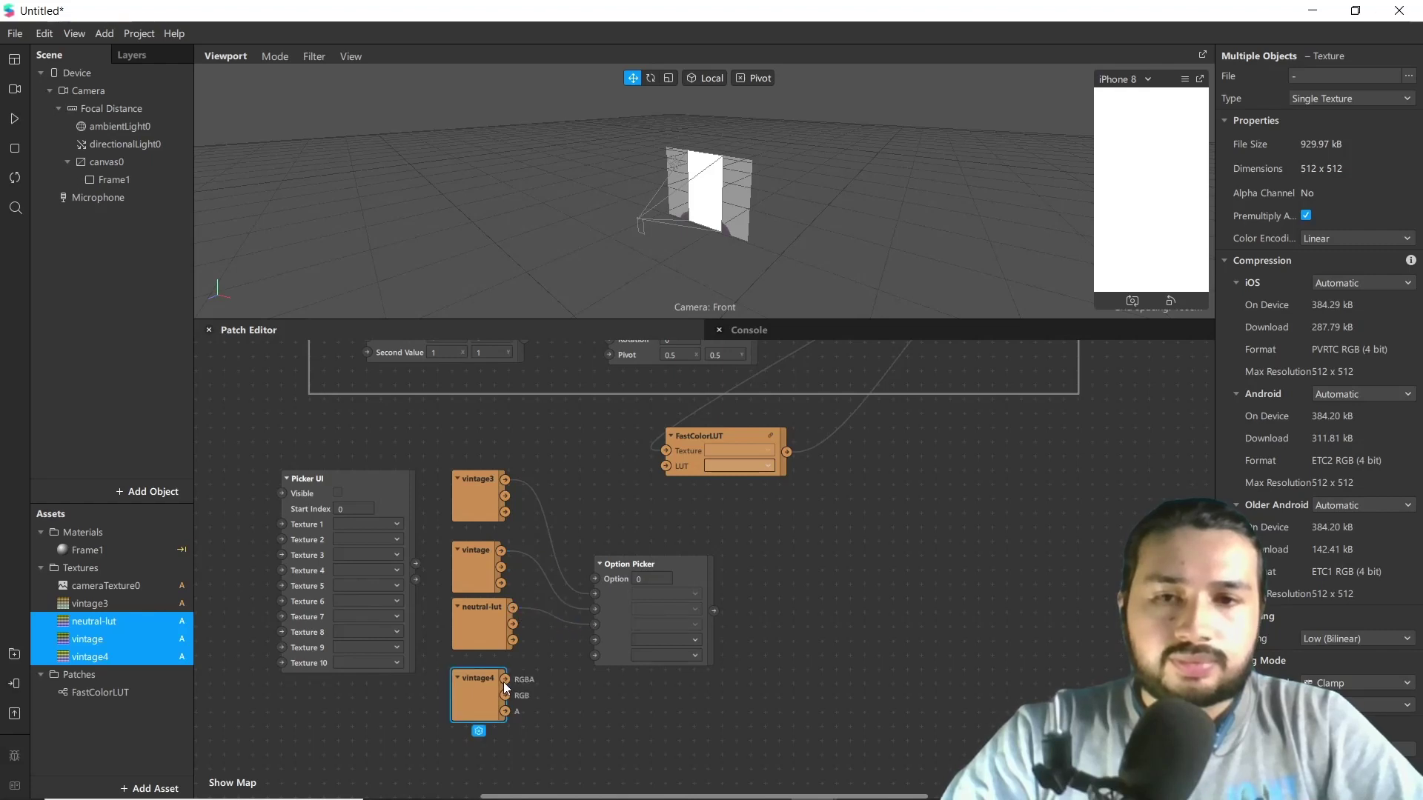
click(504, 678)
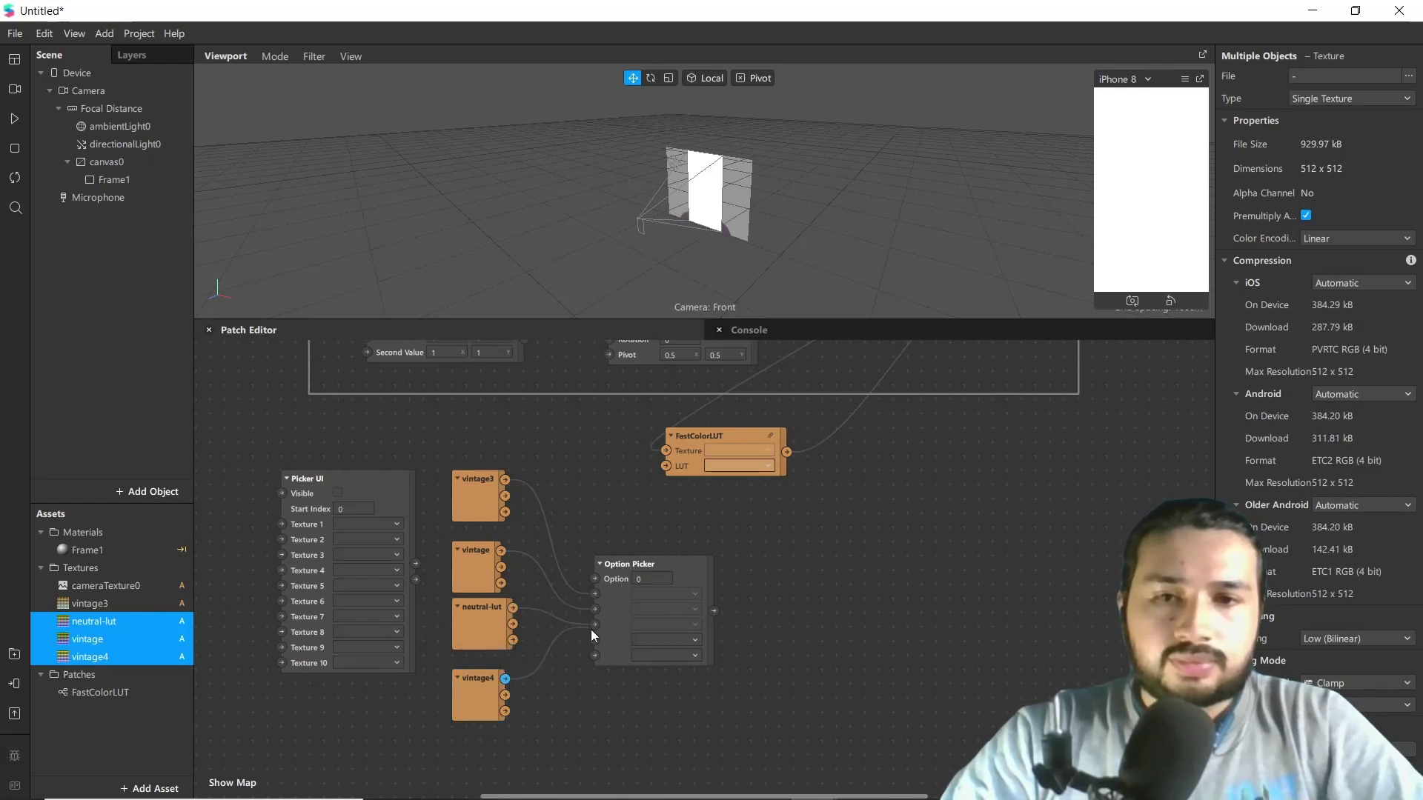
drag(595, 640, 595, 640)
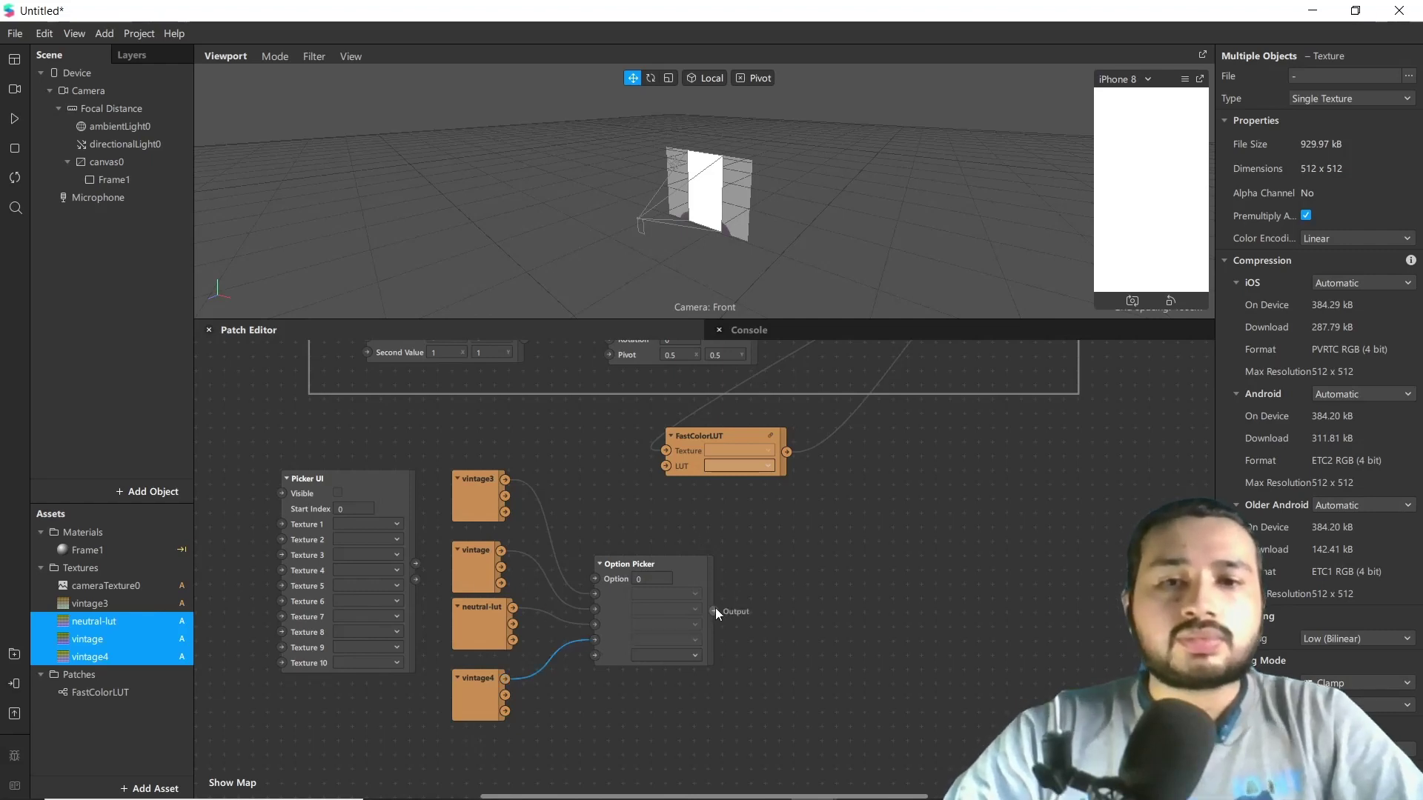
drag(714, 611, 664, 465)
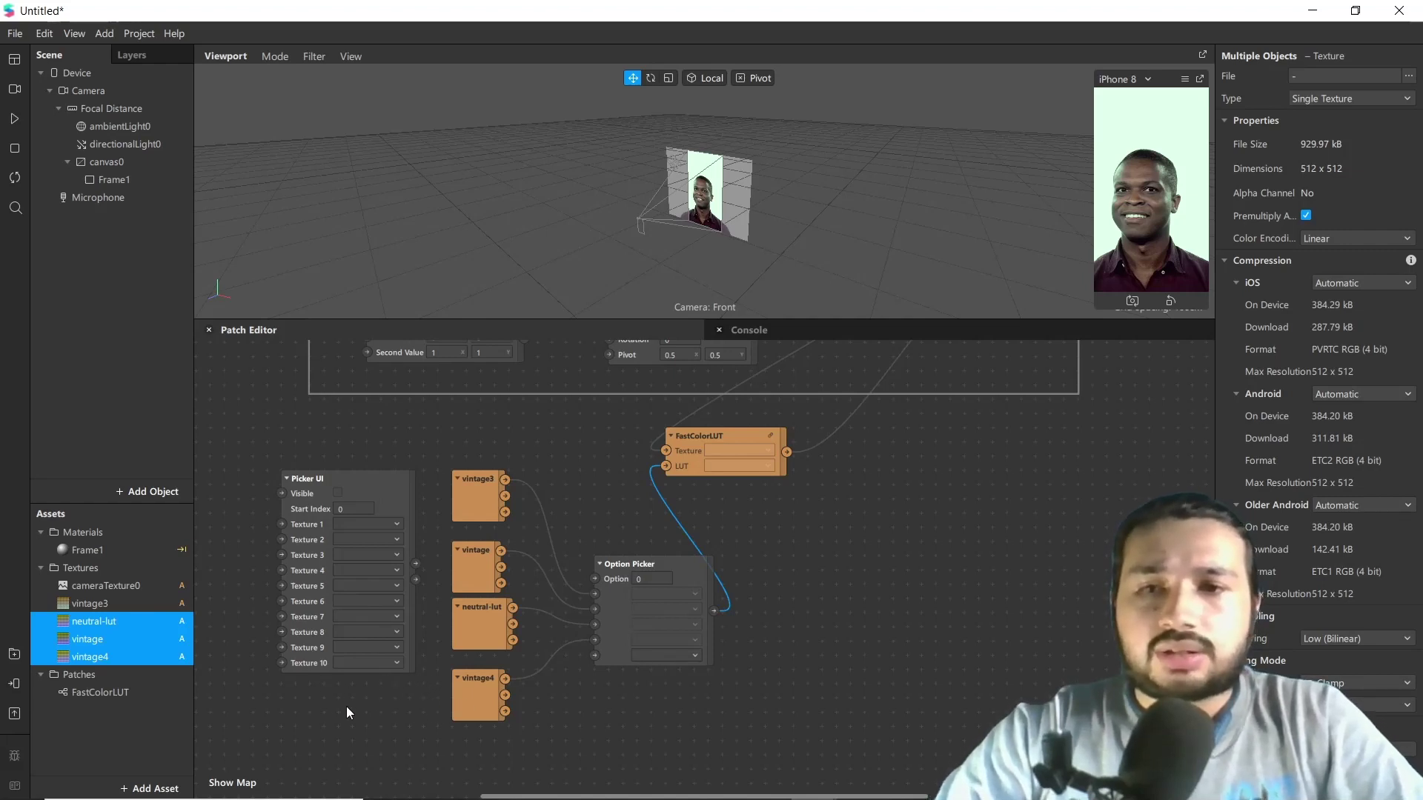
click(363, 481)
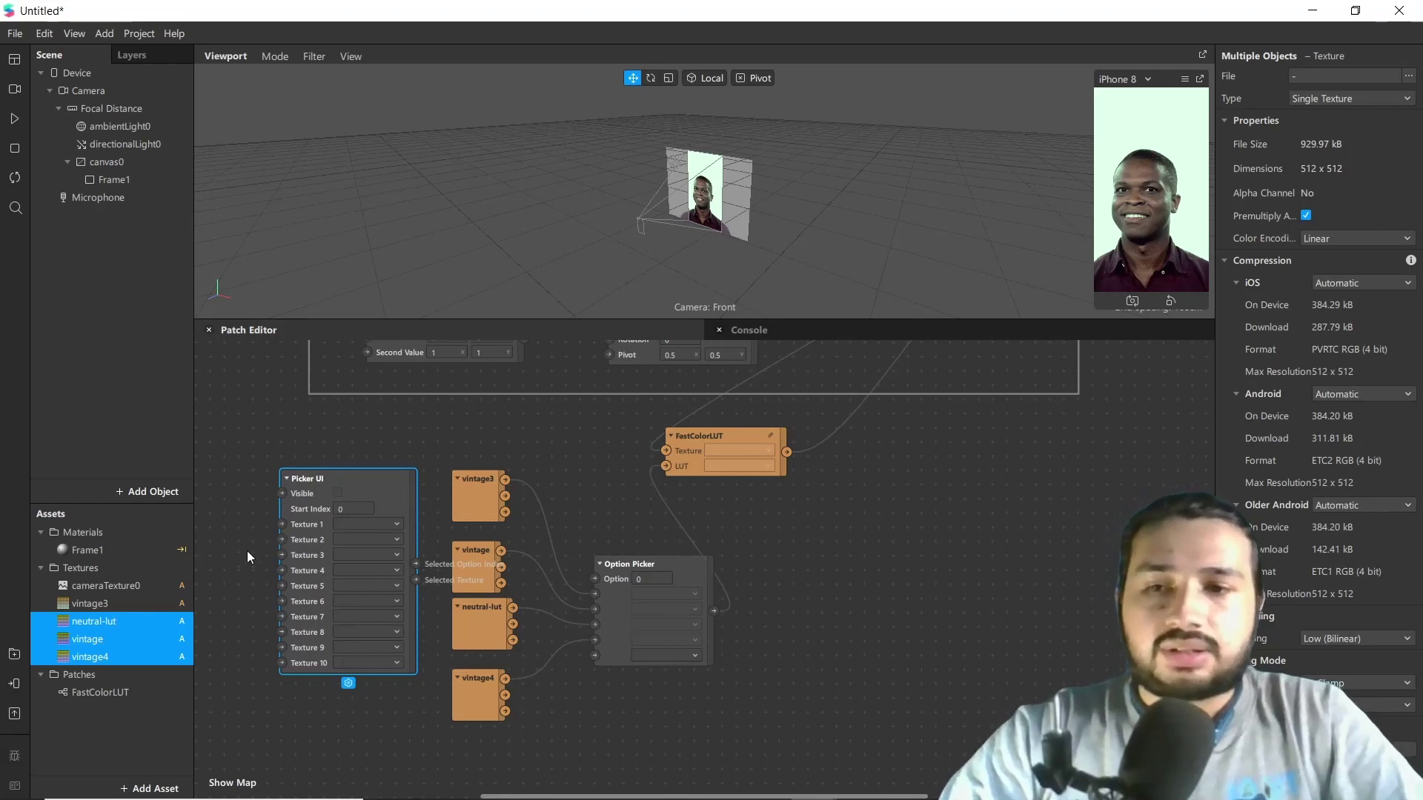
click(246, 665)
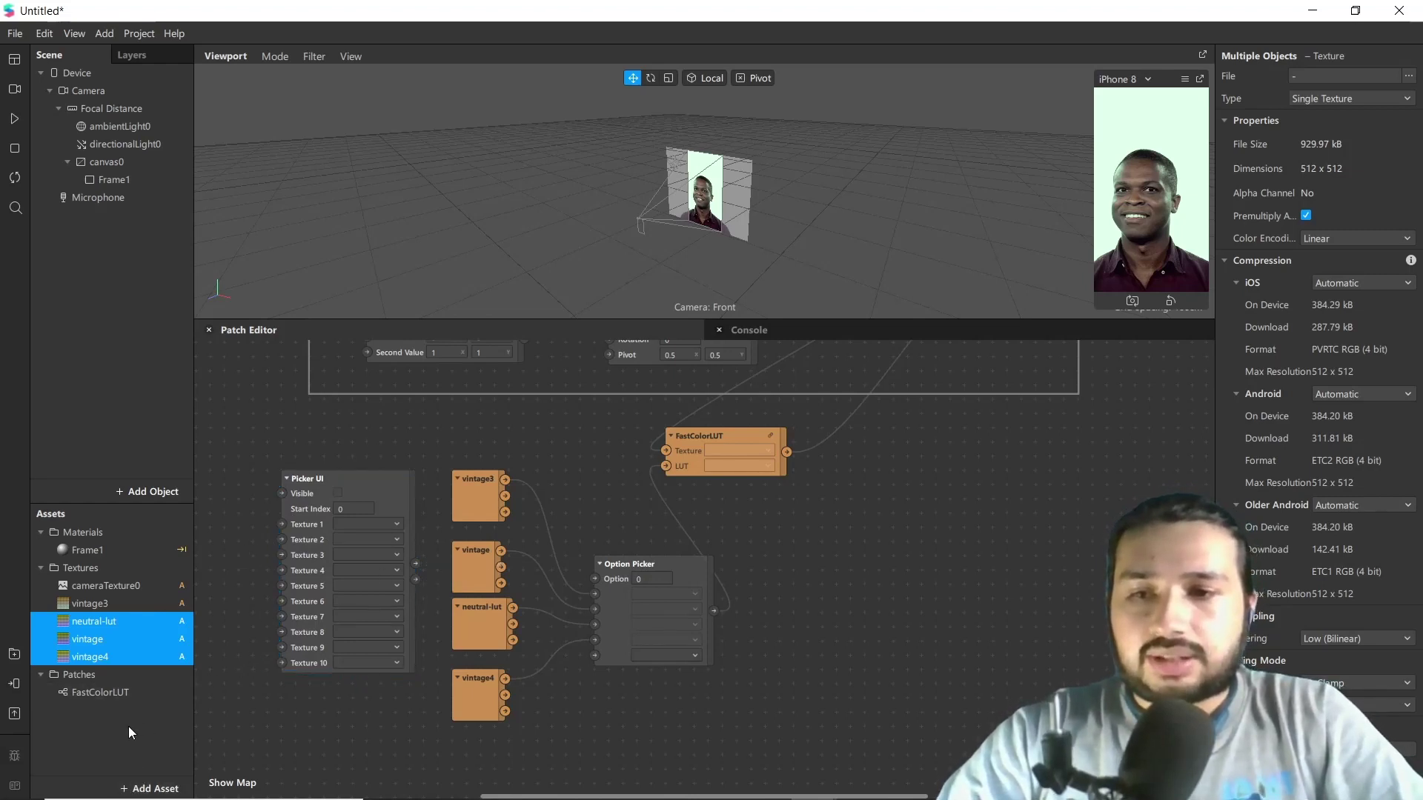
Import all four icon images from the Assets/Icons folder as textures.
click(136, 769)
click(141, 787)
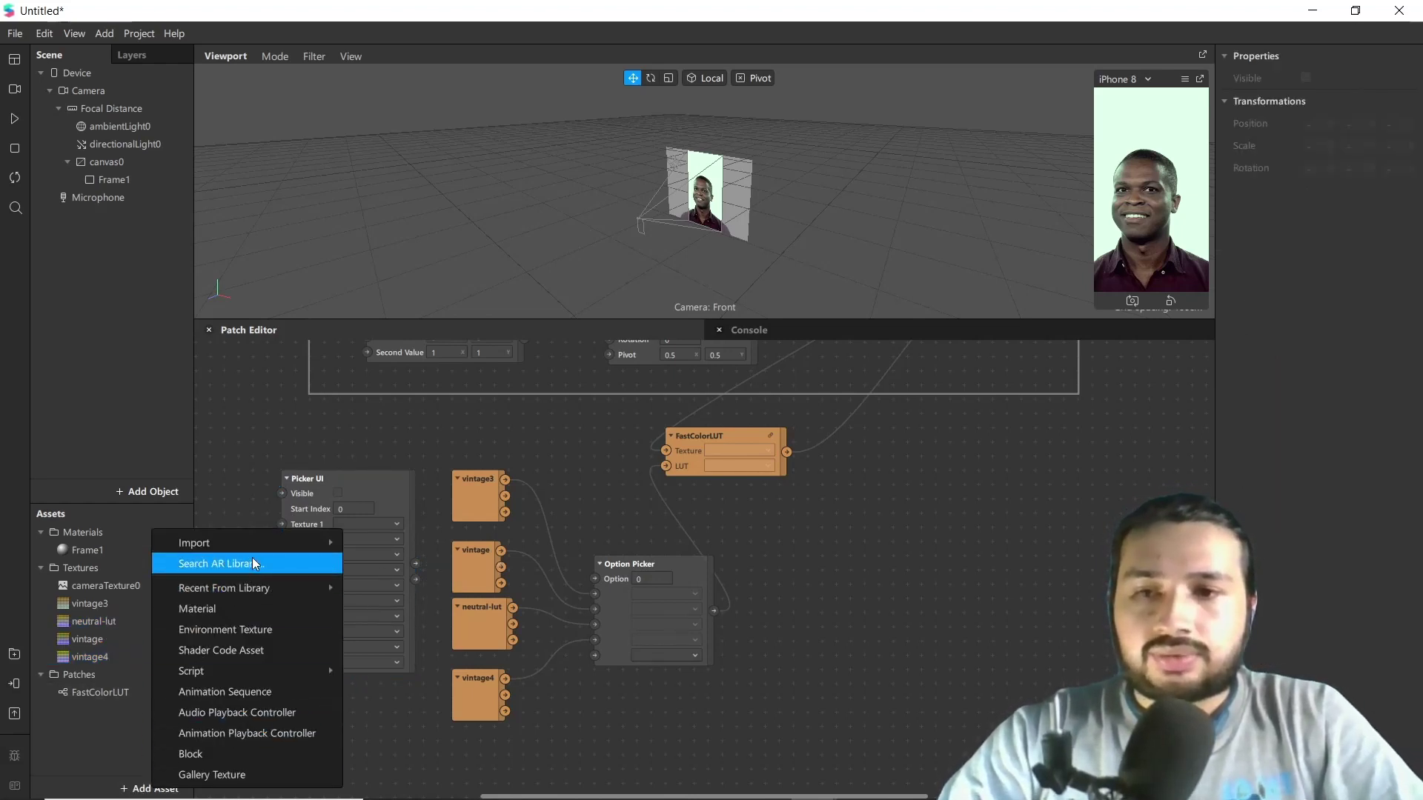
mouse_move(293, 541)
click(407, 542)
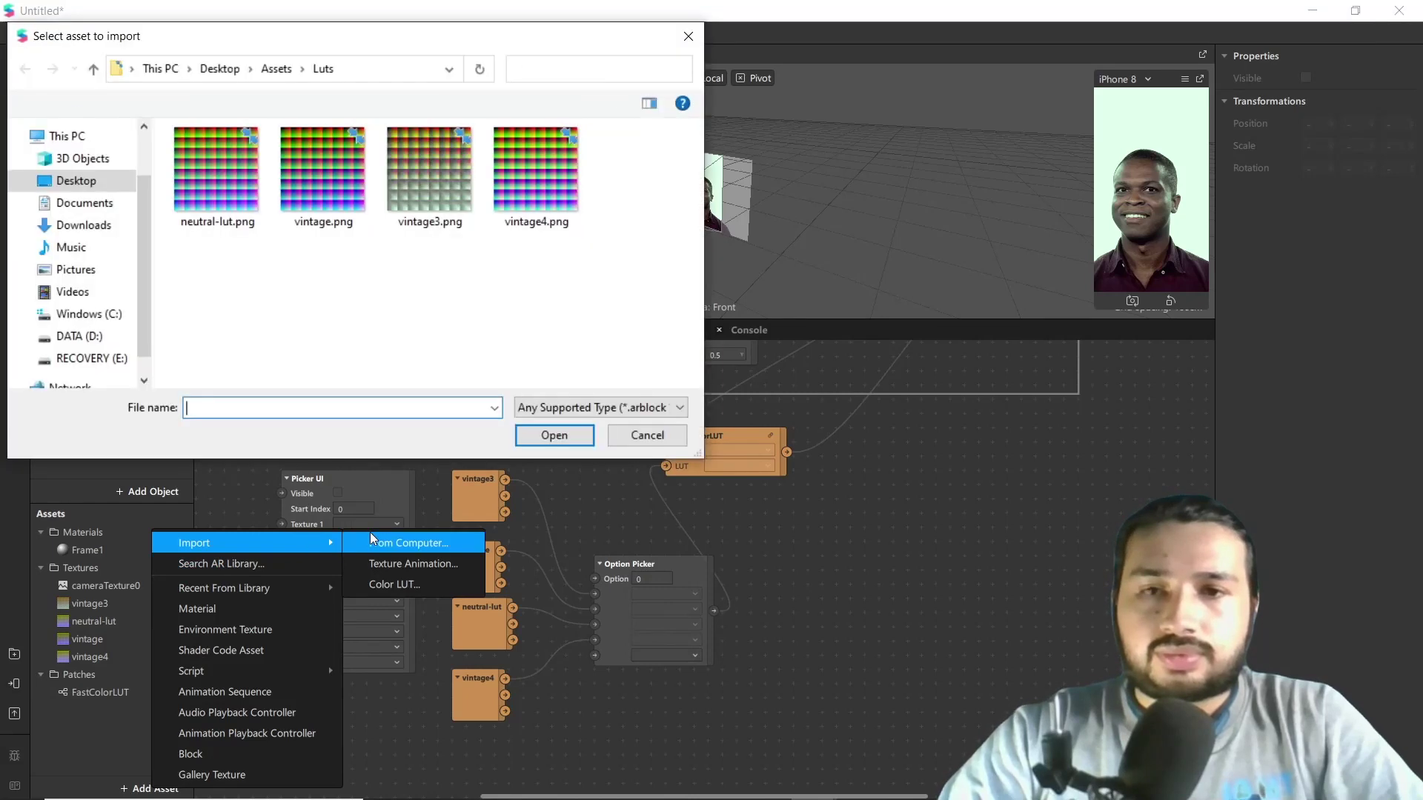
click(276, 69)
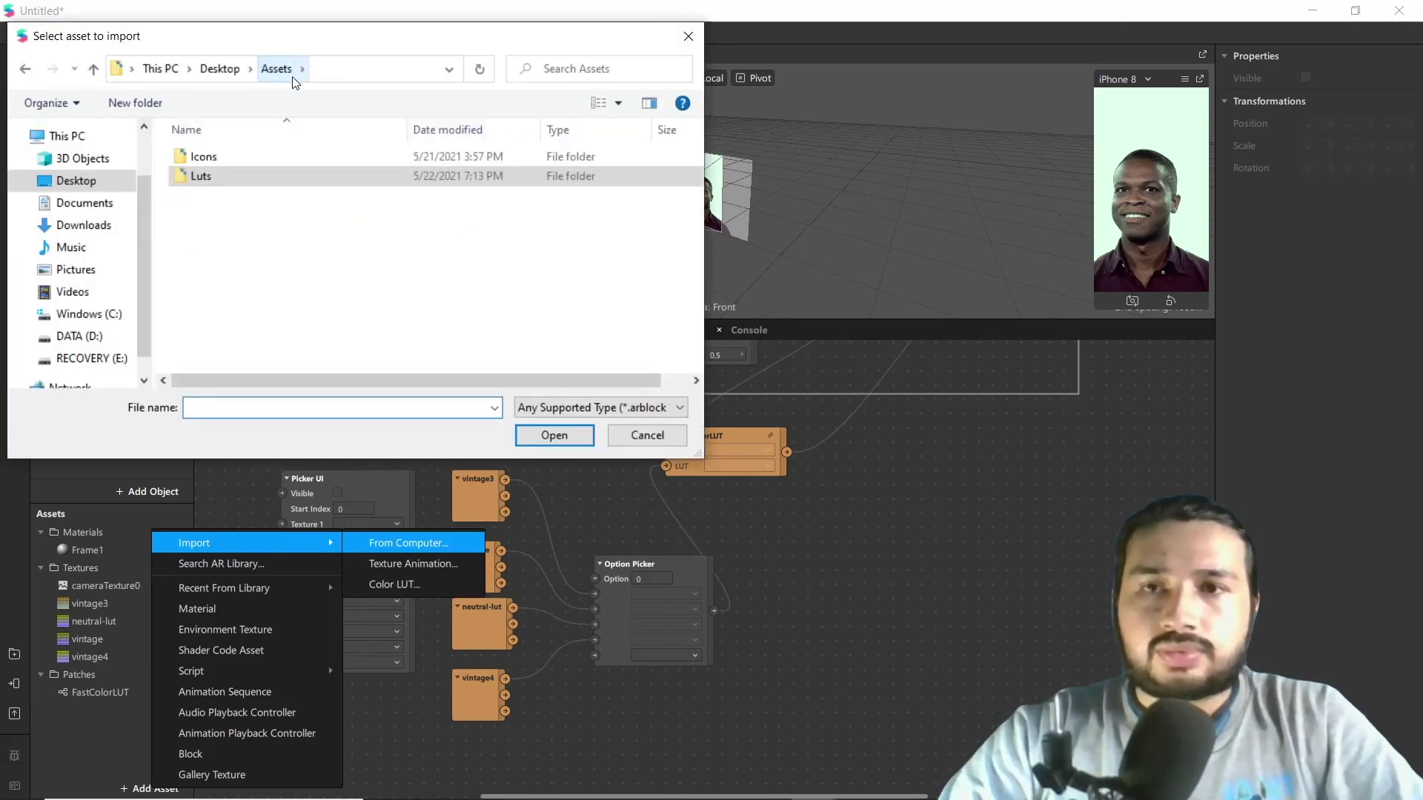
double_click(262, 157)
click(244, 171)
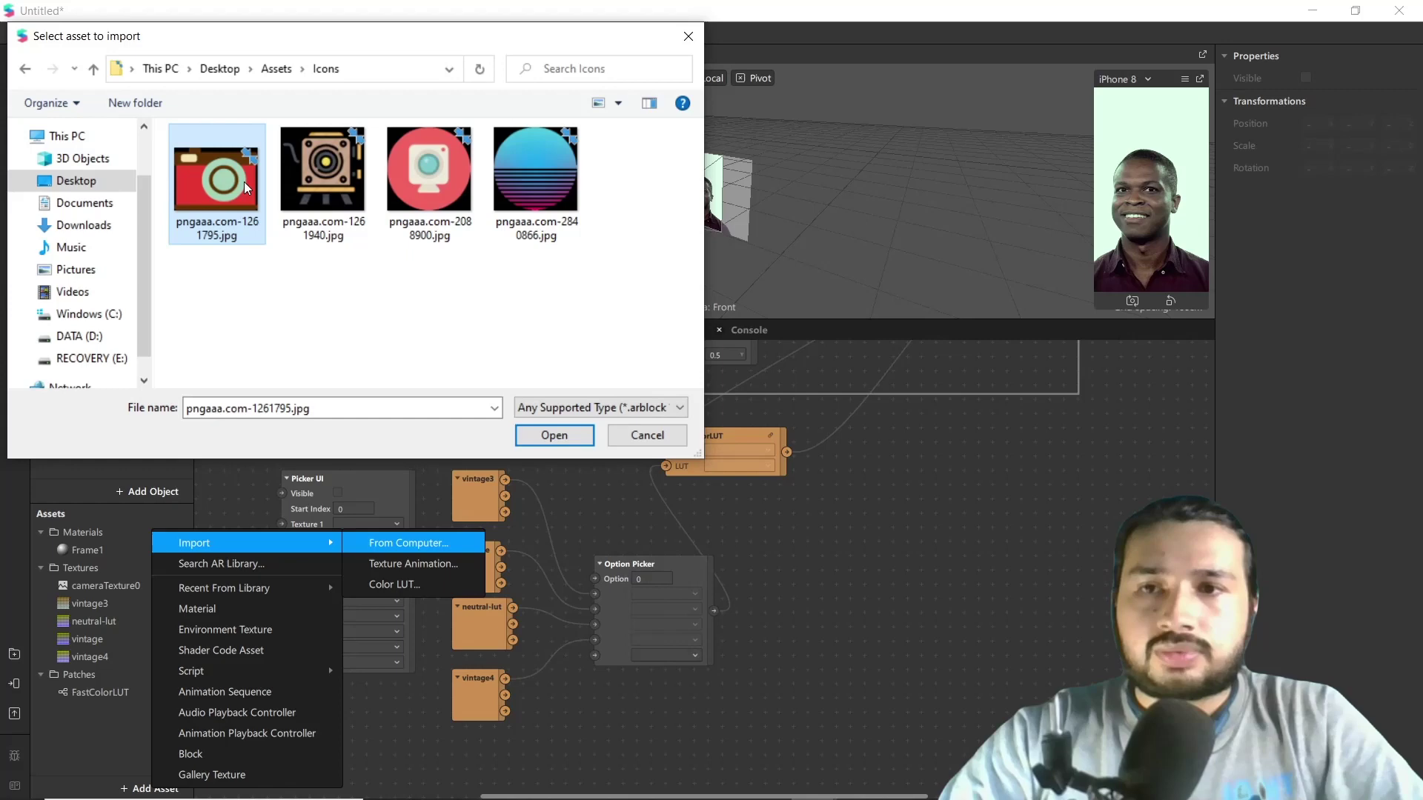
shift+click(542, 198)
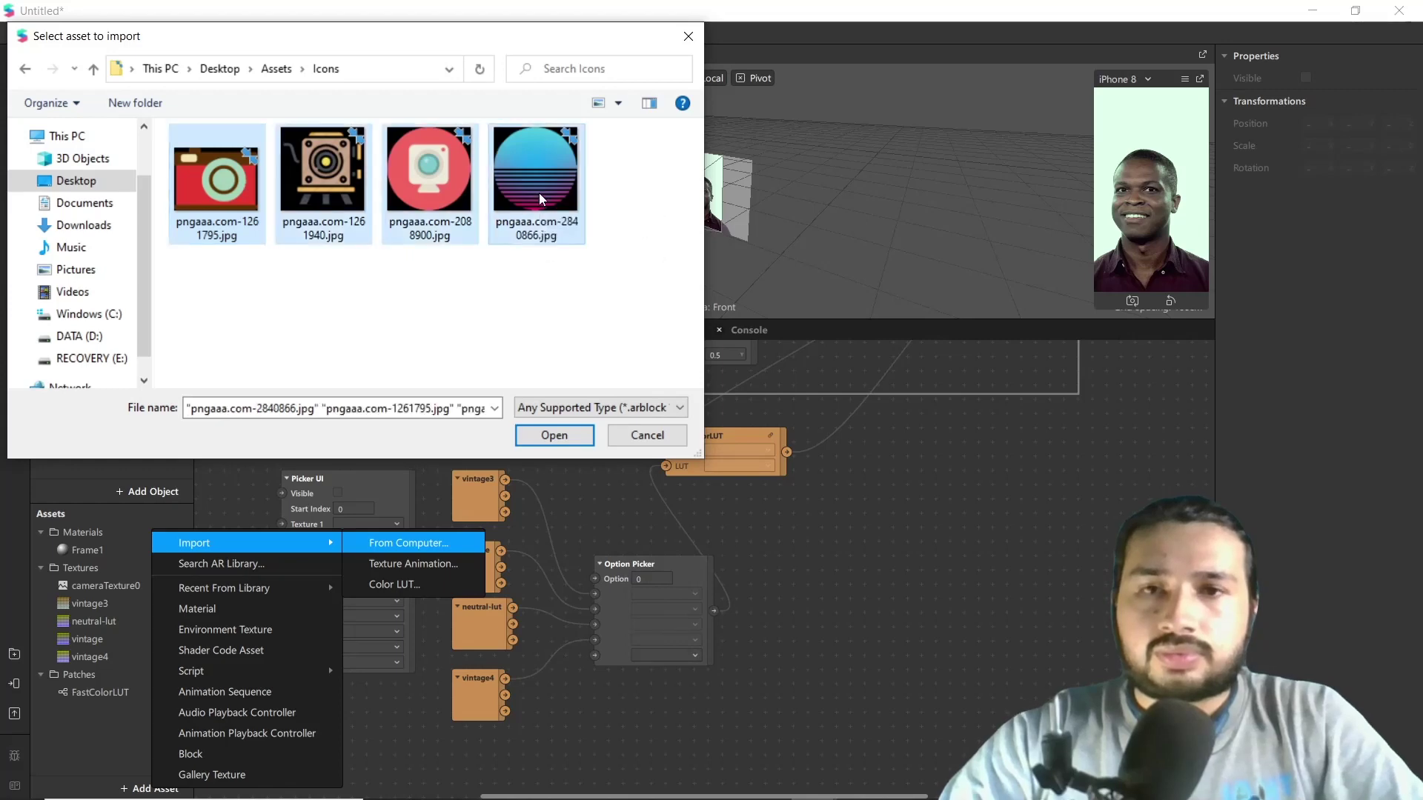
click(554, 435)
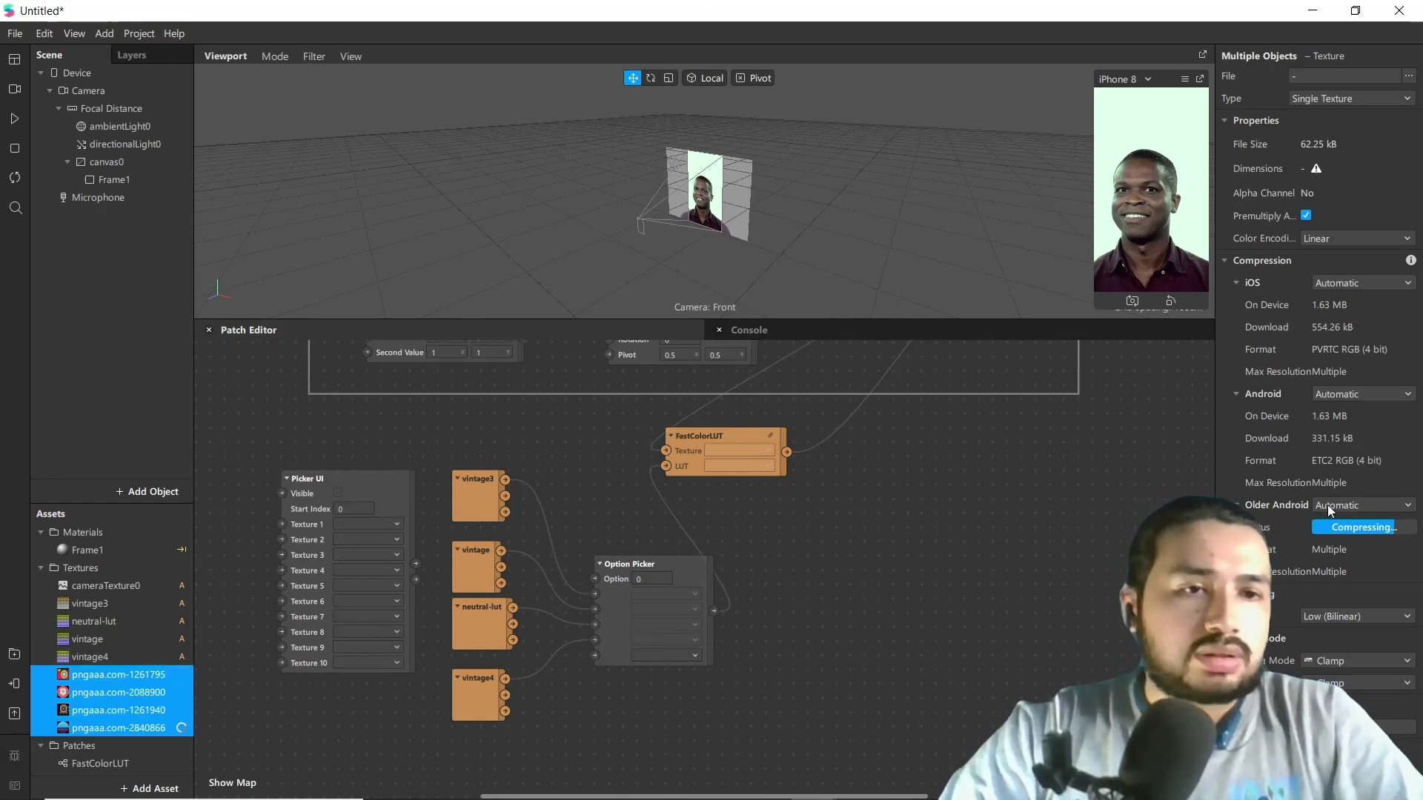
Set iOS, Android and Older Android compression to None in the Inspector for the icon textures.
click(1345, 286)
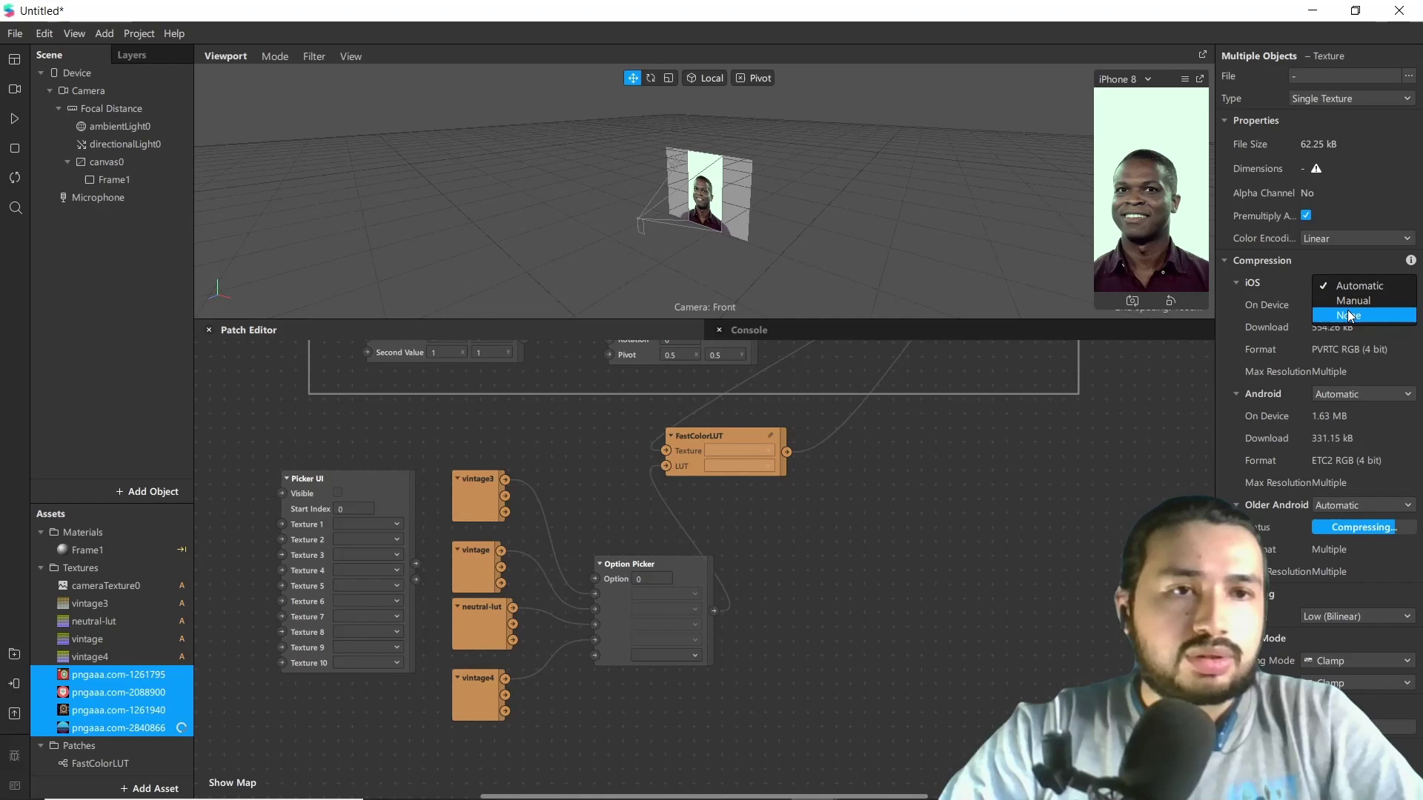
click(1347, 312)
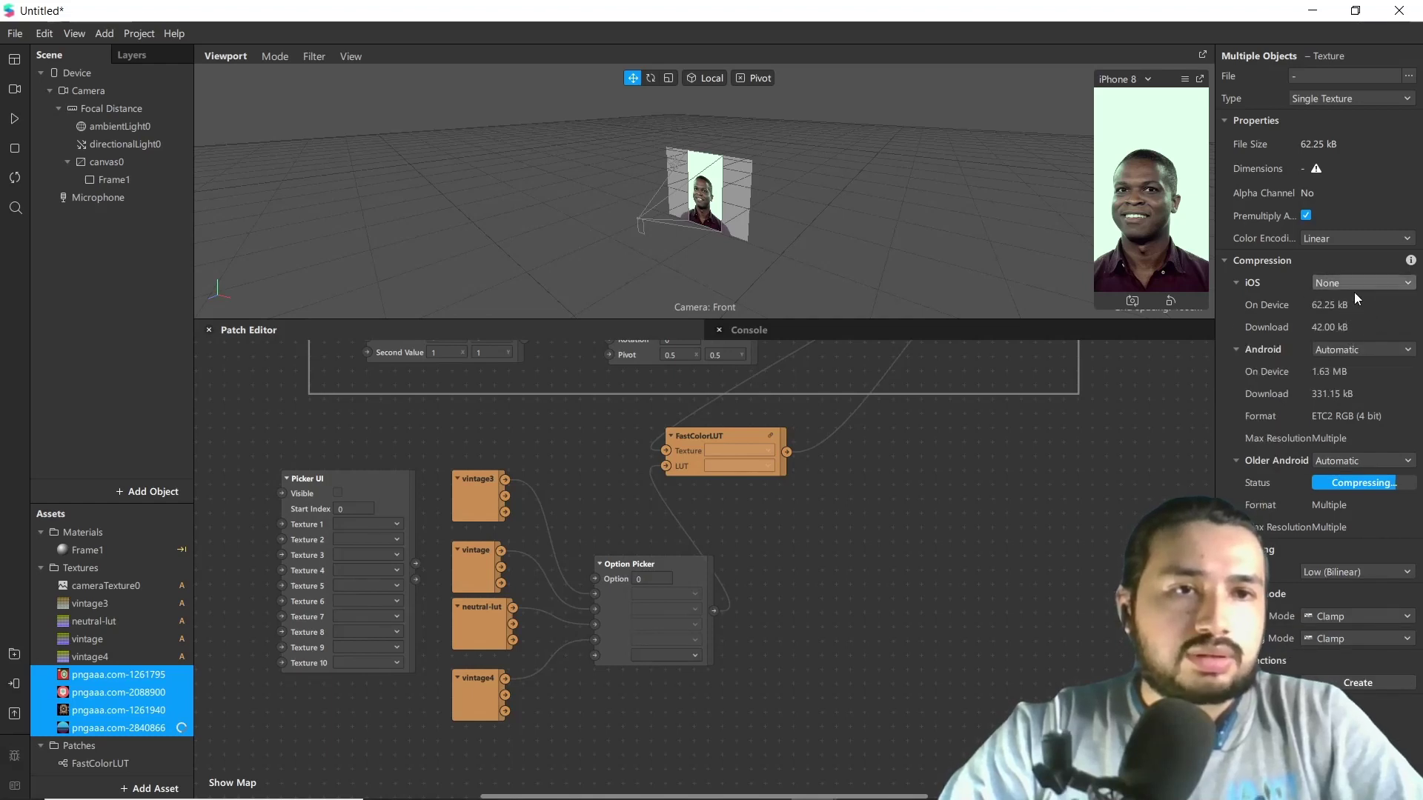
click(1347, 354)
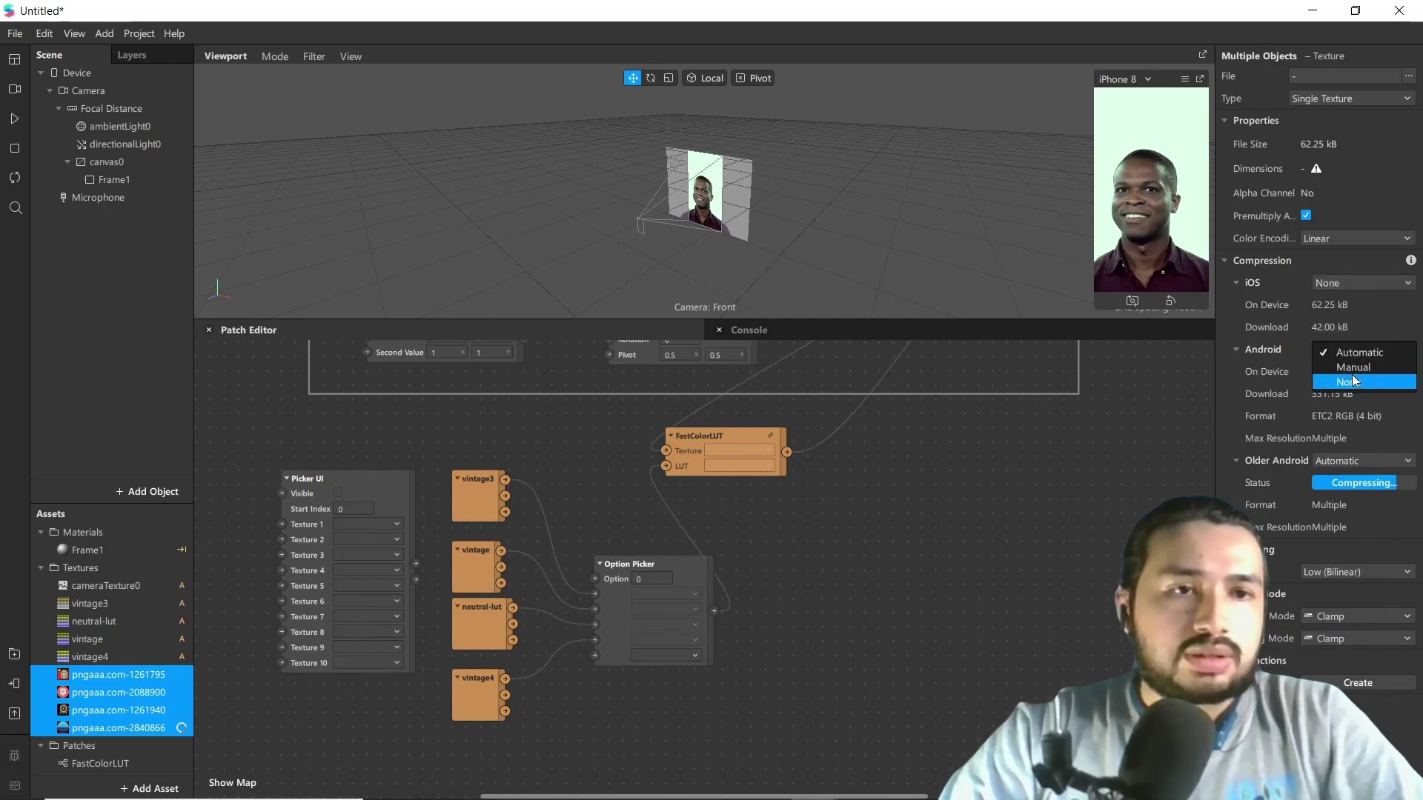
click(1349, 379)
click(1362, 414)
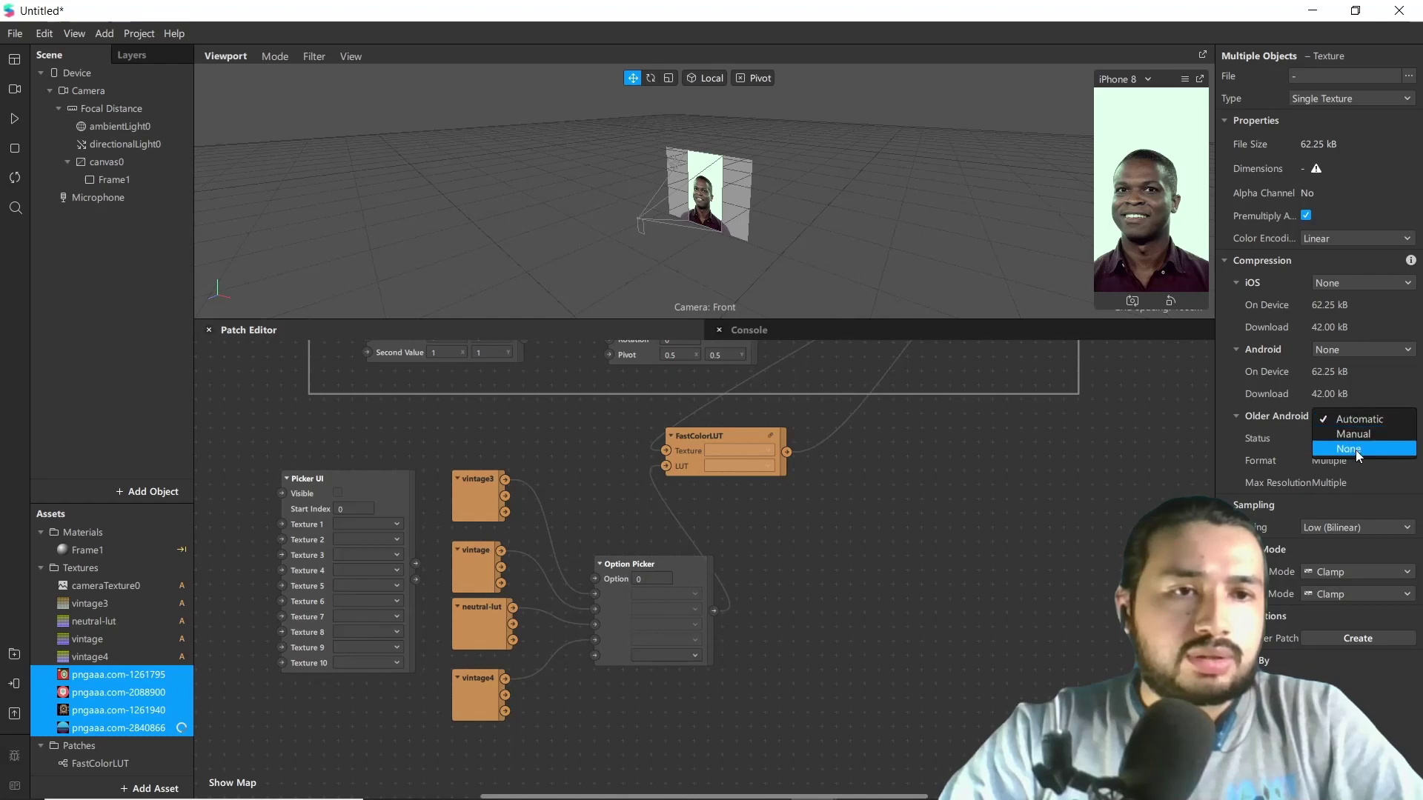
click(1354, 451)
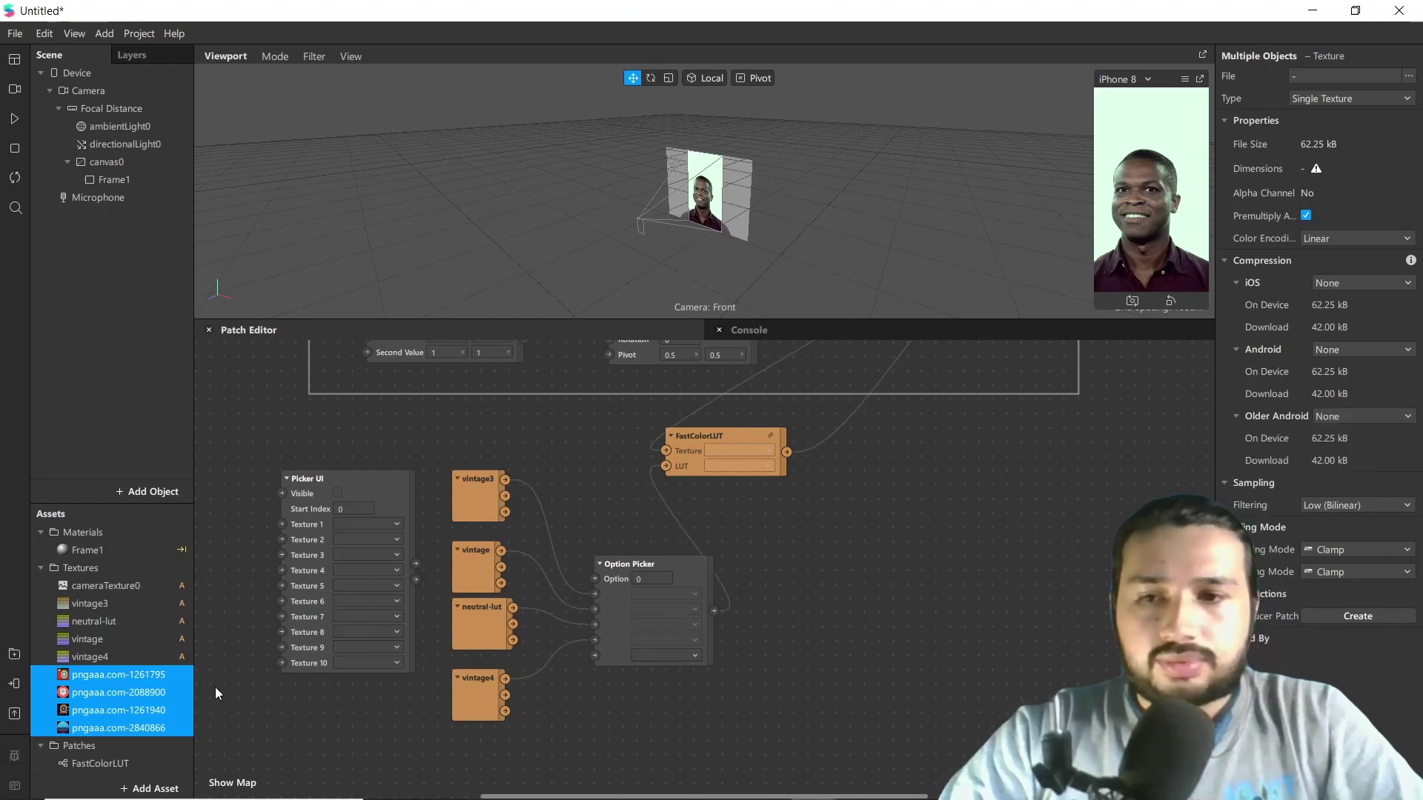
Assign the four pngaaa icon images, including pngaaa.com-1261940 and pngaaa.com-2840866, to Picker UI Textures 1–4.
click(354, 526)
click(391, 590)
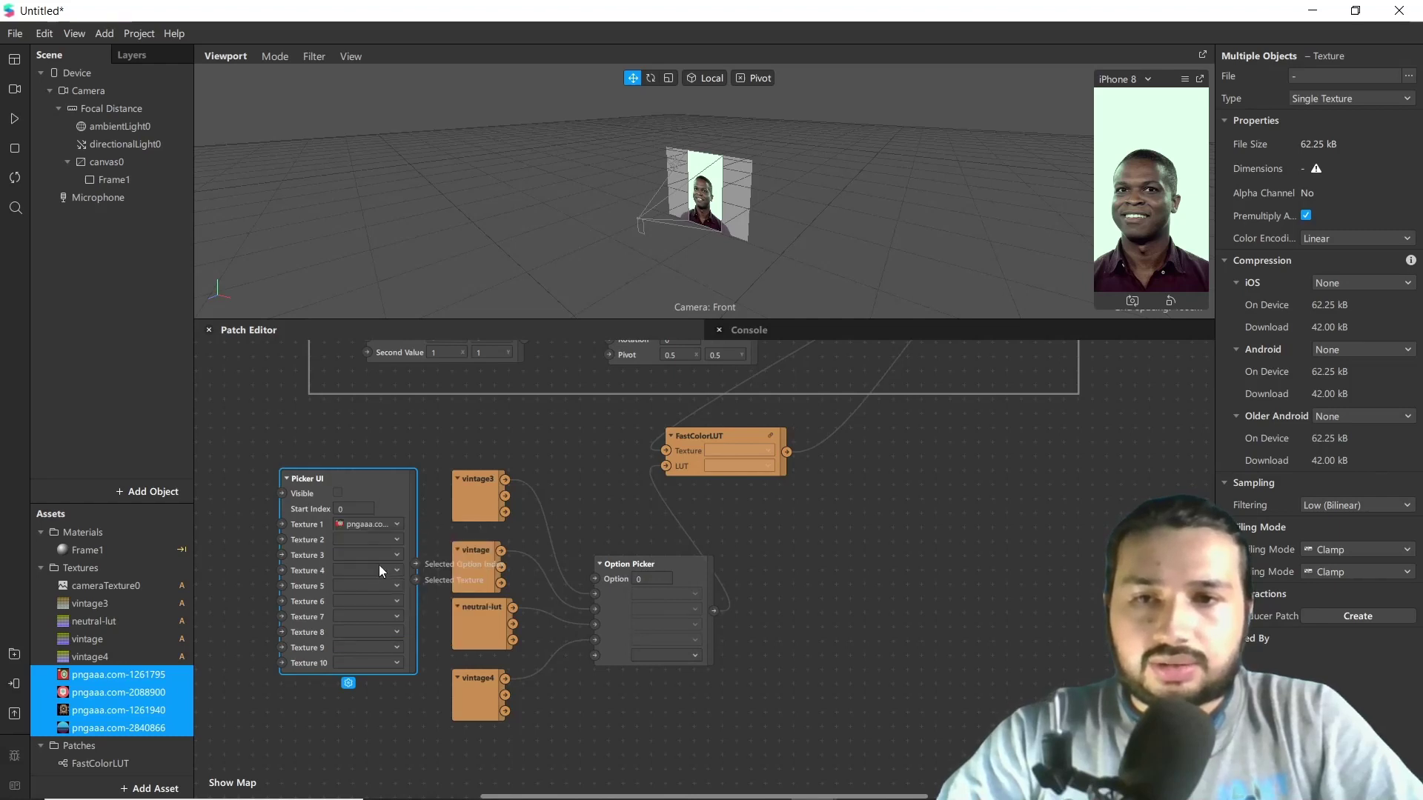
click(368, 539)
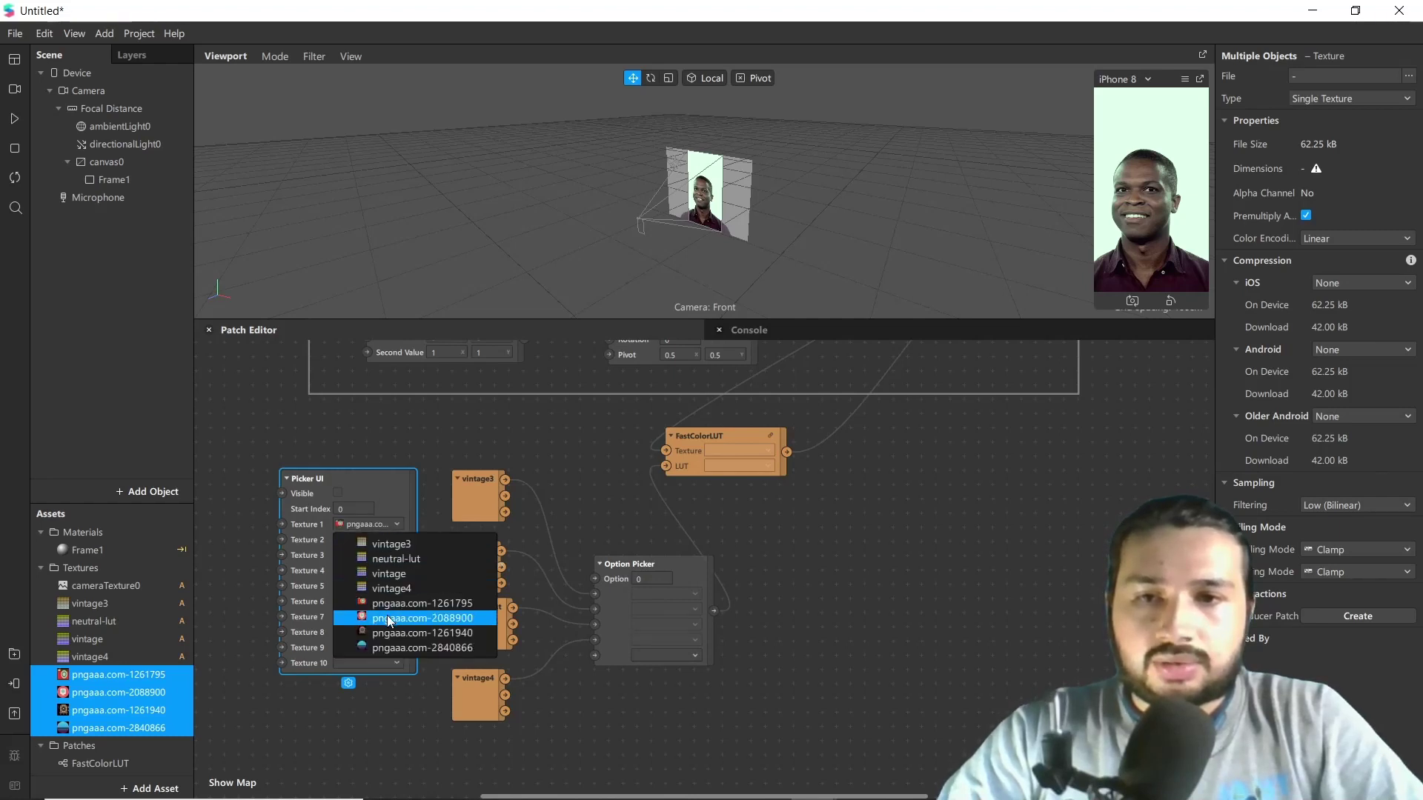
click(389, 620)
click(368, 555)
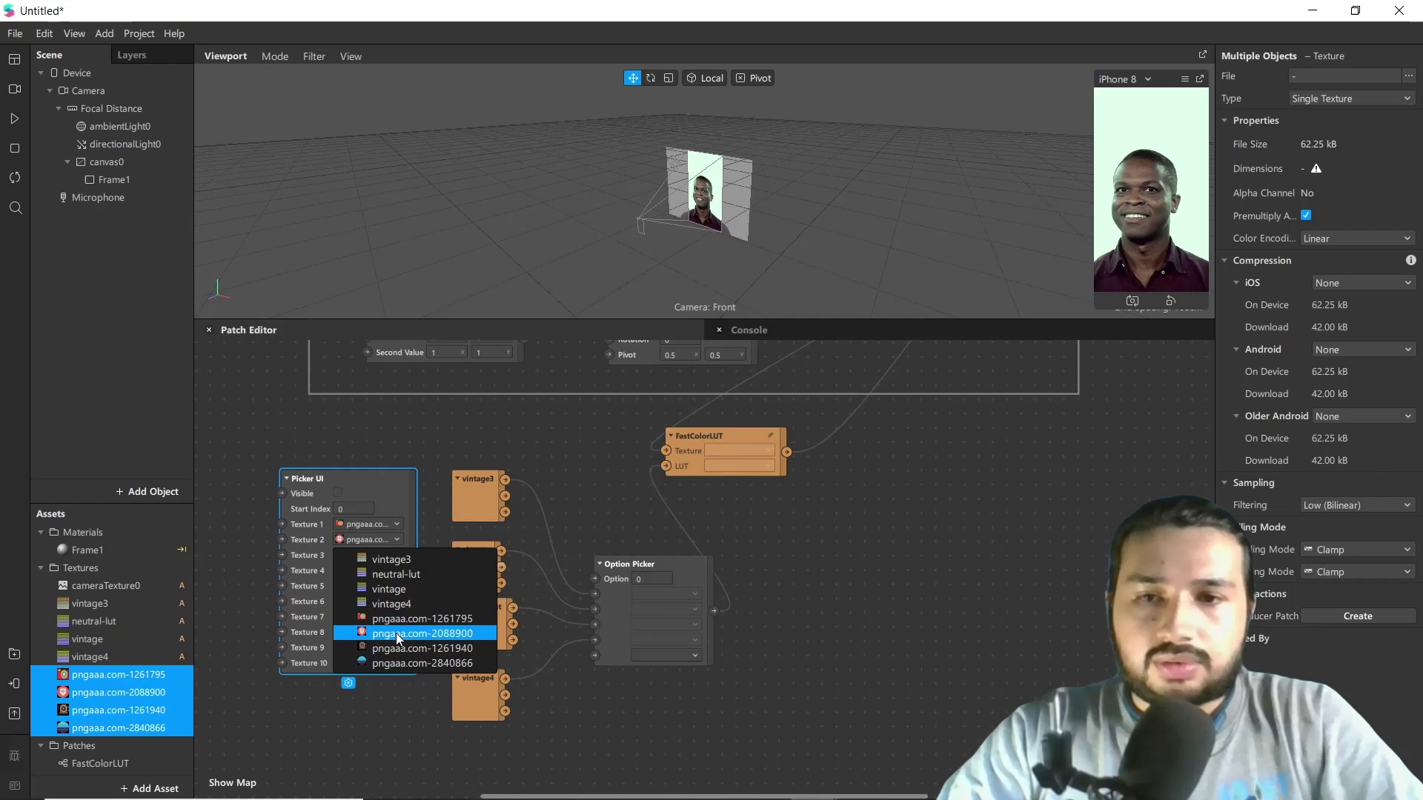
click(397, 648)
click(370, 569)
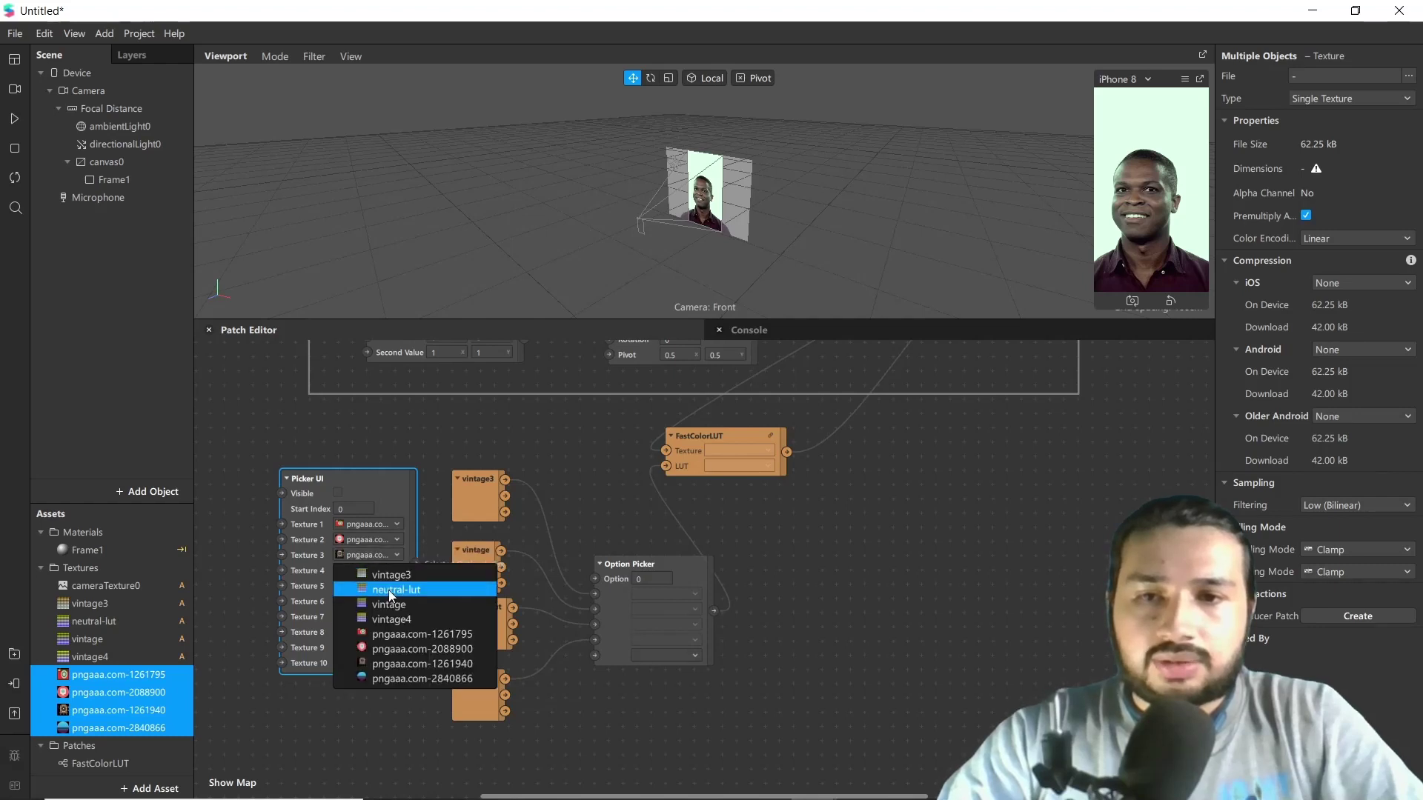
click(403, 674)
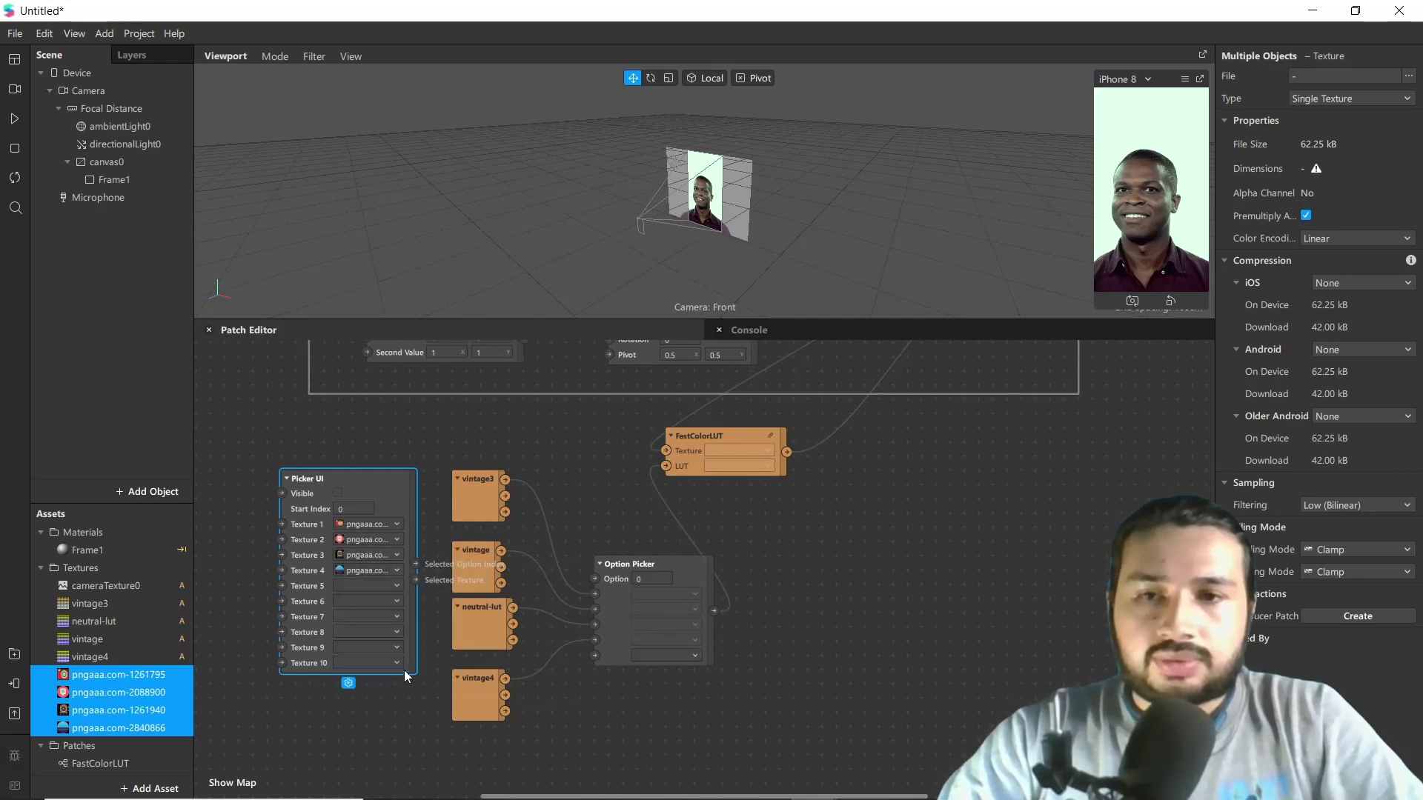
Tick Visible on the Picker UI patch, then deselect it and undo the last change.
click(338, 494)
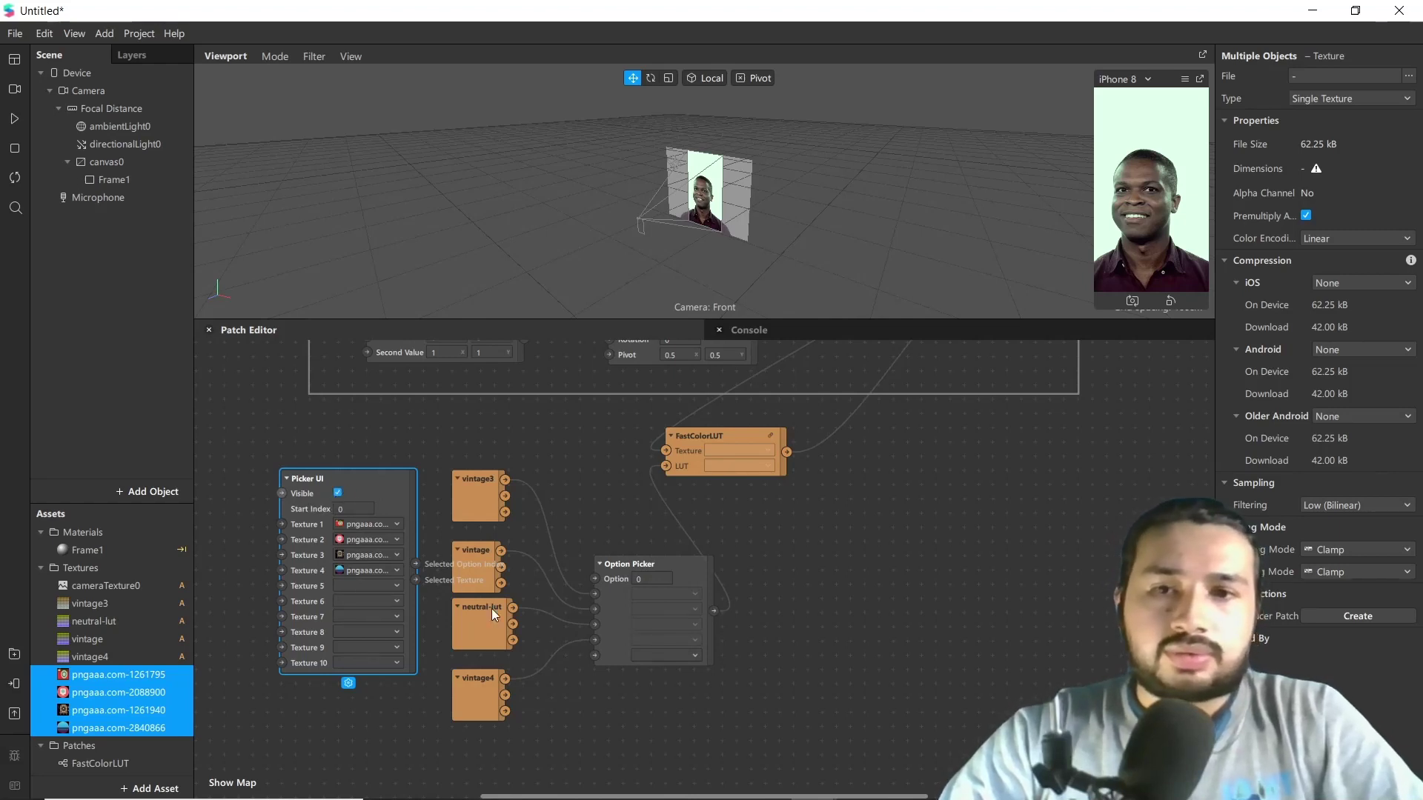
click(566, 678)
key(ctrl+z)
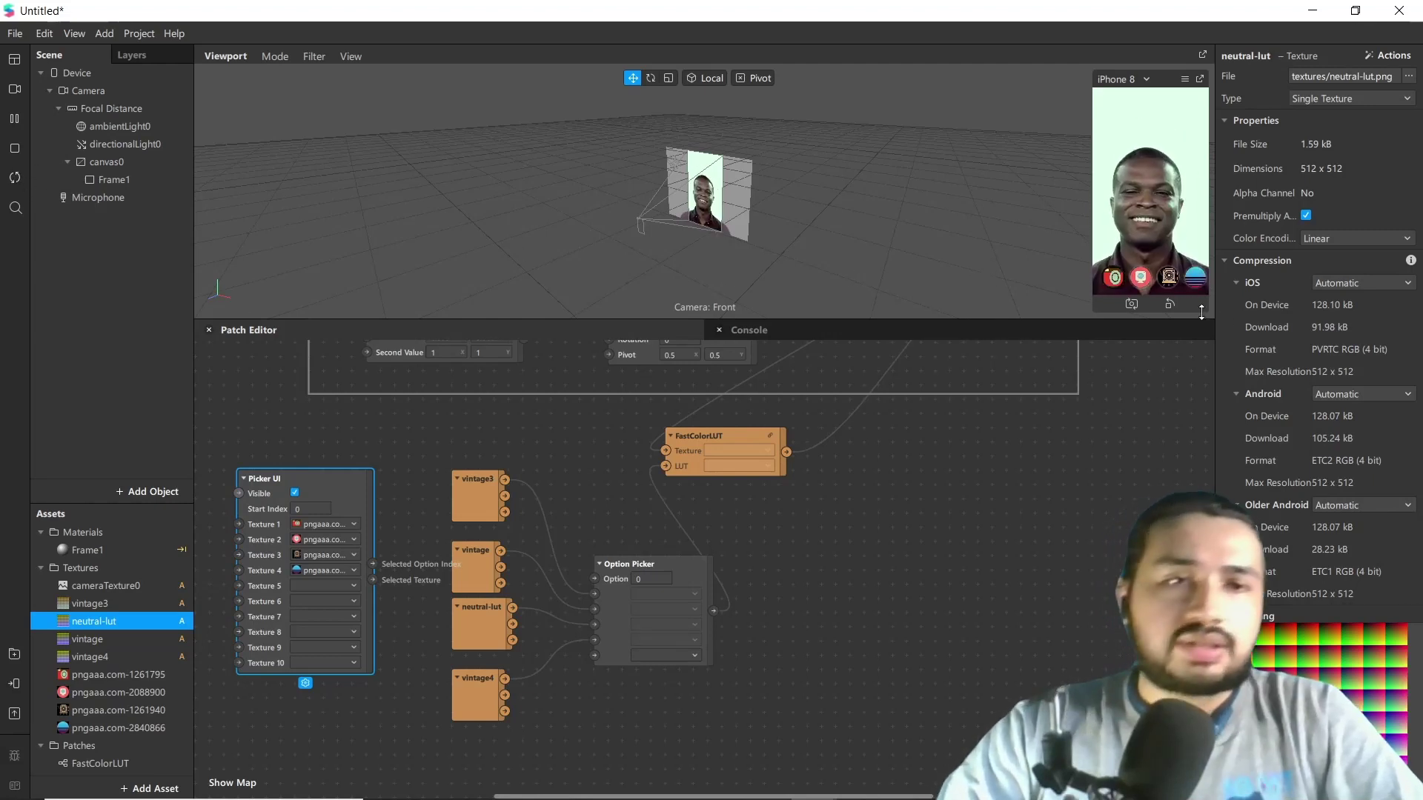
Connect Picker UI's Selected Option Index output to the Option Picker's Option input.
drag(1007, 321, 1086, 355)
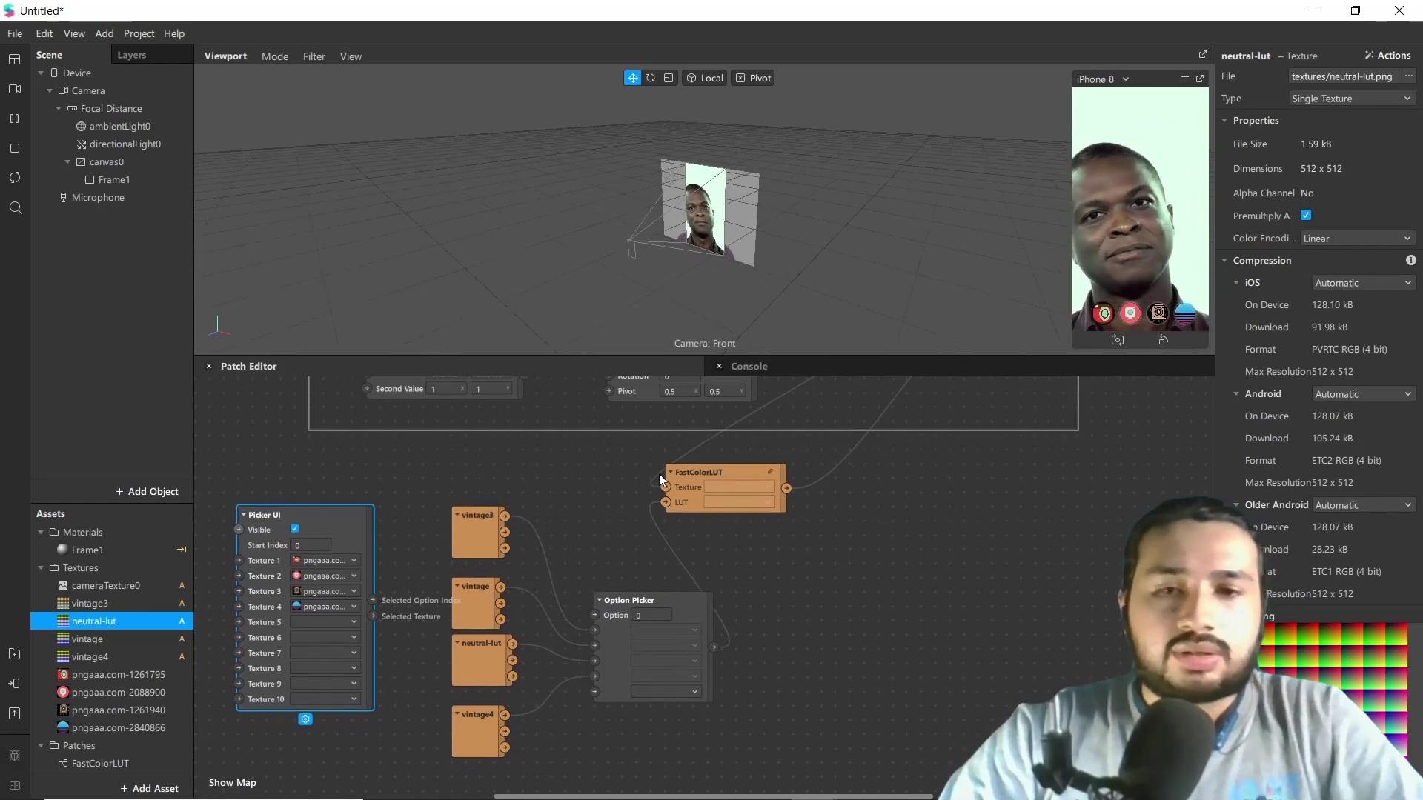
click(586, 615)
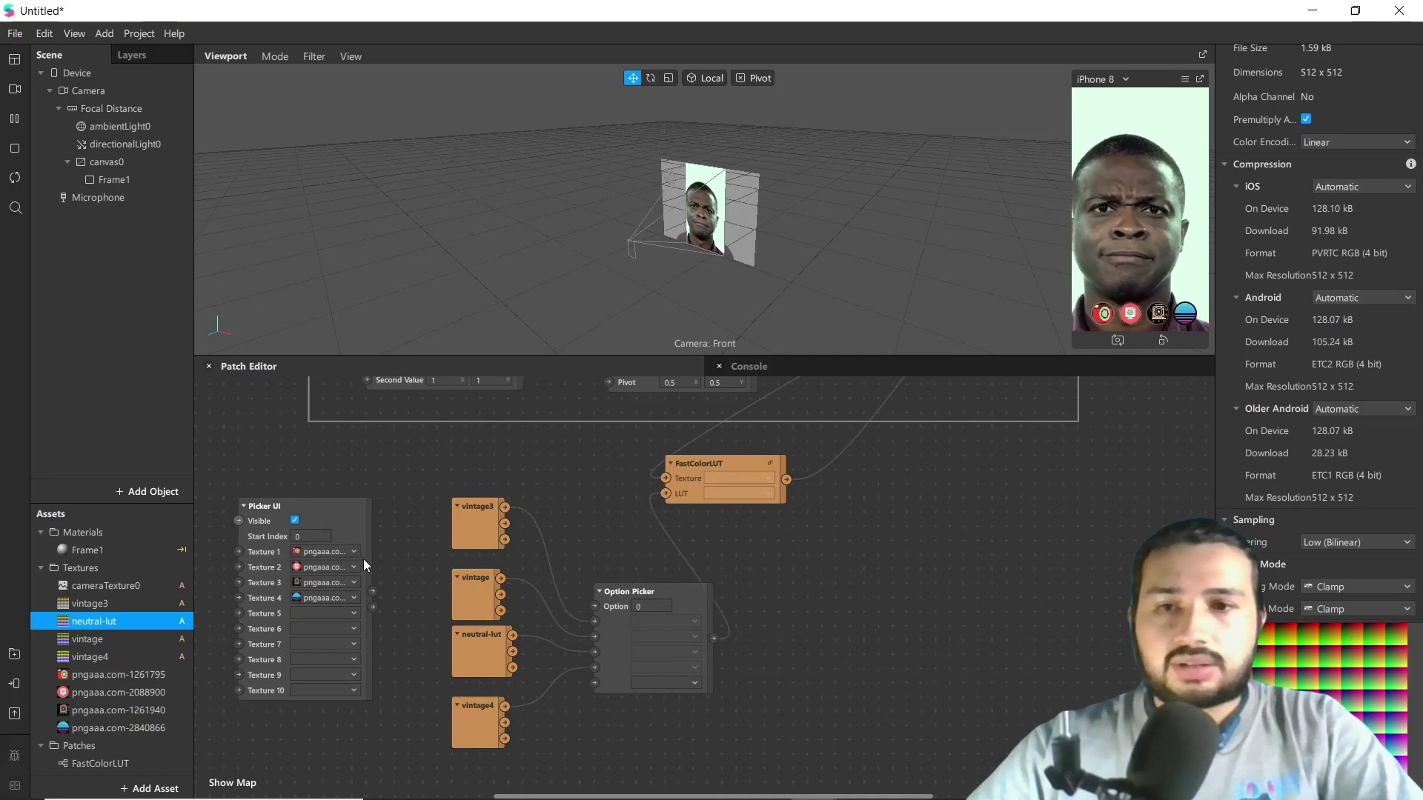
drag(373, 593, 594, 606)
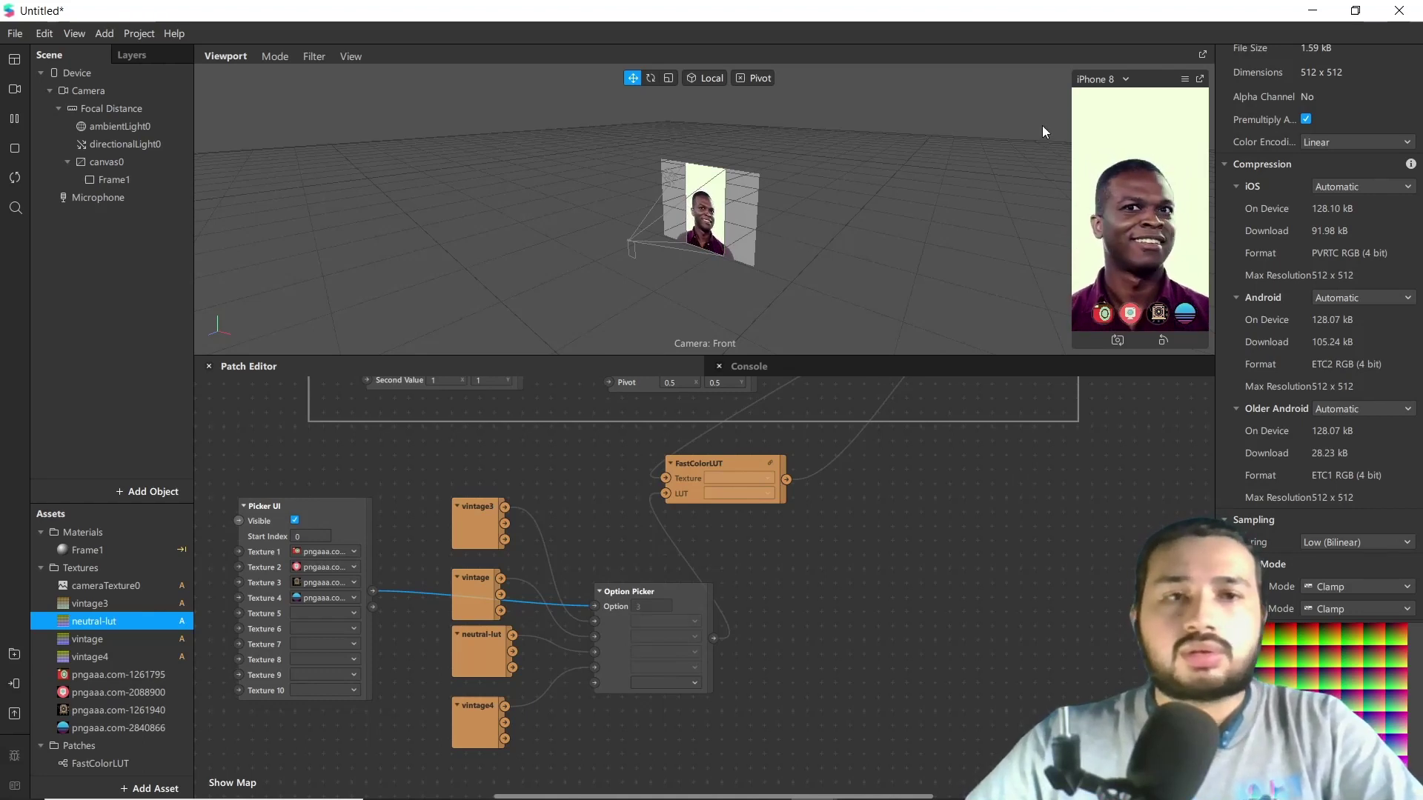
Enable touch simulation in the preview and tap the first picker icon to test the colour grade.
click(1184, 79)
click(1230, 104)
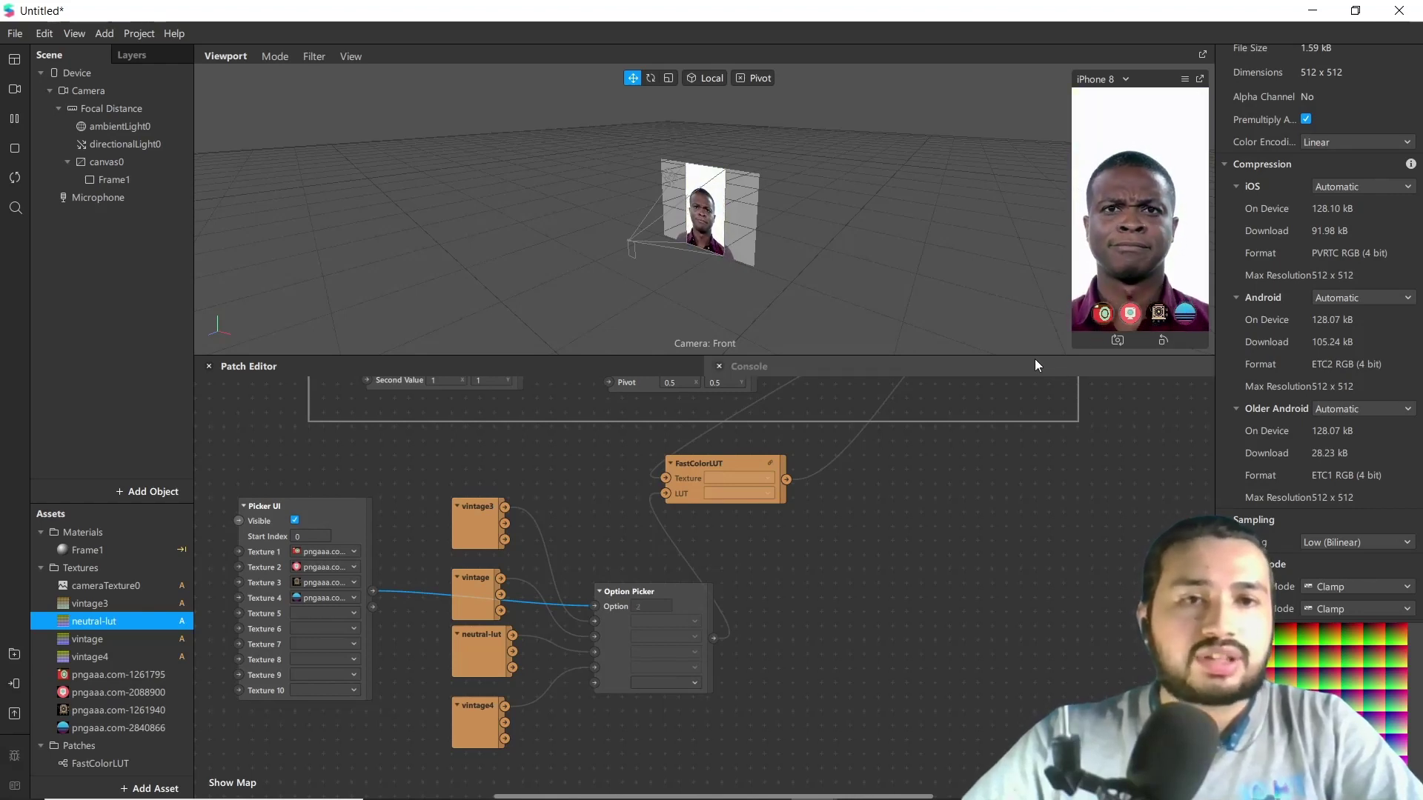
drag(1026, 358, 1032, 483)
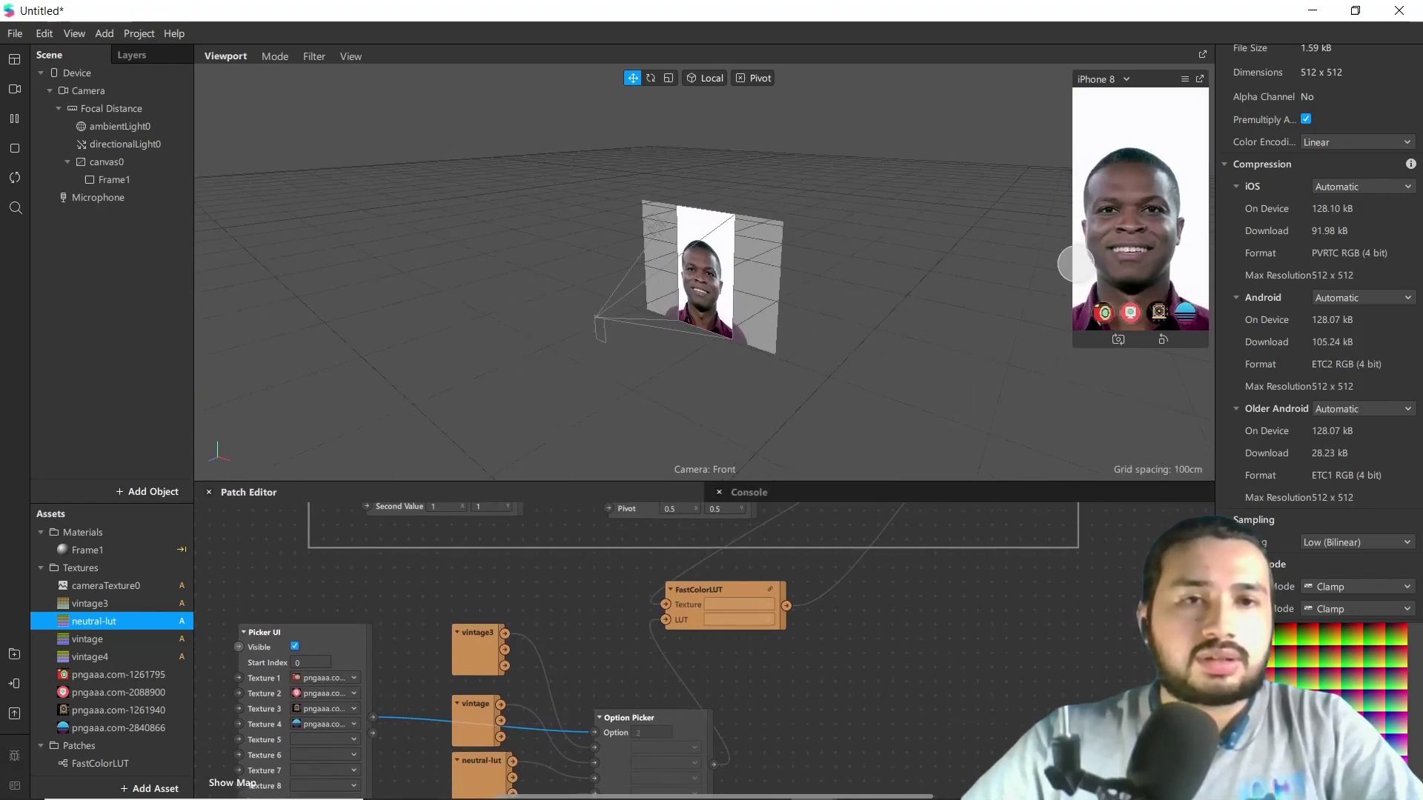
drag(1076, 269, 1002, 289)
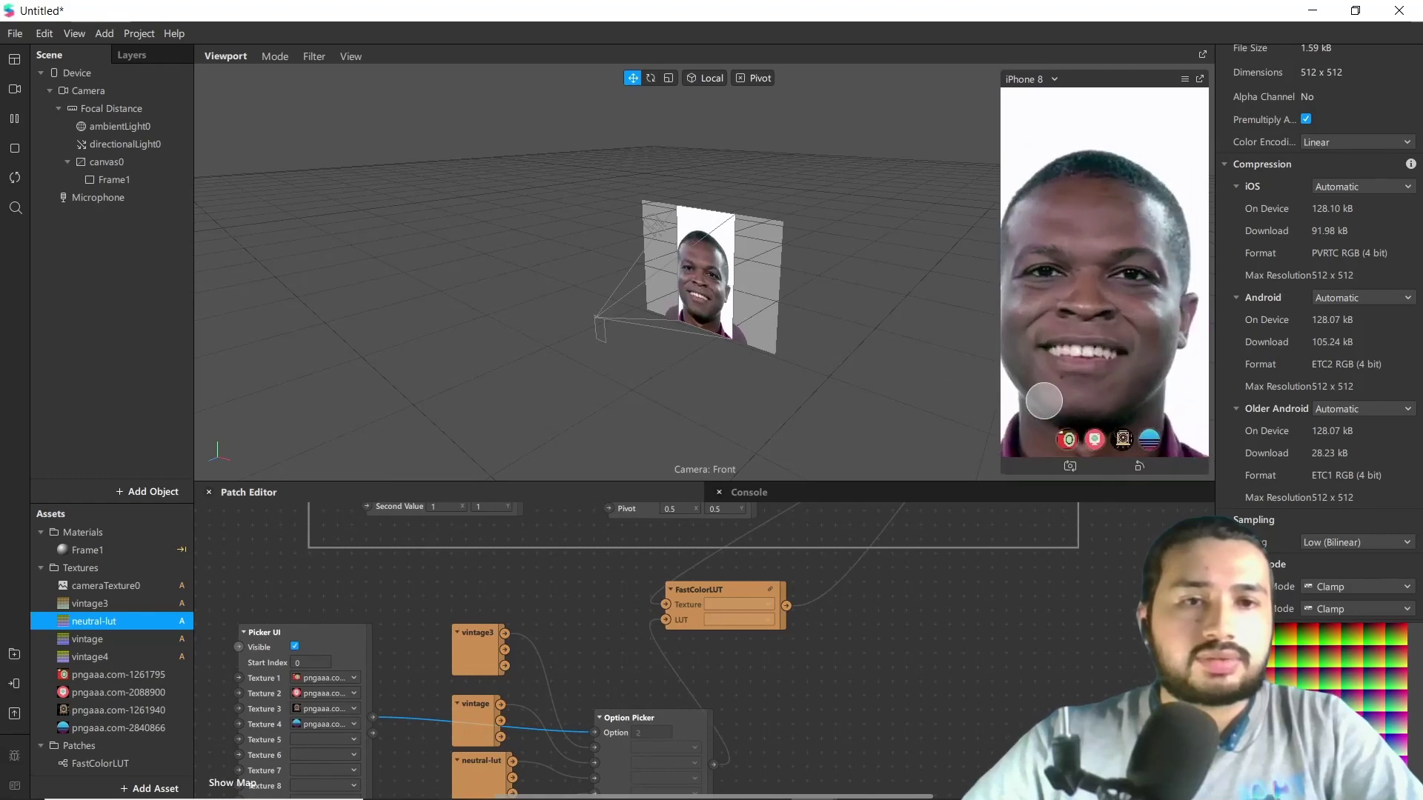
click(1067, 441)
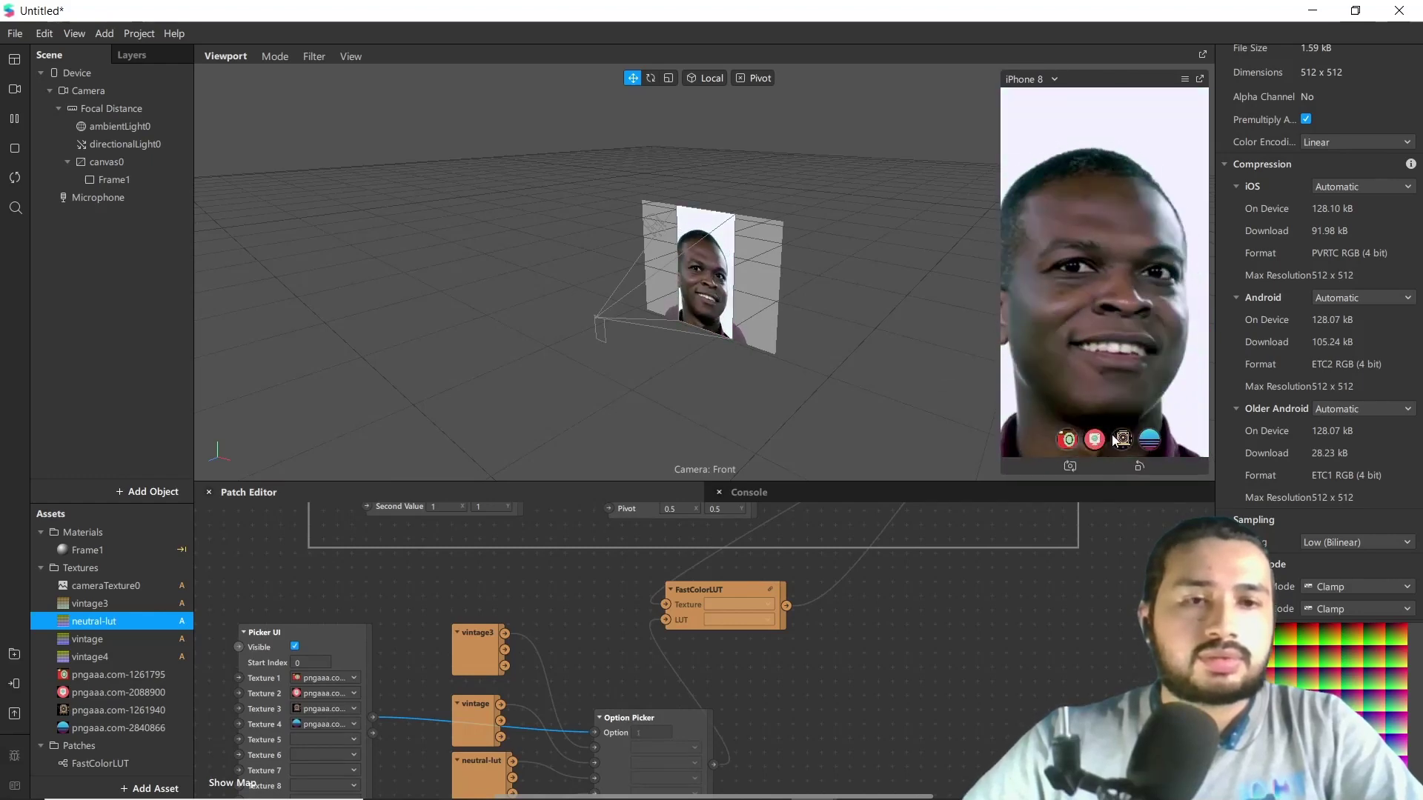
drag(228, 511, 371, 615)
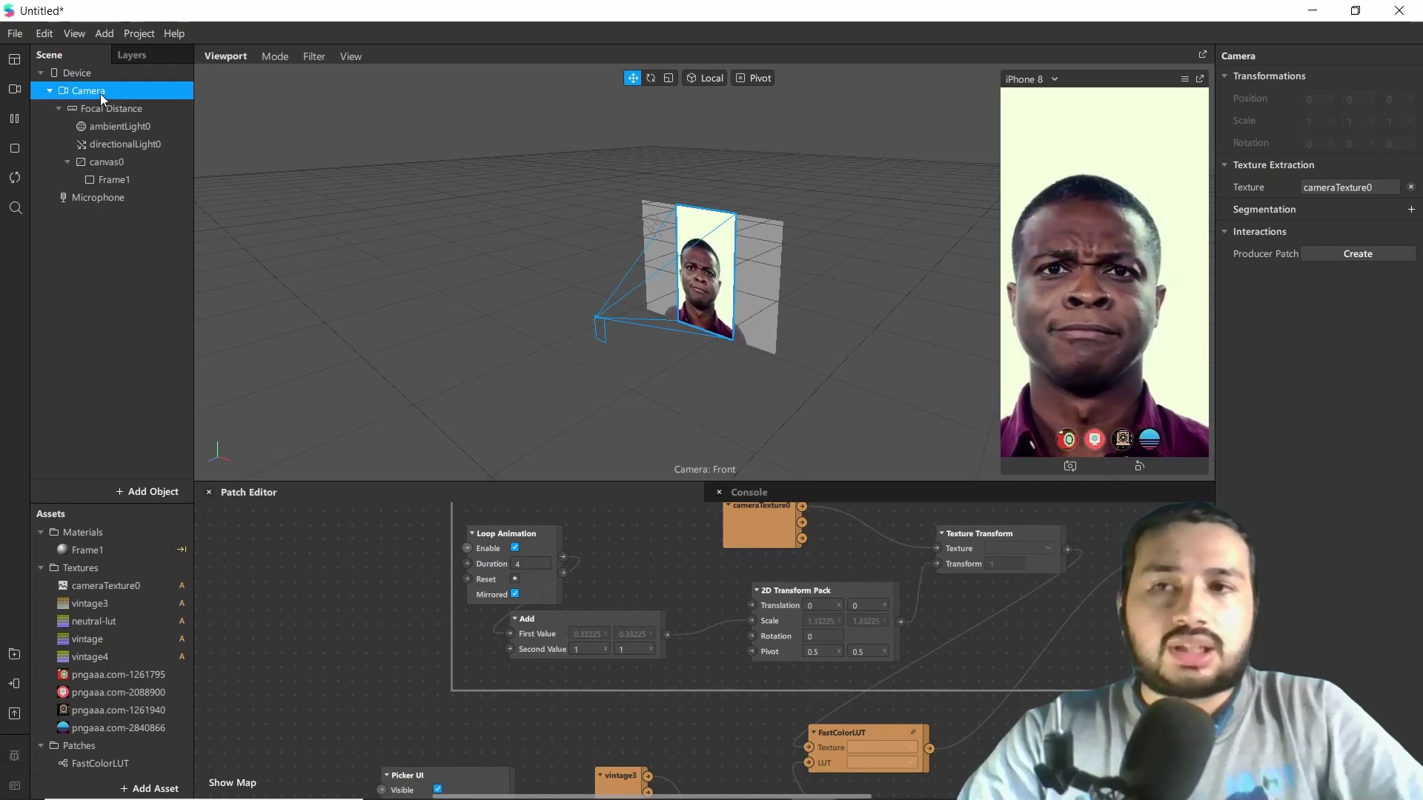
Create a Camera patch beside Loop Animation and wire its Video Recording output into Enable.
click(1340, 254)
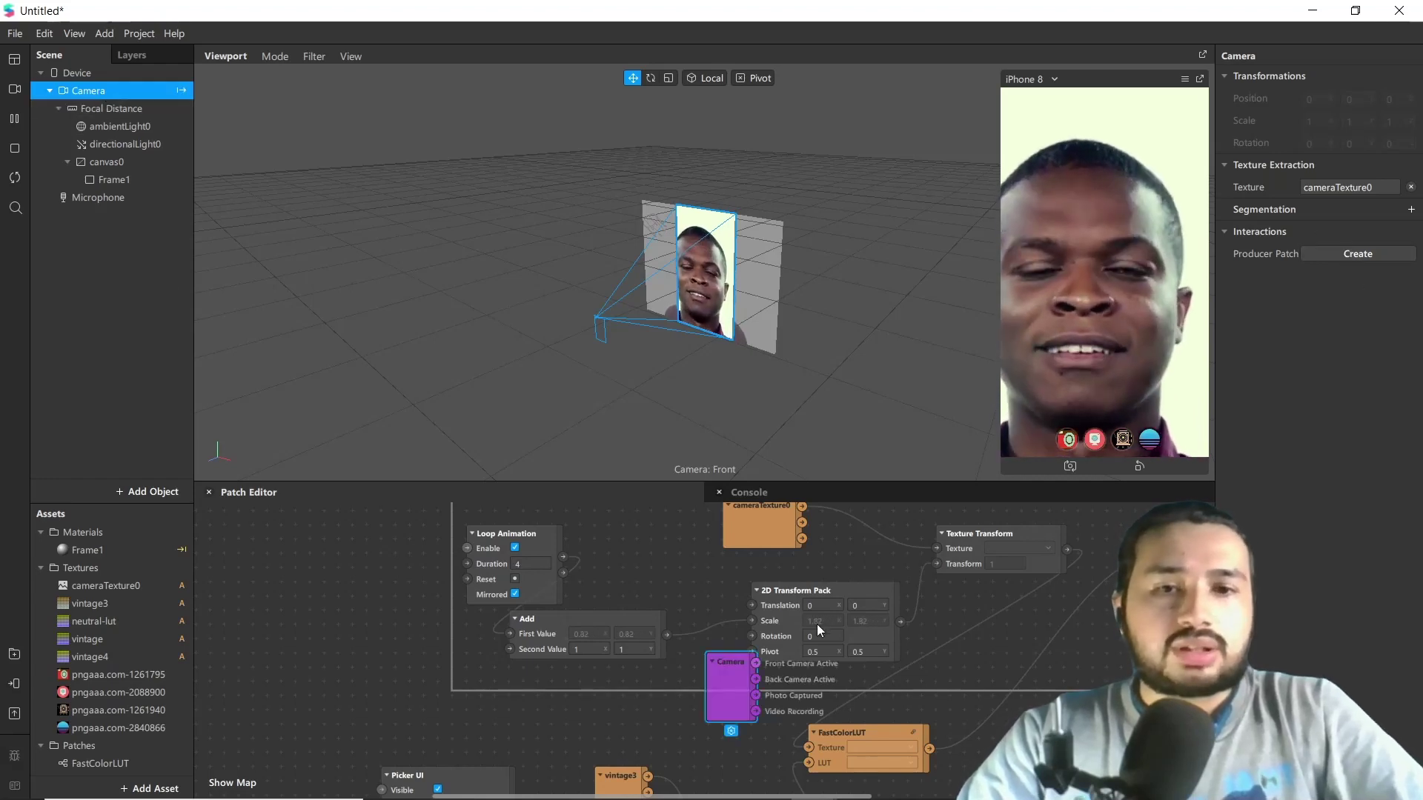
drag(627, 734, 270, 568)
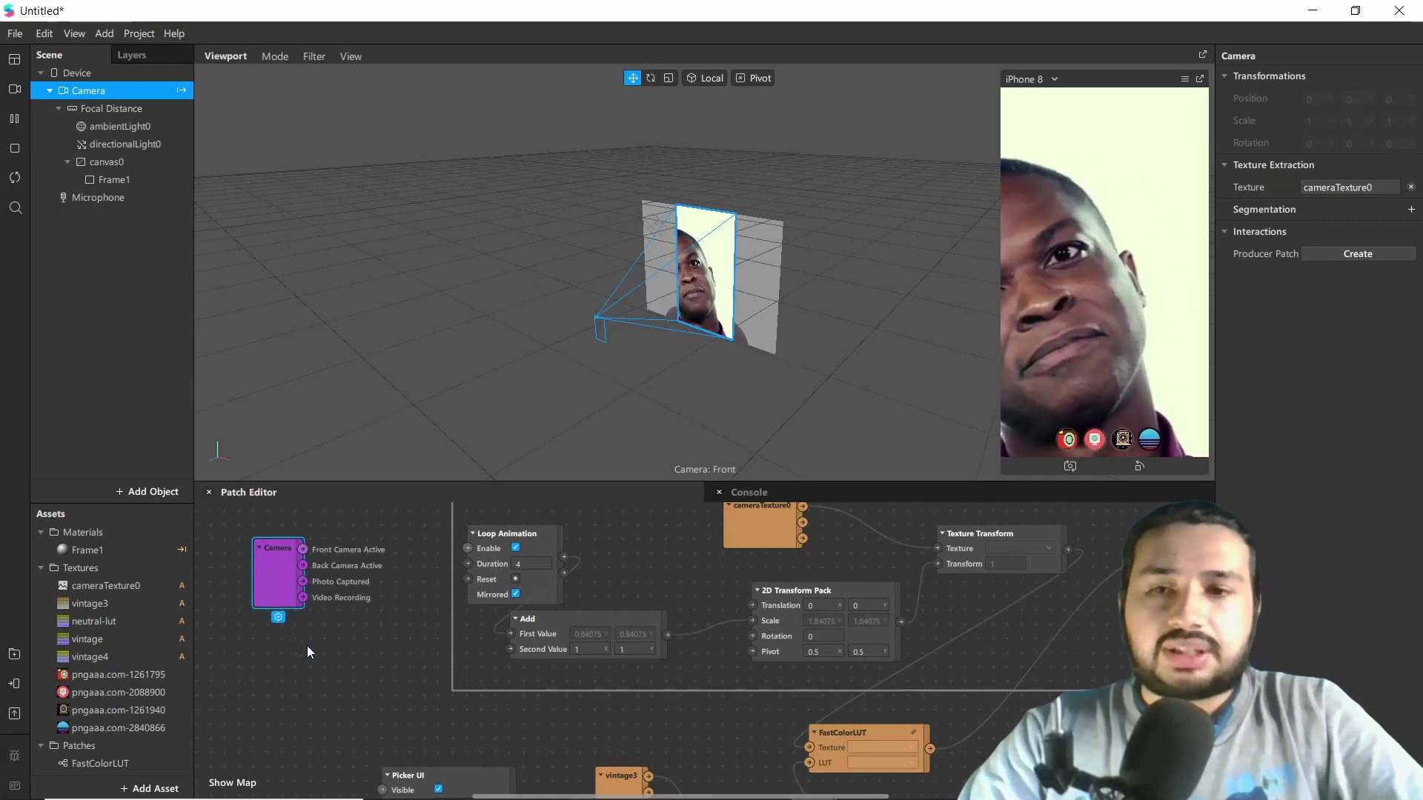
drag(304, 549, 467, 549)
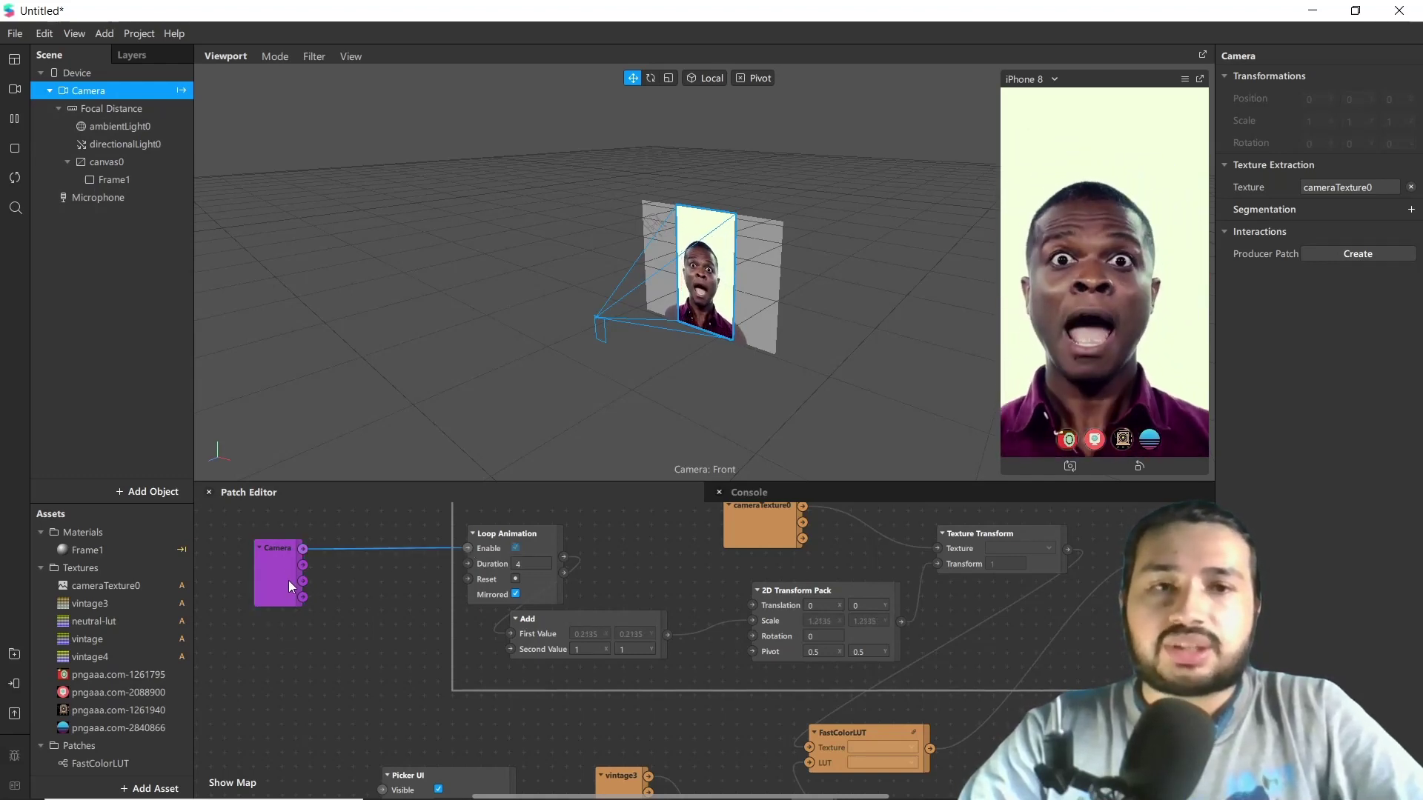
drag(302, 598, 467, 548)
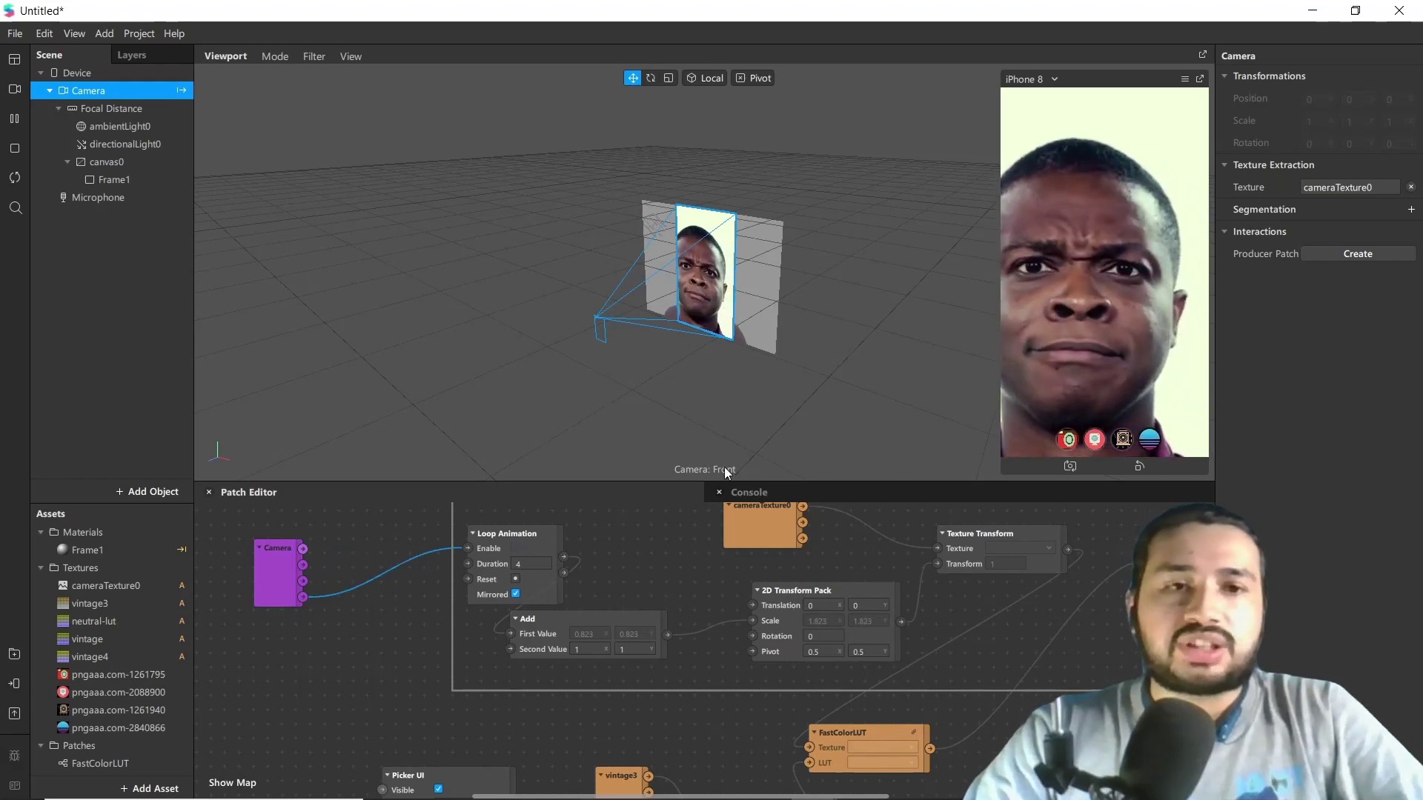